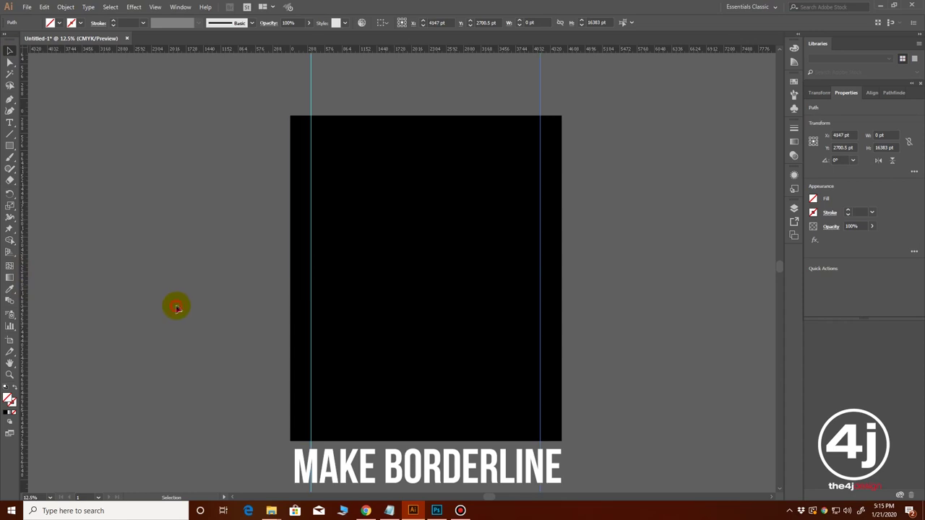
Step: Switch to Photoshop and open the HARLEY 2 image from the MOTORCYCLE folder
{"action": "left_click", "coordinate": [436, 510]}
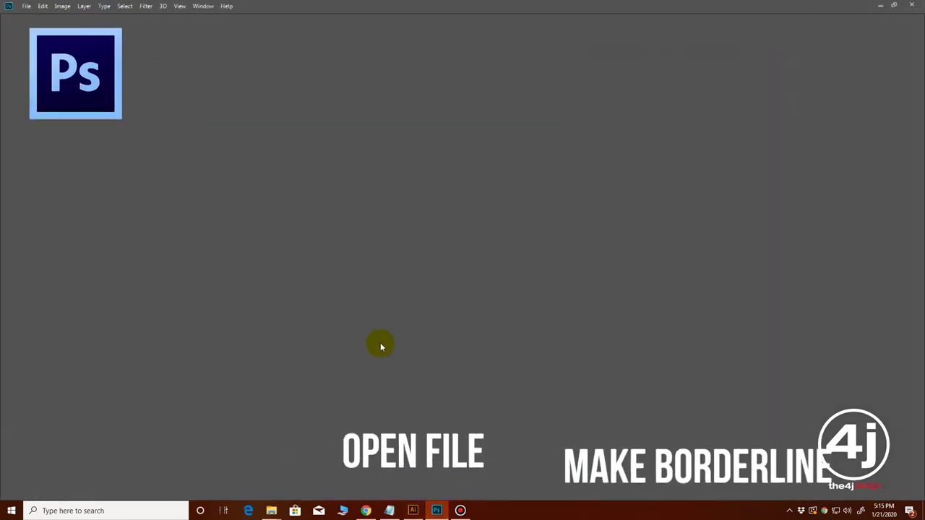
{"action": "key", "text": "ctrl+o"}
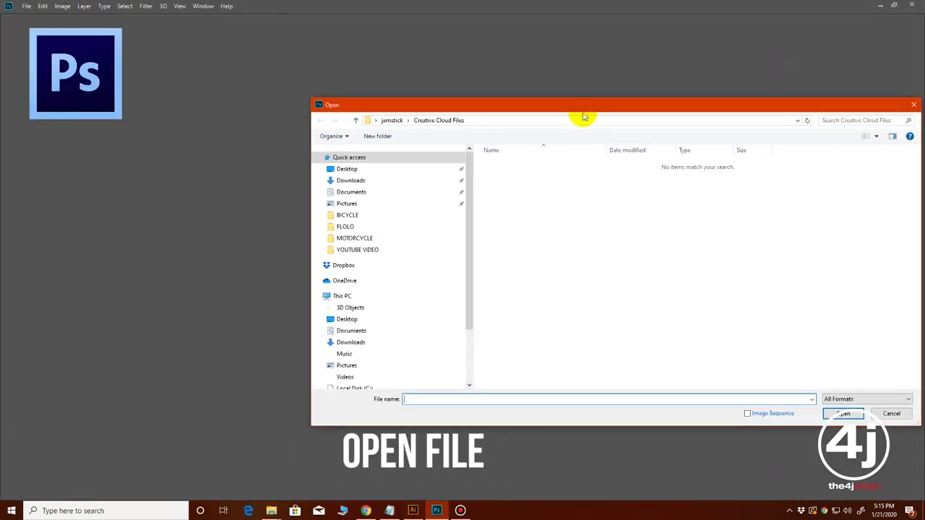
{"action": "left_click_drag", "start_coordinate": [584, 106], "coordinate": [522, 100]}
{"action": "left_click", "coordinate": [292, 233]}
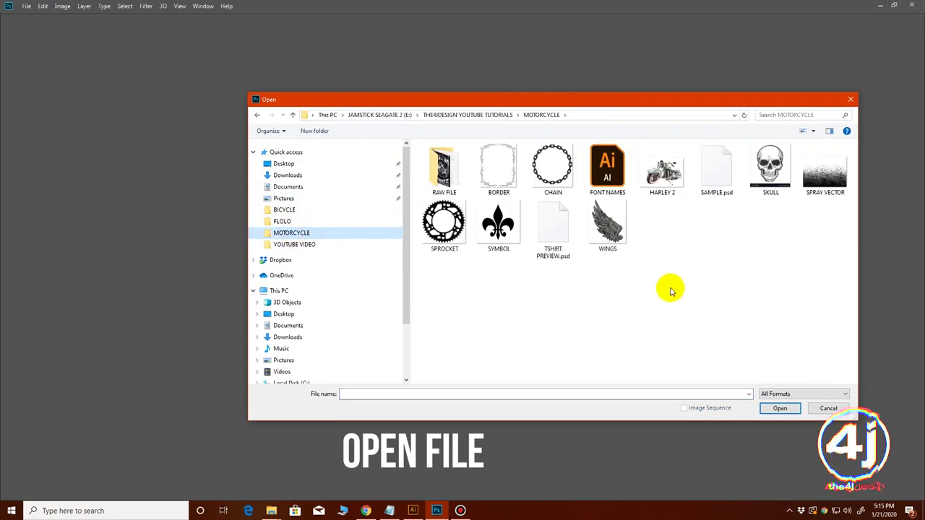
{"action": "left_click", "coordinate": [663, 167]}
{"action": "left_click", "coordinate": [780, 409]}
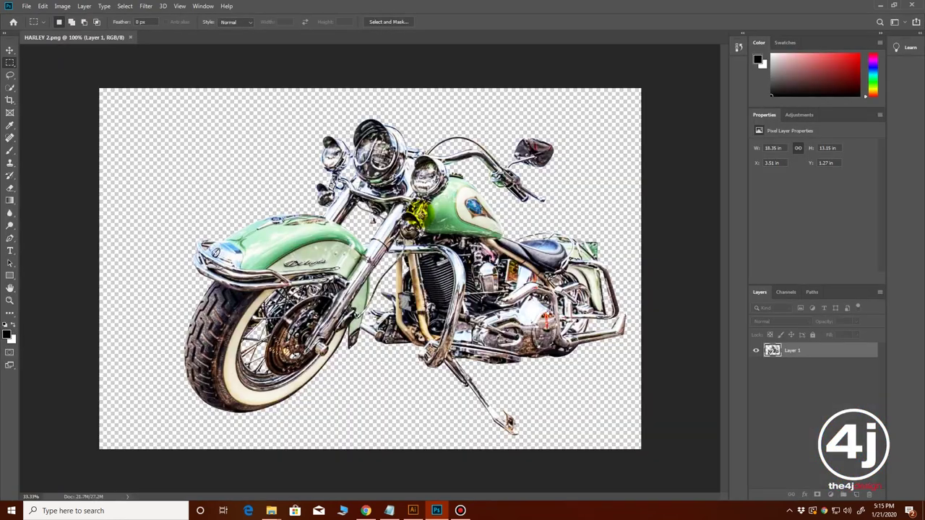
Step: Apply the Poster Edges filter to the motorcycle with edge thickness 9, edge intensity 8 and posterization 6
{"action": "left_click", "coordinate": [145, 6]}
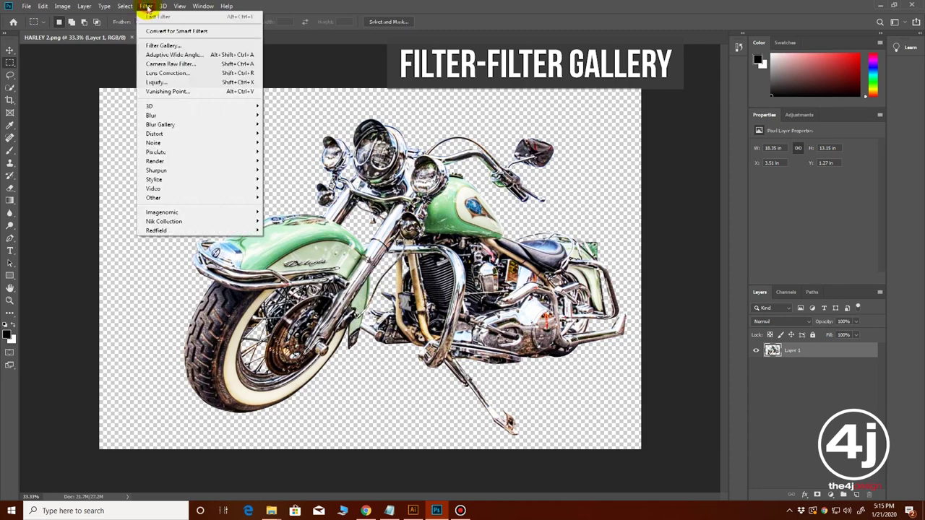
{"action": "left_click", "coordinate": [167, 41]}
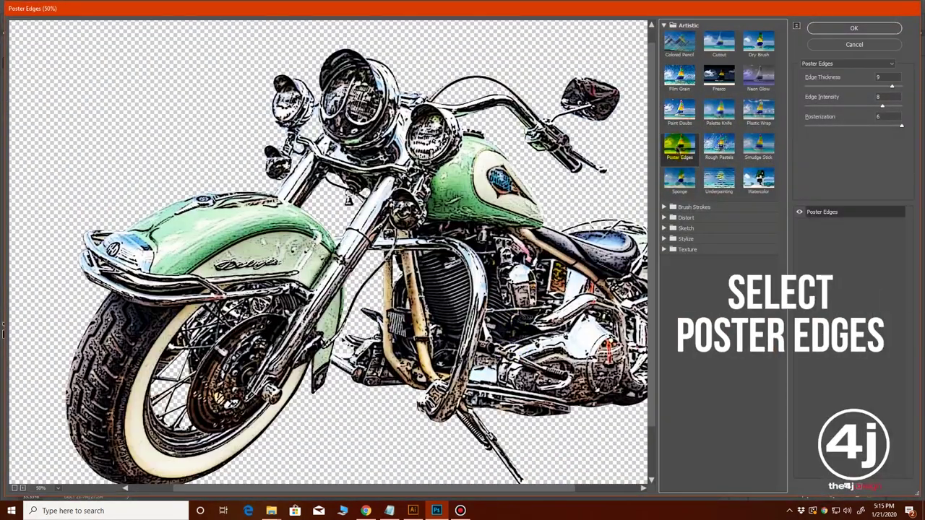
{"action": "left_click", "coordinate": [854, 29]}
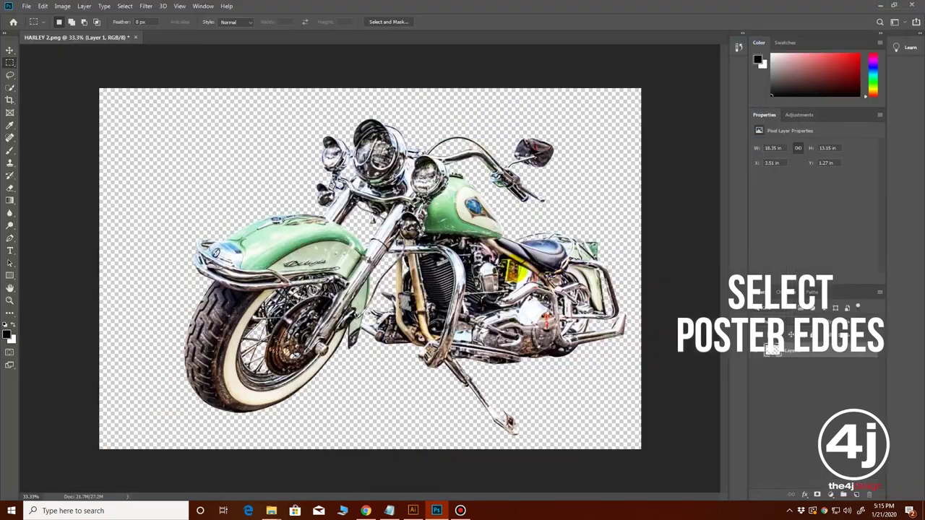
Step: Convert the motorcycle to pure black and white with a Threshold adjustment at level 148
{"action": "left_click", "coordinate": [63, 7]}
{"action": "mouse_move", "coordinate": [127, 31]}
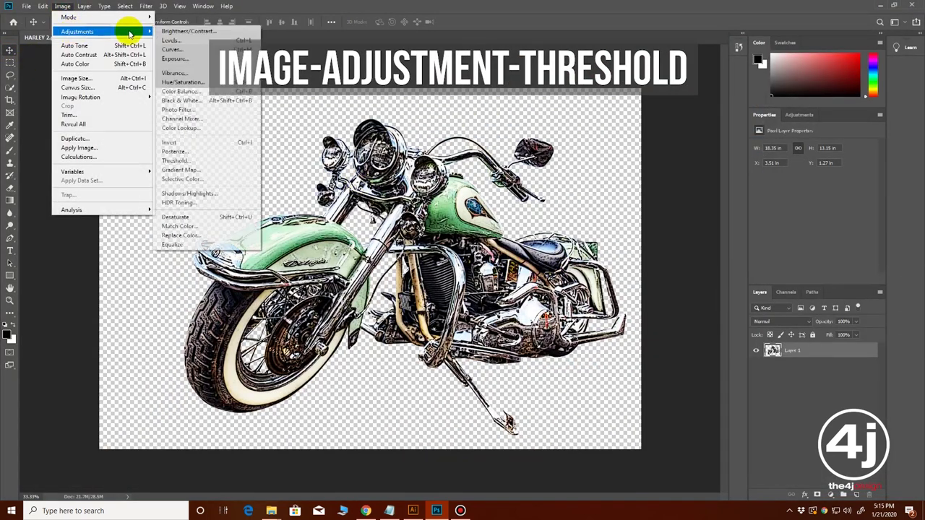
{"action": "left_click", "coordinate": [182, 145]}
{"action": "left_click_drag", "start_coordinate": [456, 128], "coordinate": [588, 77]}
{"action": "left_click_drag", "start_coordinate": [569, 156], "coordinate": [578, 157]}
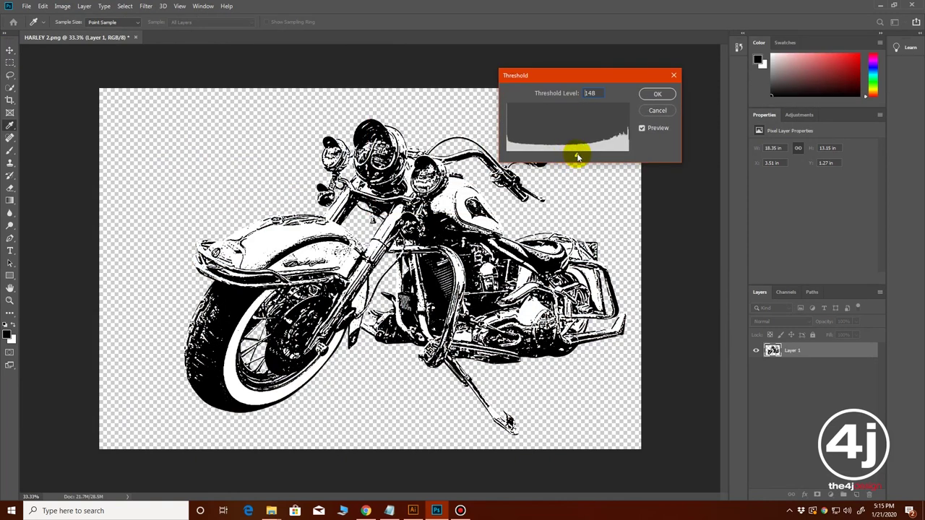
{"action": "left_click", "coordinate": [657, 93]}
Step: Add a black outside Stroke layer style of 24 px around the motorcycle
{"action": "right_click", "coordinate": [807, 352]}
{"action": "left_click", "coordinate": [712, 104]}
{"action": "mouse_move", "coordinate": [469, 93]}
{"action": "left_mouse_down"}
{"action": "mouse_move", "coordinate": [680, 149]}
{"action": "mouse_move", "coordinate": [657, 175]}
{"action": "left_mouse_up"}
{"action": "left_click", "coordinate": [553, 217]}
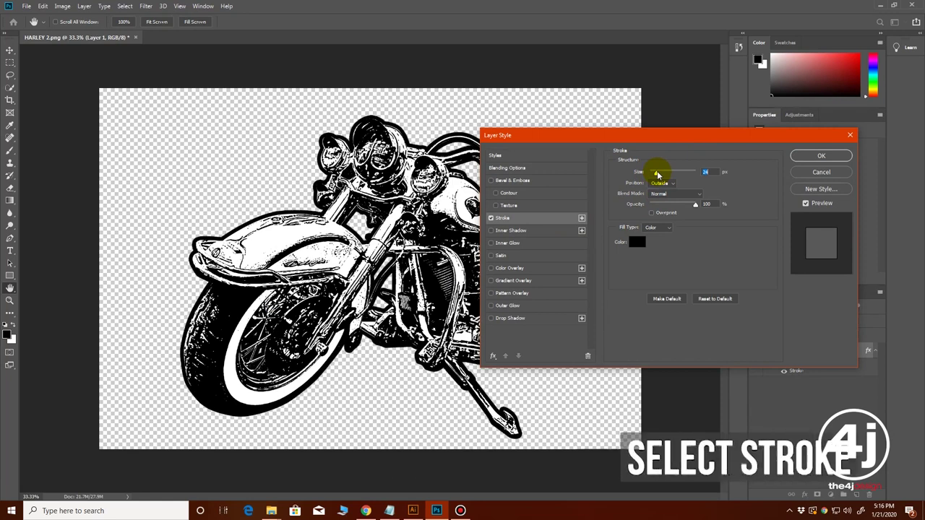
{"action": "left_click", "coordinate": [819, 156]}
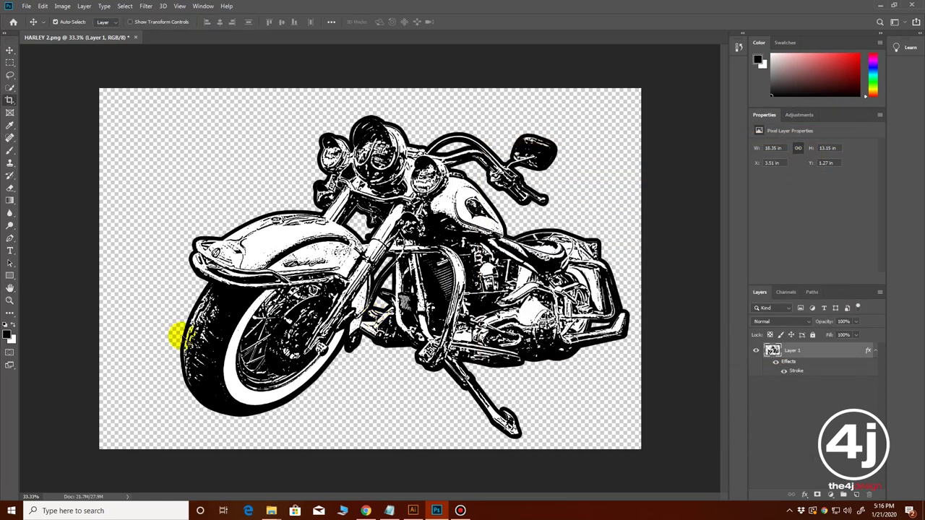
Step: Crop the empty area in front of the motorcycle, leaving the canvas about 19.6 in wide
{"action": "key", "text": "c"}
{"action": "left_click_drag", "start_coordinate": [99, 269], "coordinate": [133, 269]}
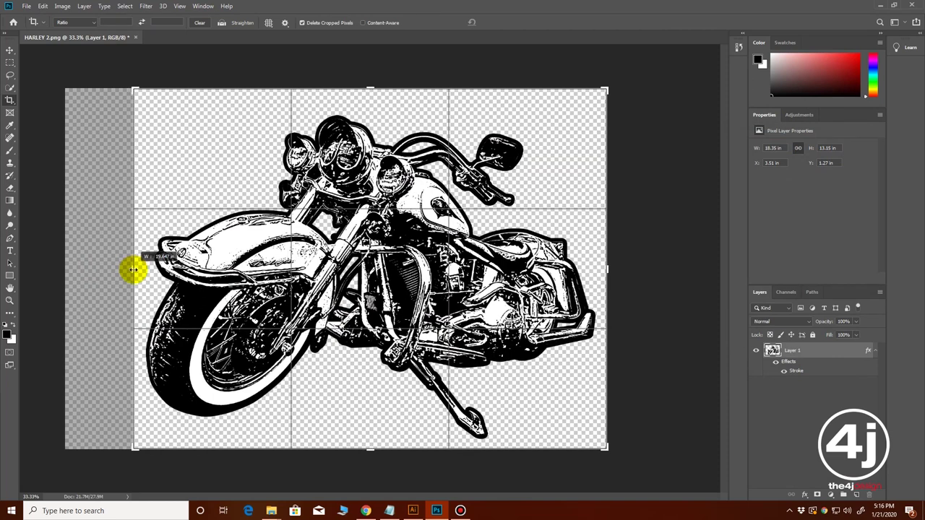
{"action": "key", "text": "Return"}
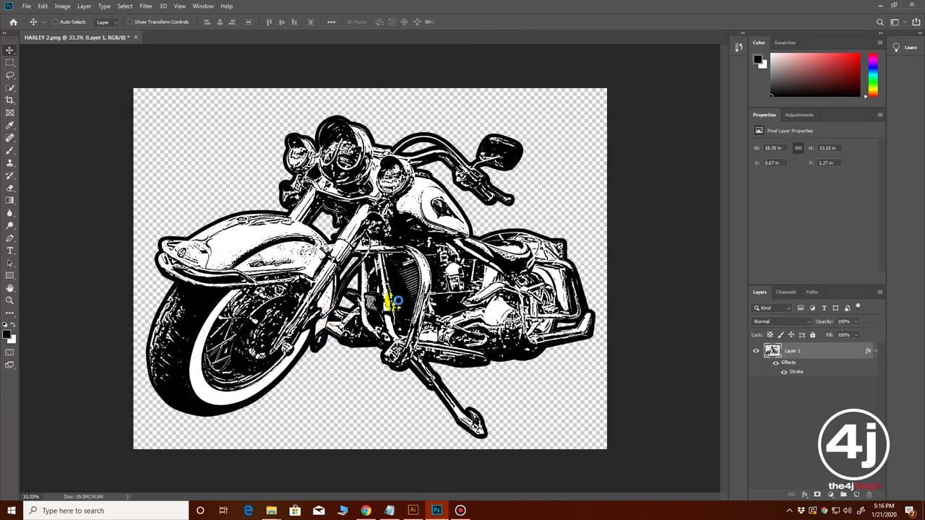
Step: Save a copy of the image as a PNG named HARLEY 3 in the MOTORCYCLE folder
{"action": "key", "text": "ctrl+shift+s"}
{"action": "left_click", "coordinate": [349, 375]}
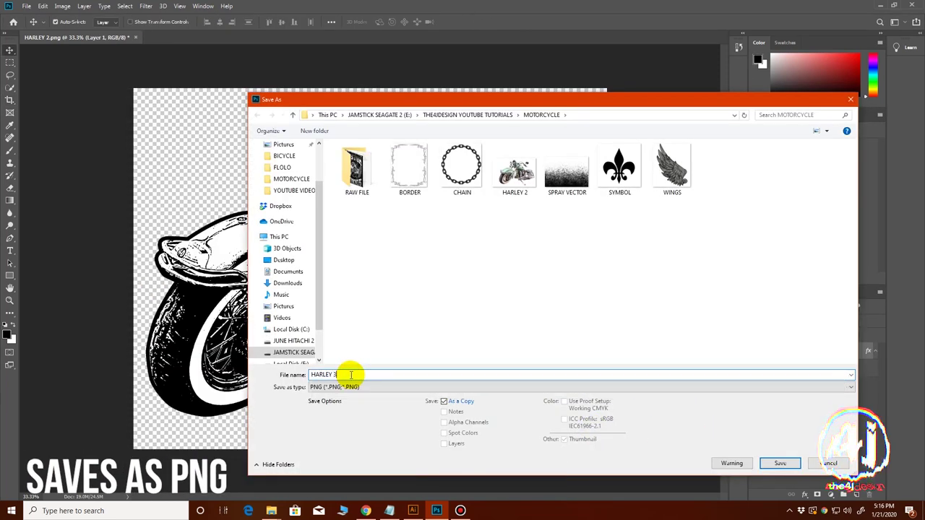
{"action": "key", "text": "BackSpace"}
{"action": "type", "text": "3"}
{"action": "left_click", "coordinate": [771, 464]}
{"action": "left_click", "coordinate": [528, 150]}
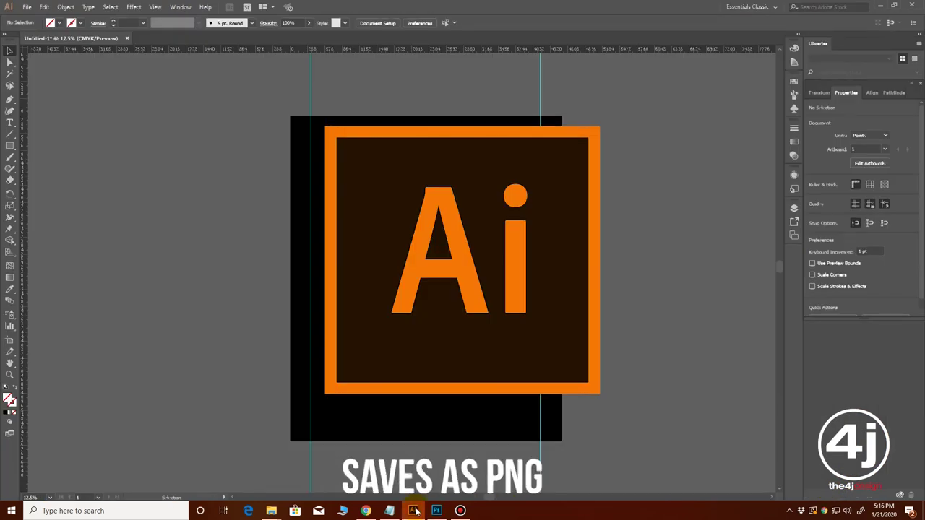
Step: In Illustrator, place the HARLEY 3 image from the MOTORCYCLE folder beside the black artboard
{"action": "key", "text": "shift+ctrl+p"}
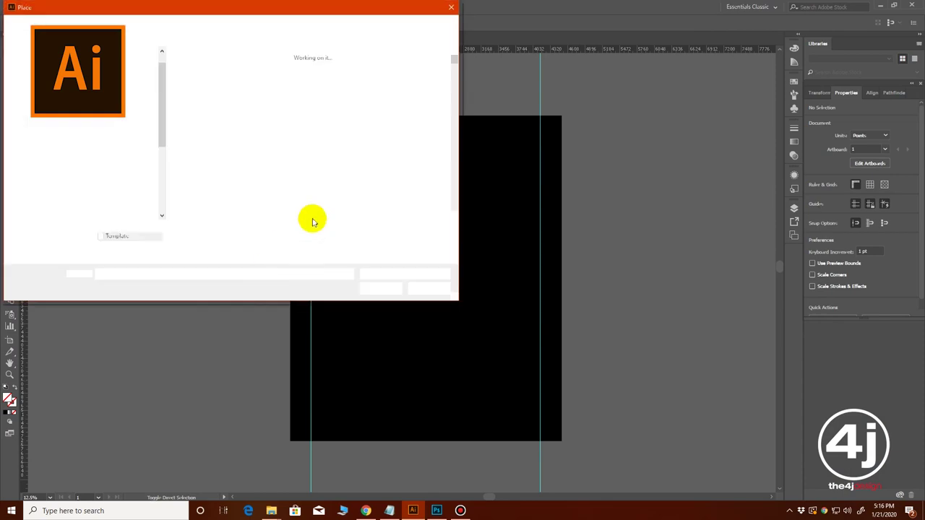
{"action": "left_click", "coordinate": [61, 125]}
{"action": "left_click", "coordinate": [200, 139]}
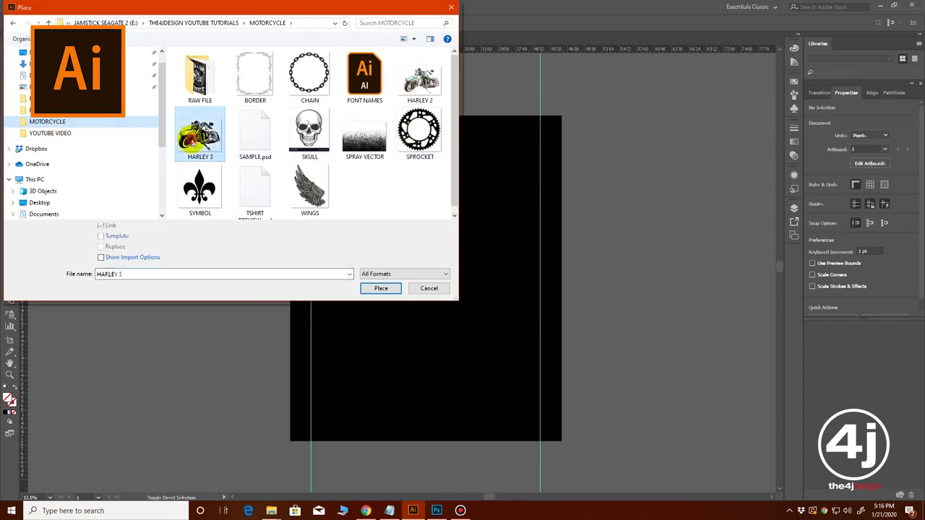
{"action": "left_click", "coordinate": [380, 289]}
{"action": "left_click", "coordinate": [86, 174]}
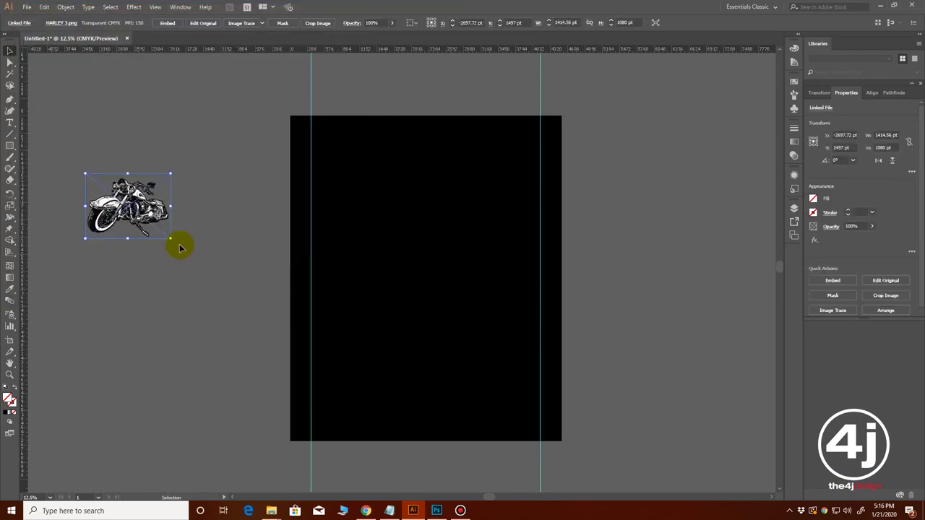
Step: Enlarge the placed motorcycle image to about 2939 by 2244 pt
{"action": "left_click_drag", "start_coordinate": [171, 239], "coordinate": [233, 295]}
{"action": "left_click", "coordinate": [213, 236], "text": "ctrl"}
{"action": "left_click_drag", "start_coordinate": [427, 338], "coordinate": [468, 371]}
{"action": "left_click", "coordinate": [445, 287], "text": "ctrl"}
{"action": "left_click_drag", "start_coordinate": [307, 272], "coordinate": [383, 279]}
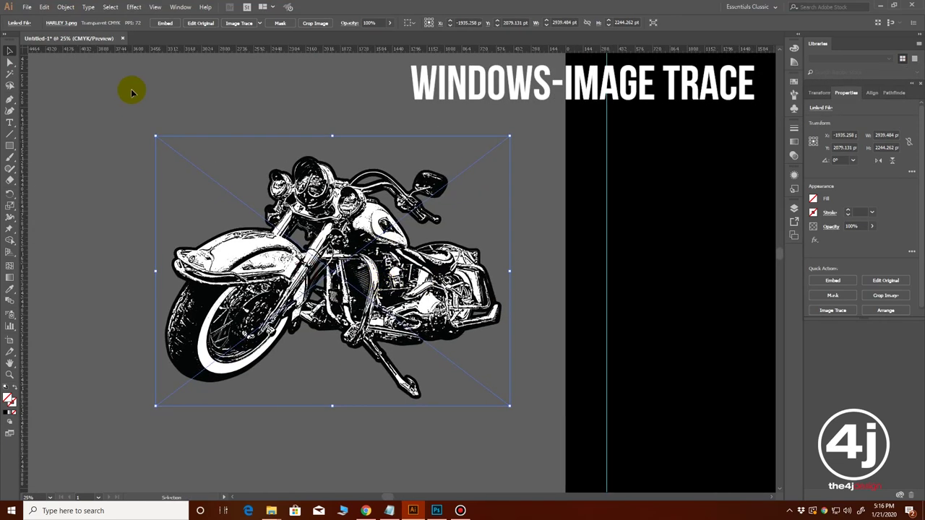
Step: Image Trace the motorcycle in black and white with threshold 248, paths 87%, corners 100% and noise 1 px
{"action": "left_click", "coordinate": [180, 8]}
{"action": "left_click", "coordinate": [265, 259]}
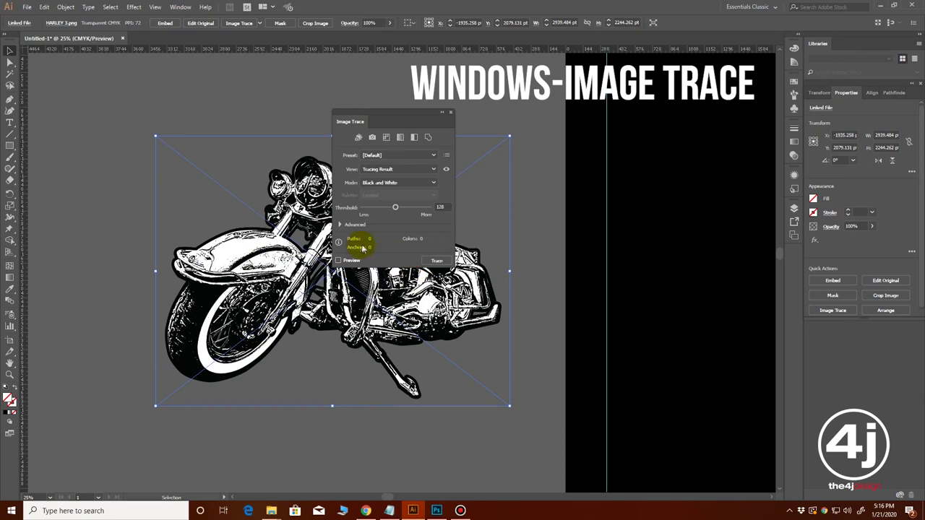
{"action": "left_click", "coordinate": [340, 225]}
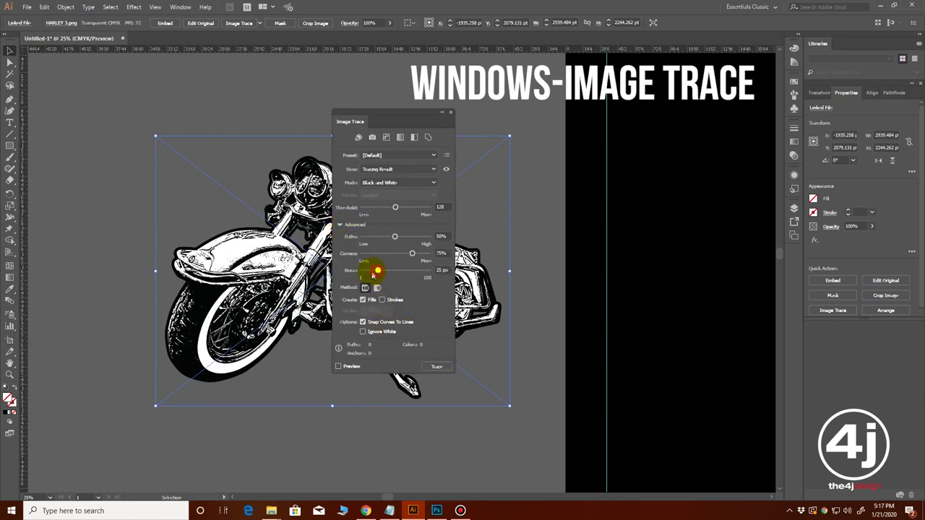
{"action": "left_click_drag", "start_coordinate": [374, 275], "coordinate": [362, 271]}
{"action": "left_click", "coordinate": [396, 208]}
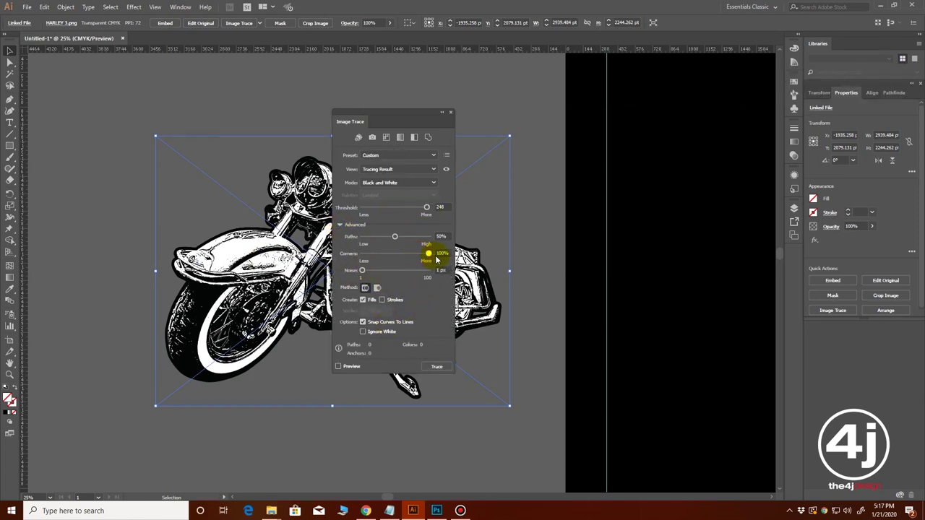
{"action": "left_click", "coordinate": [354, 368]}
{"action": "left_click", "coordinate": [510, 266]}
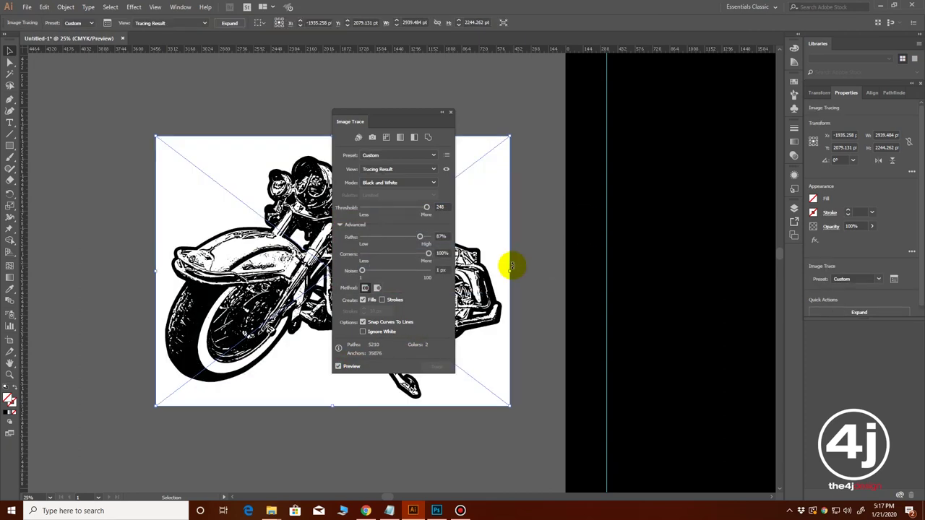
{"action": "left_click", "coordinate": [450, 114]}
Step: Expand the traced motorcycle into editable paths, including both object and fill
{"action": "left_click", "coordinate": [430, 296], "text": "ctrl"}
{"action": "left_click_drag", "start_coordinate": [496, 306], "coordinate": [620, 331]}
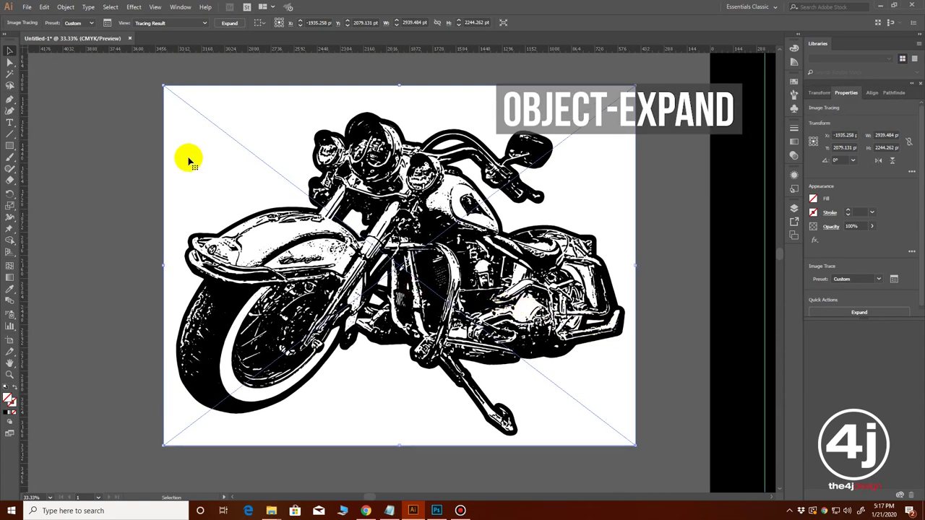
{"action": "left_click", "coordinate": [64, 7]}
{"action": "left_click", "coordinate": [77, 107]}
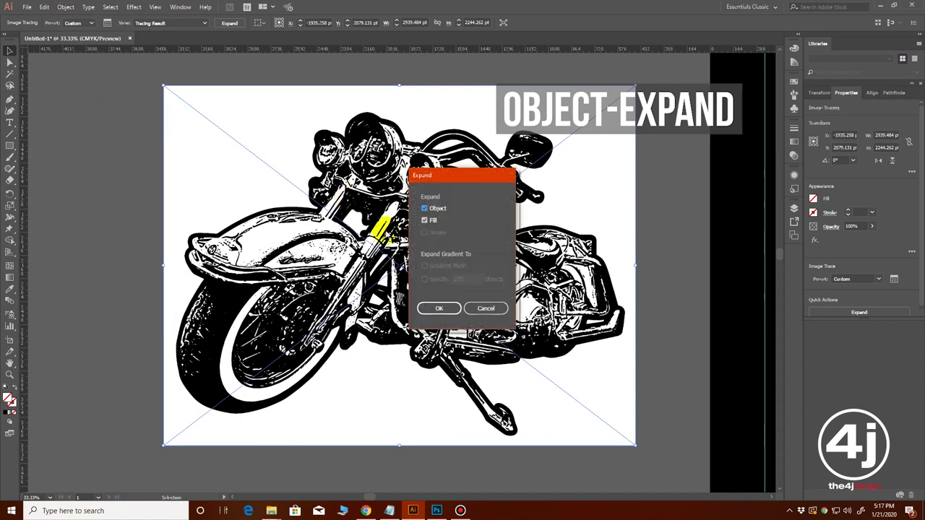
{"action": "left_click", "coordinate": [440, 310]}
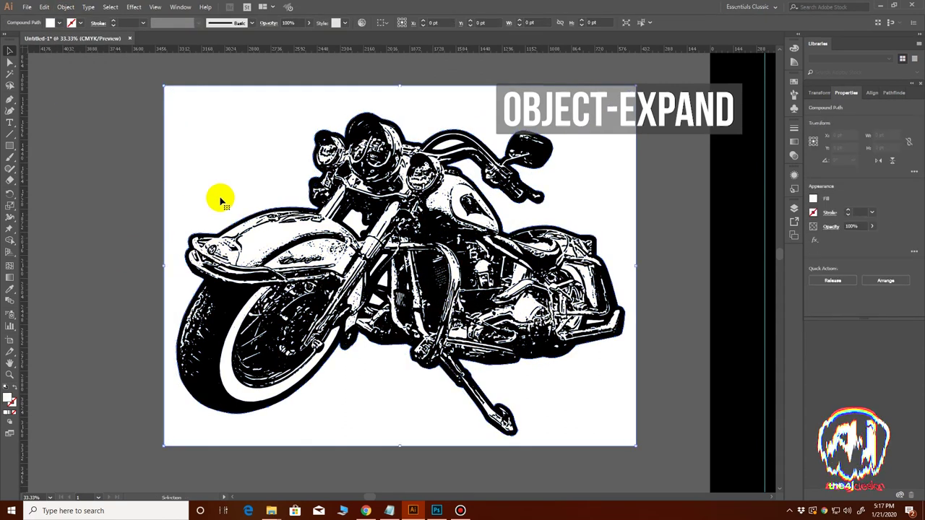
Step: Delete the white background shapes around the motorcycle and inside the handlebar gap
{"action": "left_click", "coordinate": [221, 201]}
{"action": "key", "text": "Delete"}
{"action": "key", "text": "v"}
{"action": "left_click", "coordinate": [448, 148]}
{"action": "left_click", "coordinate": [480, 117]}
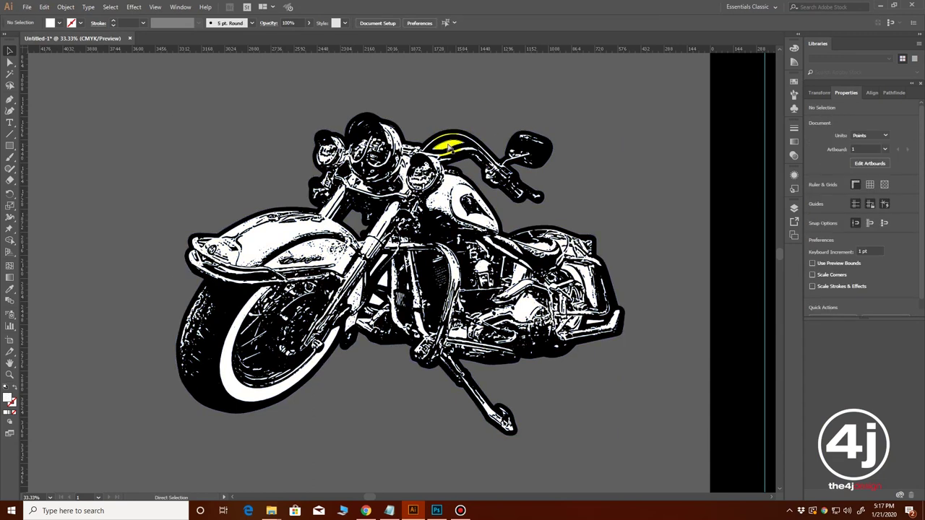
Step: Offset the motorcycle's black outline path by 10 pt with round joins and a miter limit of 4
{"action": "left_click", "coordinate": [449, 176], "text": "ctrl"}
{"action": "left_click", "coordinate": [469, 227], "text": "ctrl"}
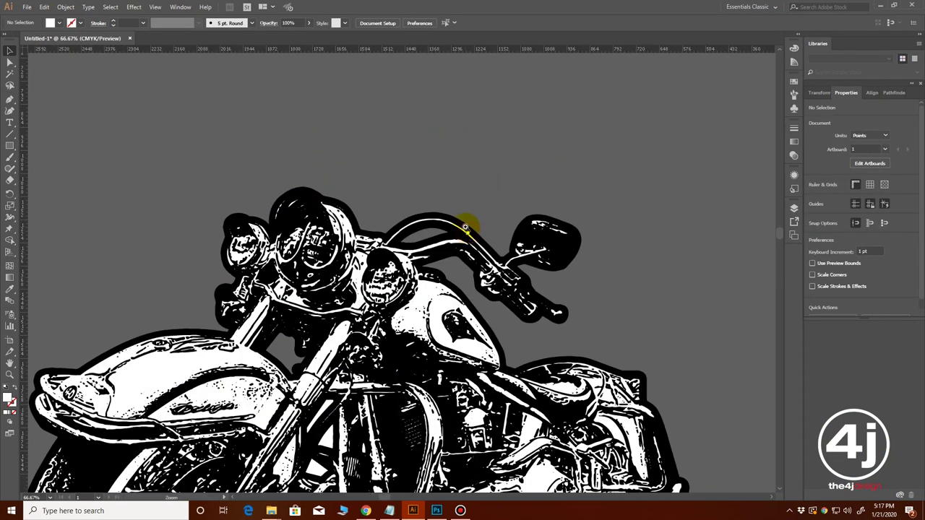
{"action": "left_click", "coordinate": [423, 274], "text": "ctrl"}
{"action": "left_click", "coordinate": [403, 258], "text": "ctrl"}
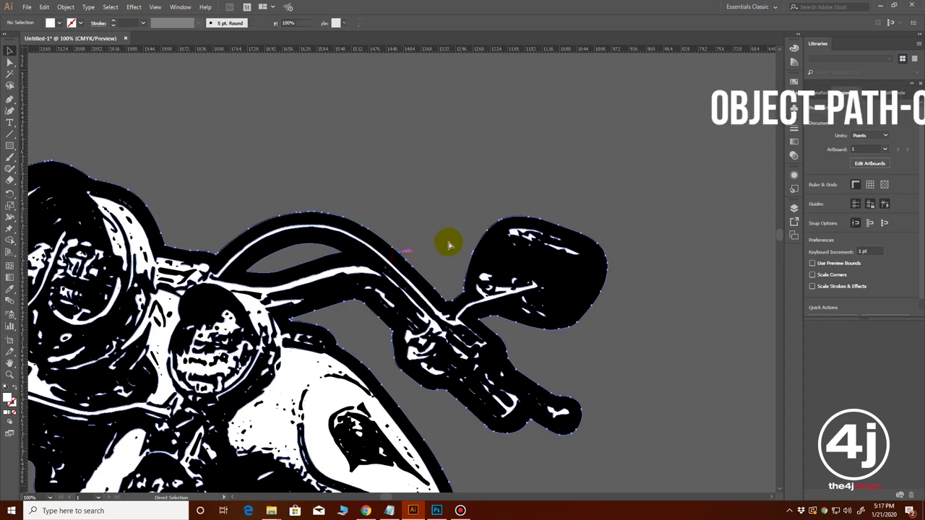
{"action": "left_click", "coordinate": [65, 7]}
{"action": "mouse_move", "coordinate": [94, 227]}
{"action": "left_click", "coordinate": [219, 258]}
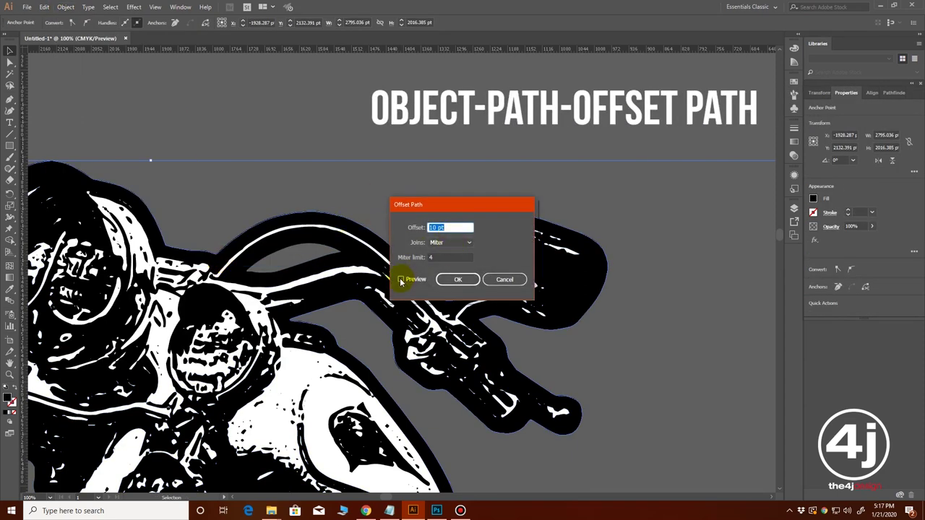
{"action": "left_click", "coordinate": [466, 245]}
{"action": "left_click", "coordinate": [441, 258]}
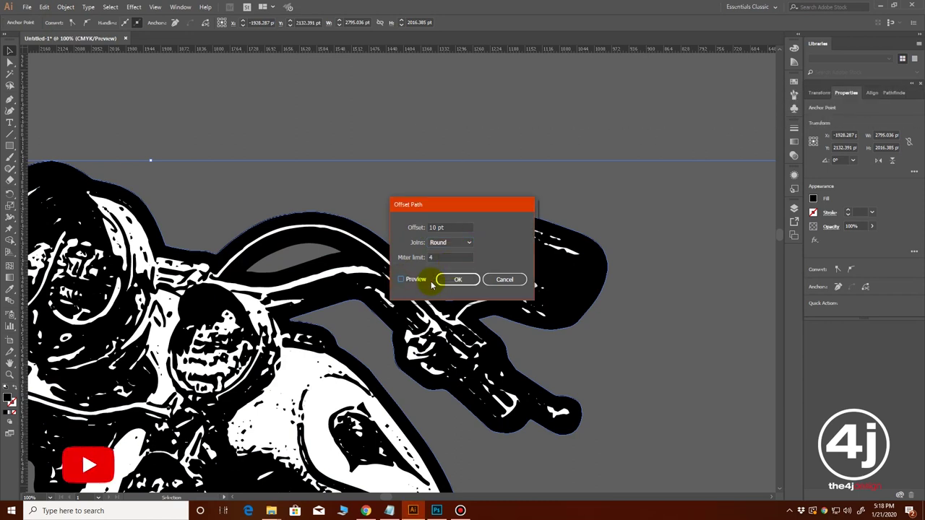
{"action": "left_click", "coordinate": [422, 282]}
{"action": "left_click", "coordinate": [454, 279]}
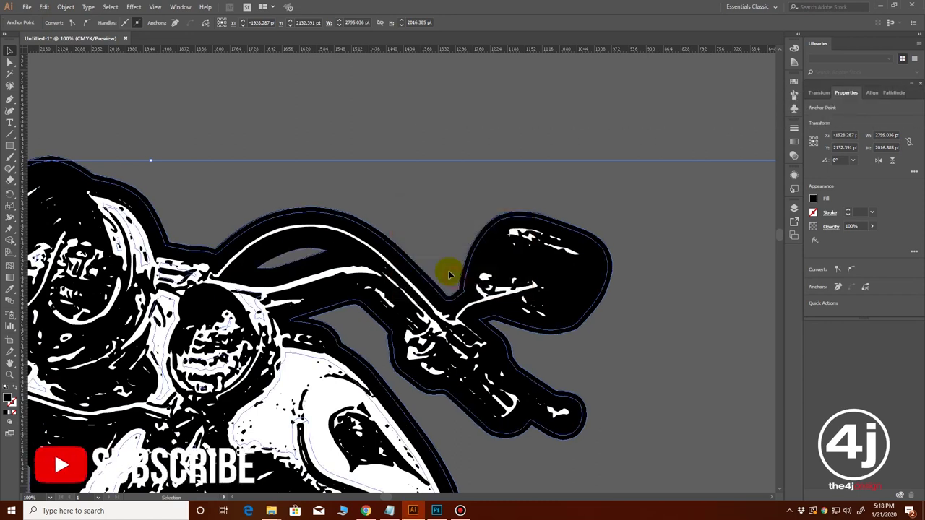
Step: Fill the offset path with white to form a white border around the motorcycle, and deselect it
{"action": "left_click", "coordinate": [59, 24]}
{"action": "left_click", "coordinate": [19, 41]}
{"action": "left_click", "coordinate": [366, 121]}
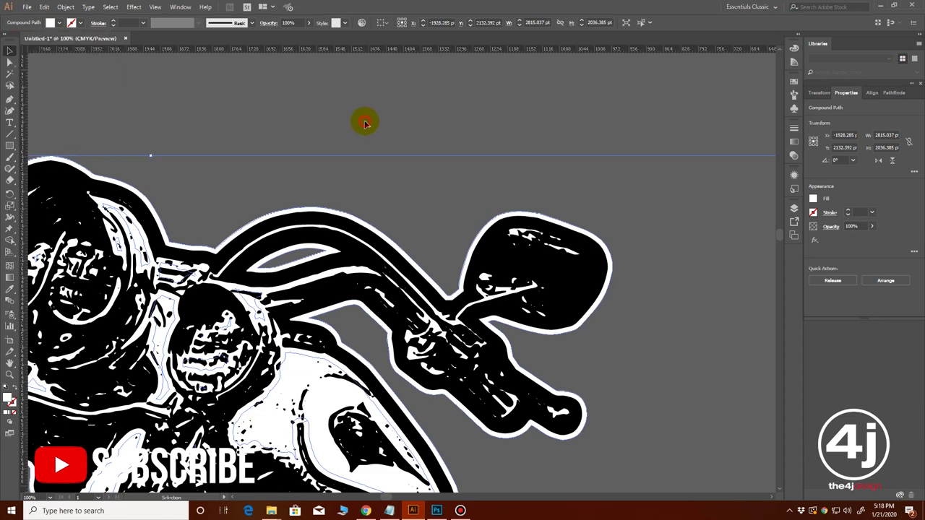
Step: Select the complete motorcycle with its white border and move it onto the middle of the black artboard
{"action": "scroll", "coordinate": [502, 378], "scroll_direction": "down", "scroll_amount": 3}
{"action": "left_click_drag", "start_coordinate": [541, 403], "coordinate": [439, 386]}
{"action": "left_click_drag", "start_coordinate": [368, 327], "coordinate": [510, 390]}
{"action": "left_click", "coordinate": [499, 382], "text": "ctrl+alt"}
{"action": "left_click_drag", "start_coordinate": [394, 395], "coordinate": [452, 446]}
{"action": "left_click", "coordinate": [455, 443]}
{"action": "left_click", "coordinate": [491, 399], "text": "ctrl+alt"}
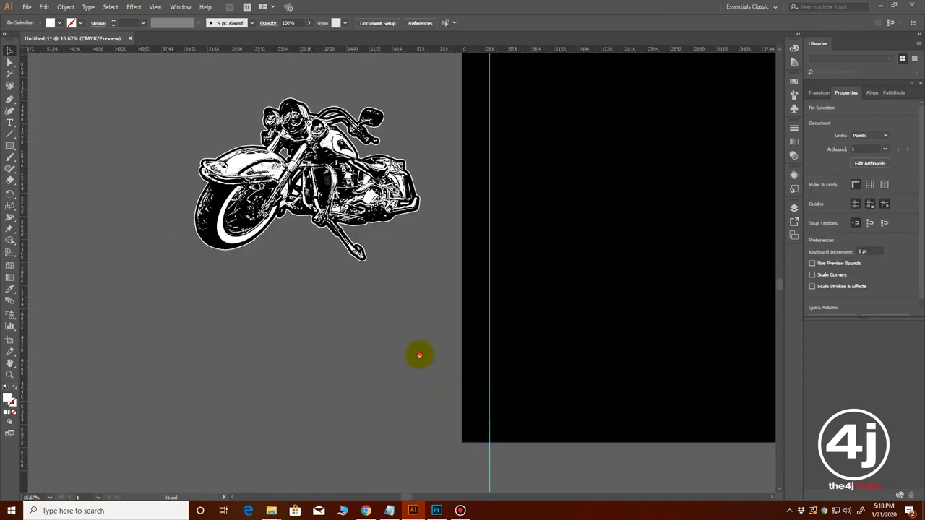
{"action": "left_click_drag", "start_coordinate": [421, 324], "coordinate": [420, 416]}
{"action": "left_click_drag", "start_coordinate": [416, 369], "coordinate": [416, 369]}
{"action": "left_click_drag", "start_coordinate": [383, 371], "coordinate": [234, 343]}
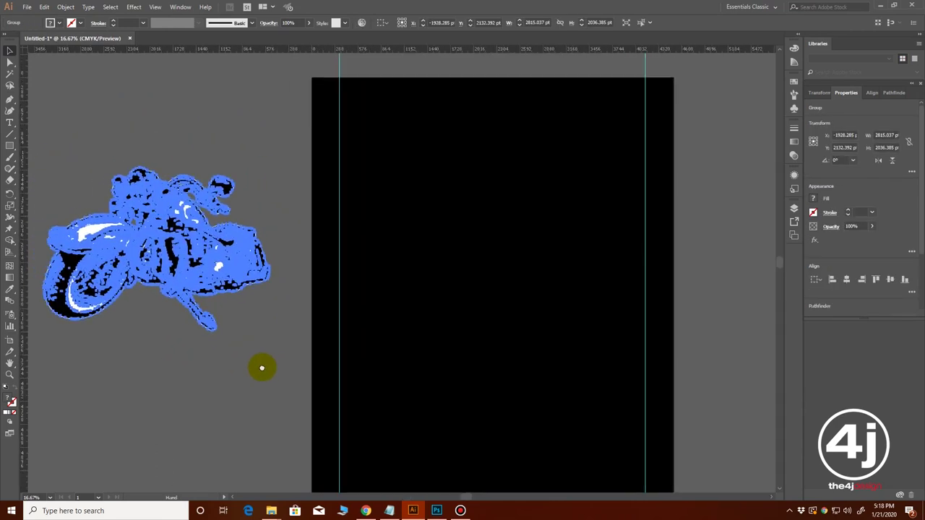
{"action": "left_click_drag", "start_coordinate": [157, 247], "coordinate": [493, 320]}
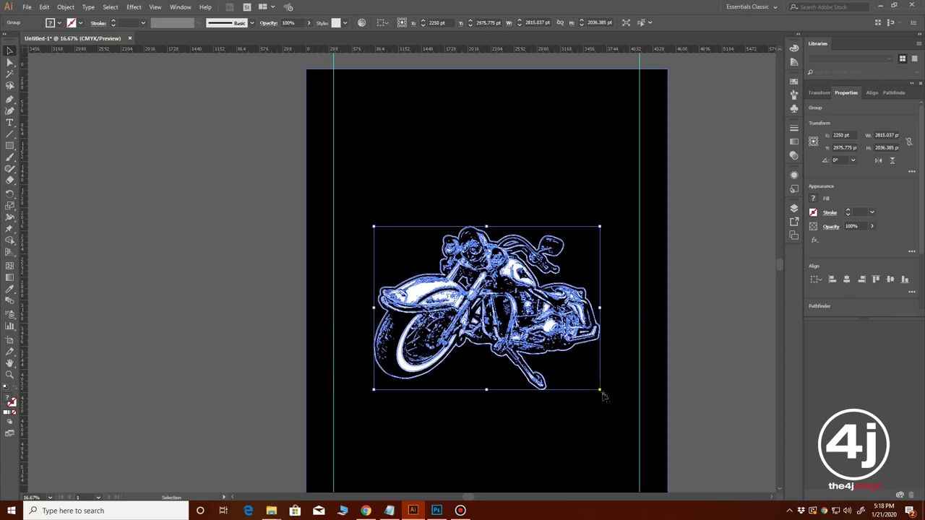
Step: Scale the motorcycle down to about 2578 × 1865 pt and place it horizontally centred, slightly above the artboard's middle
{"action": "left_click_drag", "start_coordinate": [599, 389], "coordinate": [582, 376]}
{"action": "left_click_drag", "start_coordinate": [492, 310], "coordinate": [509, 323]}
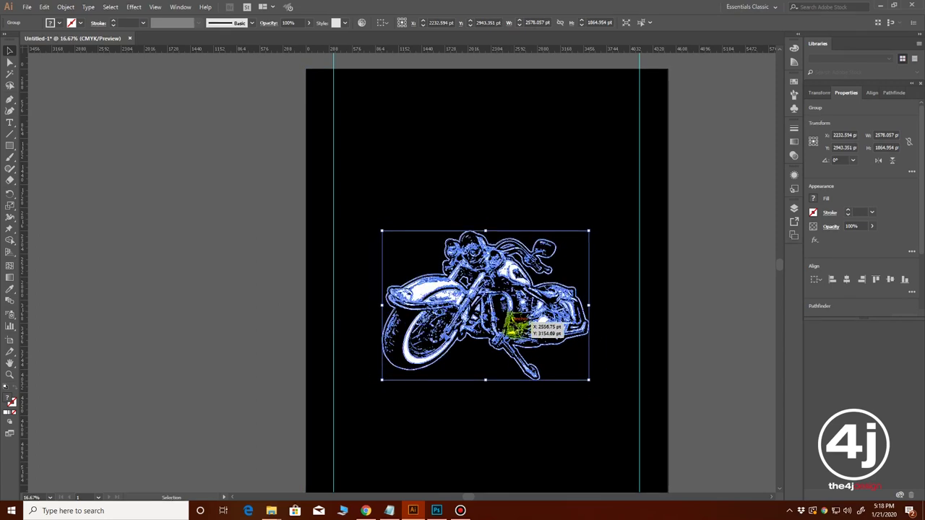
{"action": "left_click", "coordinate": [229, 356]}
{"action": "key", "text": "ctrl+minus"}
{"action": "left_click_drag", "start_coordinate": [262, 338], "coordinate": [307, 349]}
{"action": "left_click_drag", "start_coordinate": [505, 300], "coordinate": [506, 268]}
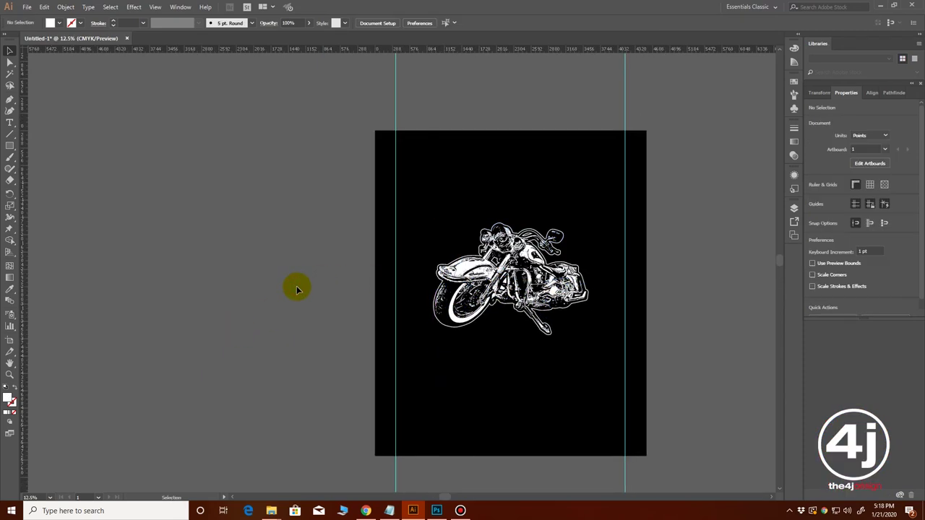
Step: Open the font file FONT NAMES.ai
{"action": "left_click", "coordinate": [333, 286], "text": "ctrl"}
{"action": "left_click_drag", "start_coordinate": [347, 292], "coordinate": [310, 337]}
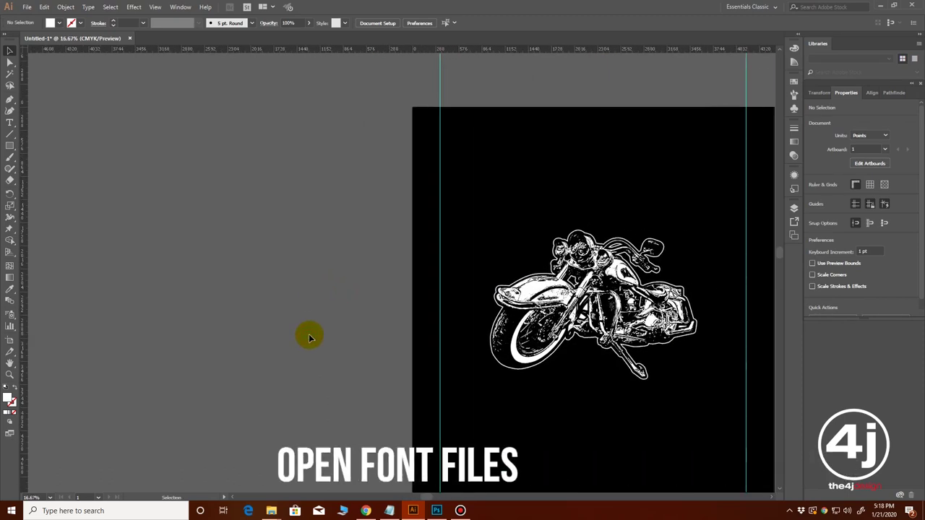
{"action": "key", "text": "ctrl+o"}
{"action": "left_click", "coordinate": [363, 81]}
{"action": "double_click", "coordinate": [363, 81]}
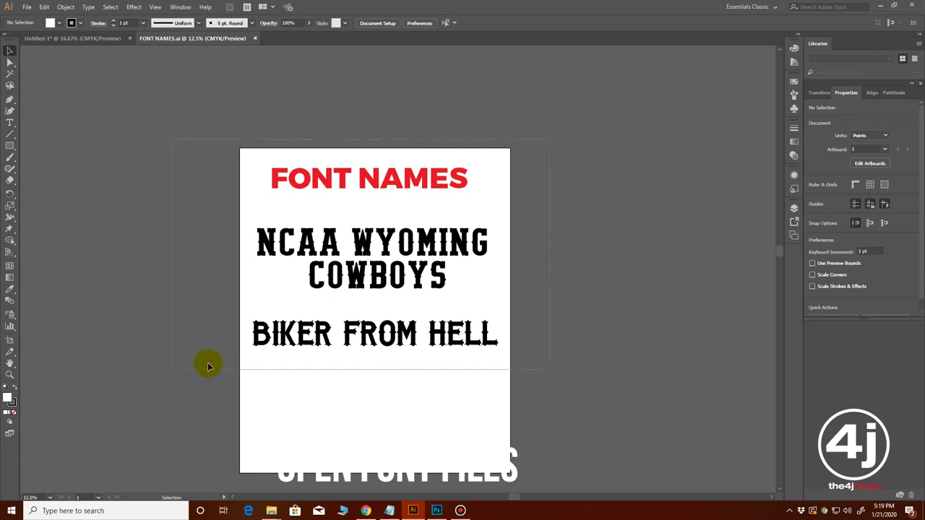
Step: Copy all the text from FONT NAMES.ai into the Untitled-1 document and place it above the black artboard
{"action": "key", "text": "ctrl+a"}
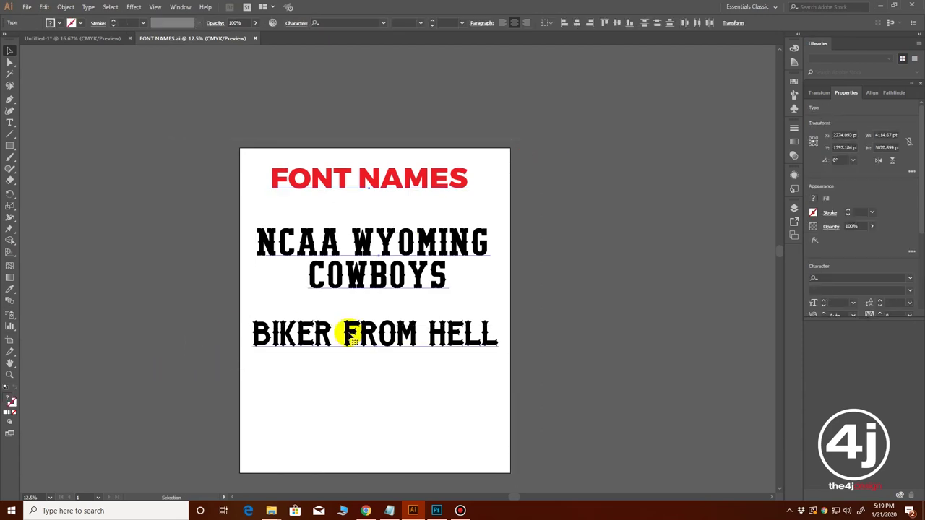
{"action": "left_click", "coordinate": [72, 38]}
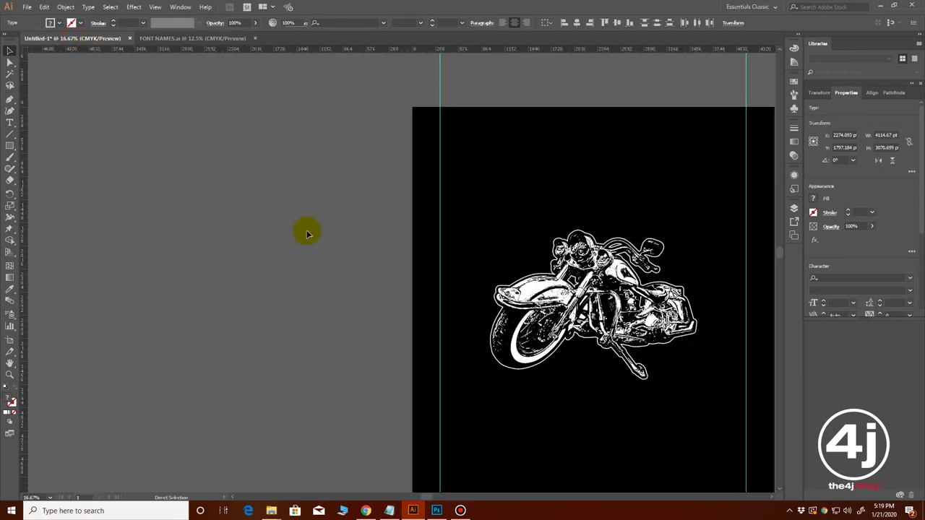
{"action": "key", "text": "ctrl+v"}
{"action": "scroll", "coordinate": [336, 230], "scroll_direction": "down", "scroll_amount": 2}
{"action": "left_click_drag", "start_coordinate": [240, 325], "coordinate": [350, 146]}
{"action": "left_click", "coordinate": [484, 249]}
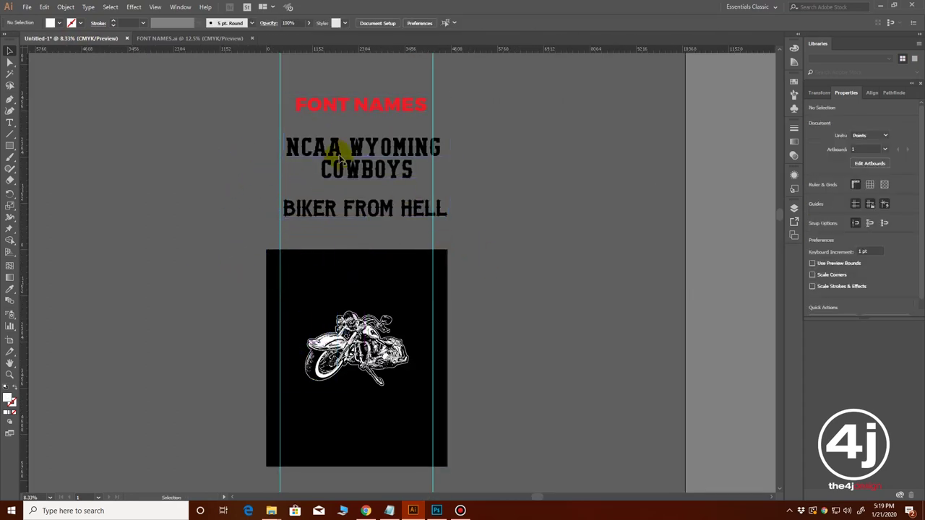
Step: Move the NCAA WYOMING COWBOYS text out beside the black artboard and fill it with white
{"action": "left_click", "coordinate": [334, 153]}
{"action": "left_click_drag", "start_coordinate": [458, 269], "coordinate": [233, 296]}
{"action": "key", "text": "ctrl+plus"}
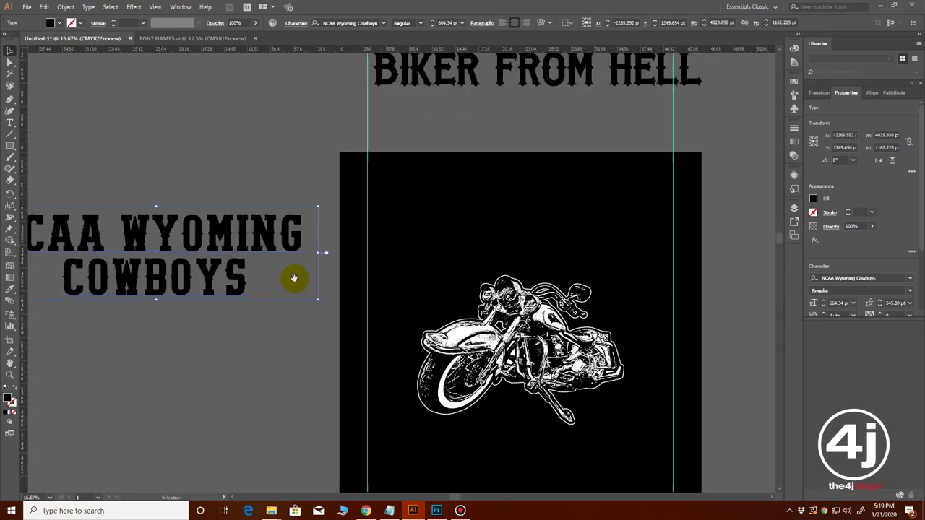
{"action": "left_click_drag", "start_coordinate": [295, 282], "coordinate": [332, 293]}
{"action": "left_click", "coordinate": [814, 199]}
{"action": "left_click", "coordinate": [717, 233]}
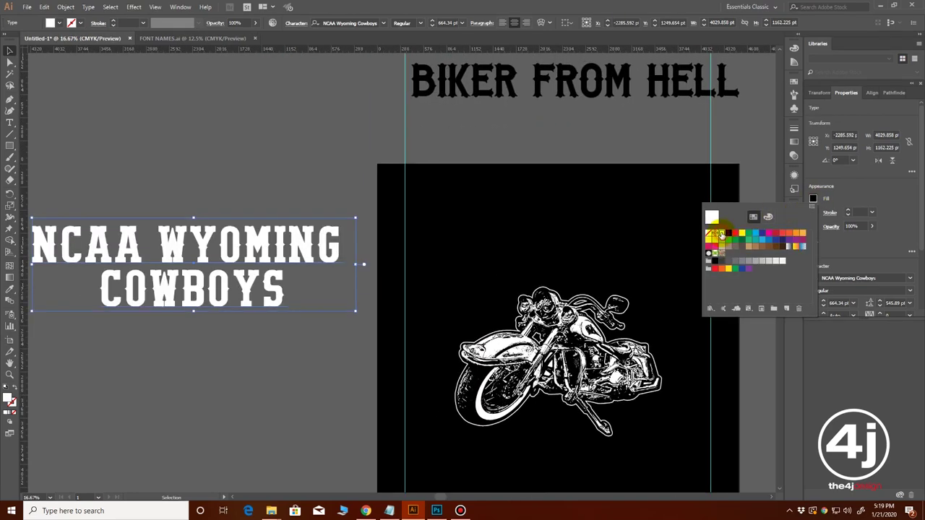
Step: Replace the NCAA WYOMING COWBOYS wording with CUSTOM
{"action": "left_click", "coordinate": [280, 258]}
{"action": "double_click", "coordinate": [285, 253]}
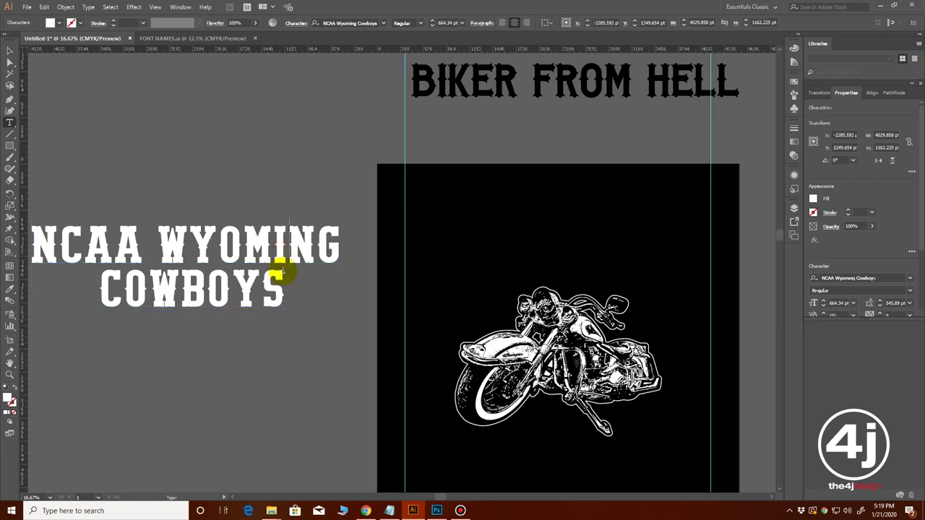
{"action": "left_click_drag", "start_coordinate": [283, 289], "coordinate": [76, 231]}
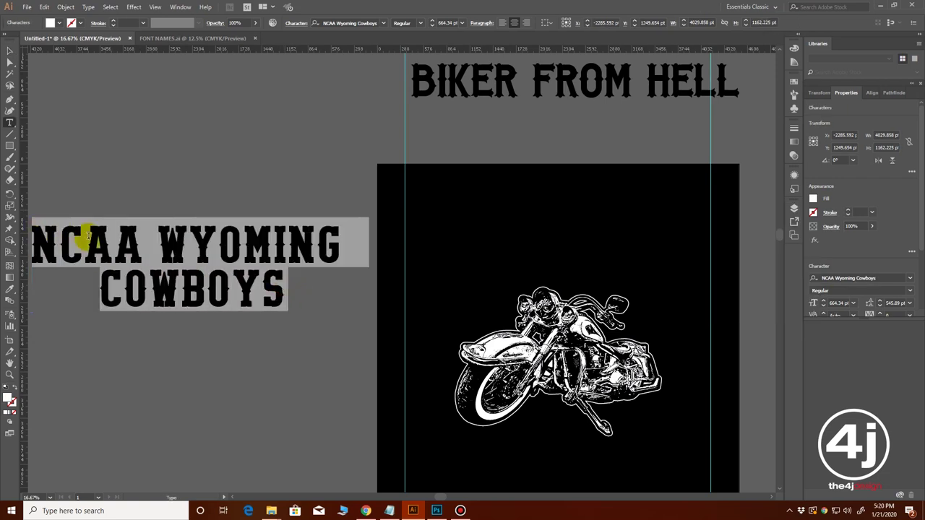
{"action": "type", "text": "CUSTOM"}
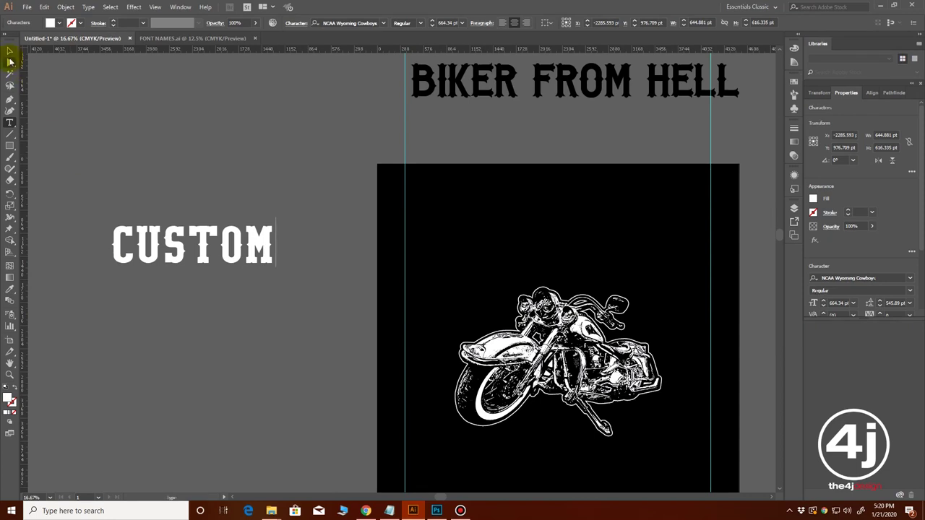
{"action": "left_click", "coordinate": [11, 56]}
Step: Enlarge the CUSTOM text to about 3793 × 1147 pt and place it above the motorcycle between the guides
{"action": "left_click", "coordinate": [264, 246]}
{"action": "left_click_drag", "start_coordinate": [276, 269], "coordinate": [425, 376]}
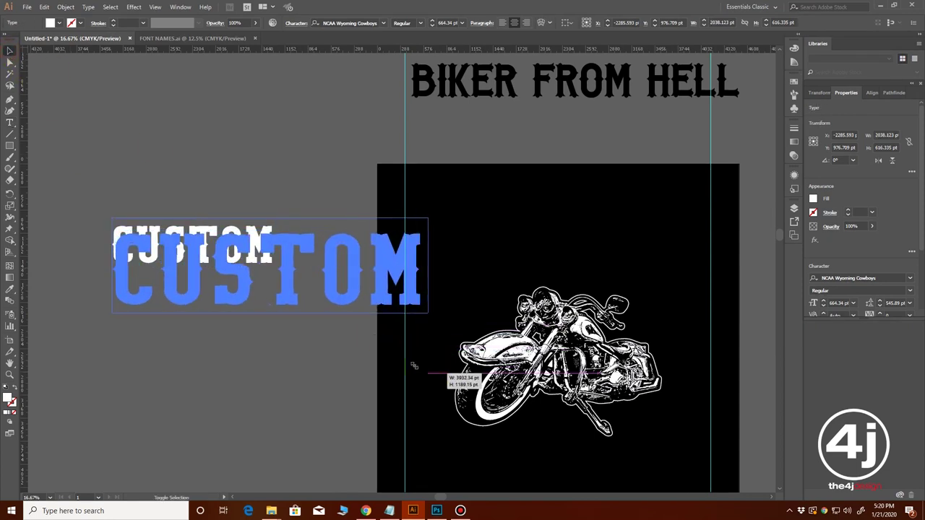
{"action": "left_click_drag", "start_coordinate": [285, 273], "coordinate": [586, 253]}
{"action": "left_click_drag", "start_coordinate": [714, 268], "coordinate": [714, 277]}
{"action": "left_click_drag", "start_coordinate": [636, 234], "coordinate": [658, 253]}
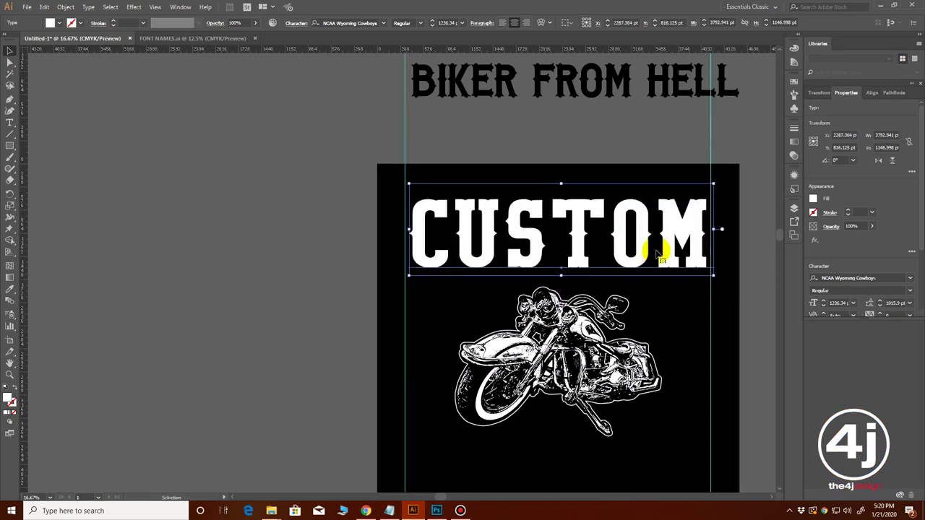
Step: Tighten the tracking of the CUSTOM text to -33
{"action": "left_click", "coordinate": [880, 319]}
{"action": "left_click", "coordinate": [879, 318]}
{"action": "left_click", "coordinate": [879, 319]}
{"action": "left_click", "coordinate": [880, 319]}
{"action": "left_click", "coordinate": [880, 319]}
{"action": "left_click", "coordinate": [879, 319]}
{"action": "left_click", "coordinate": [880, 319]}
{"action": "left_click", "coordinate": [880, 319]}
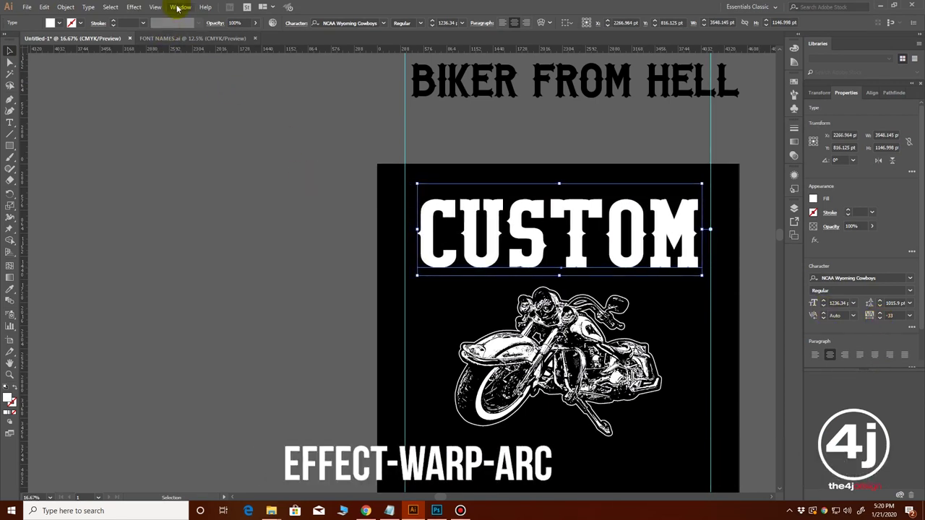
Step: Apply a horizontal Arc Lower warp with a -22% bend to the CUSTOM text
{"action": "left_click", "coordinate": [134, 8]}
{"action": "mouse_move", "coordinate": [216, 133]}
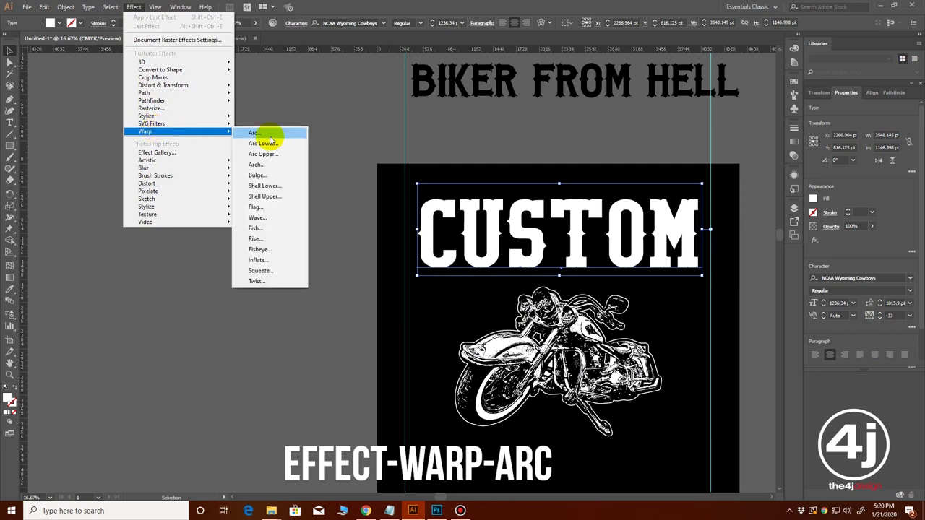
{"action": "left_click", "coordinate": [266, 130]}
{"action": "left_click_drag", "start_coordinate": [448, 182], "coordinate": [203, 136]}
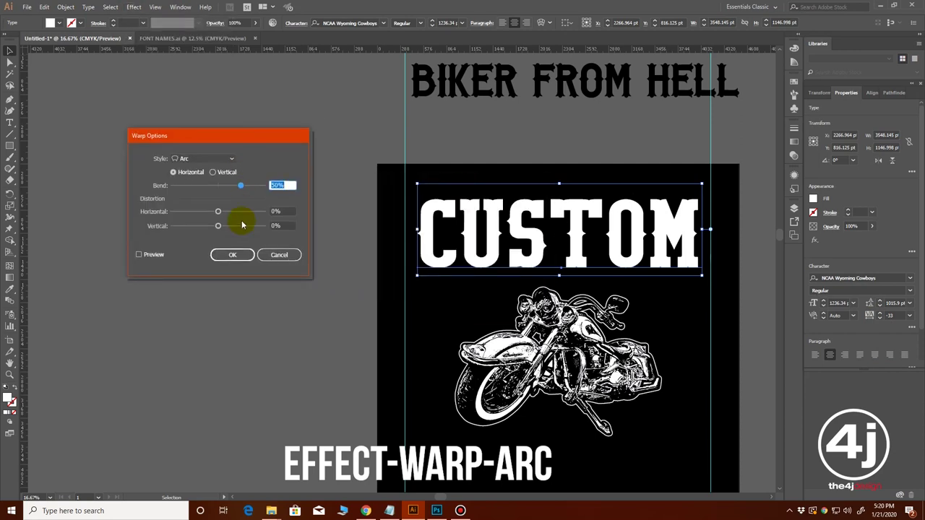
{"action": "left_click", "coordinate": [222, 163]}
{"action": "left_click", "coordinate": [197, 182]}
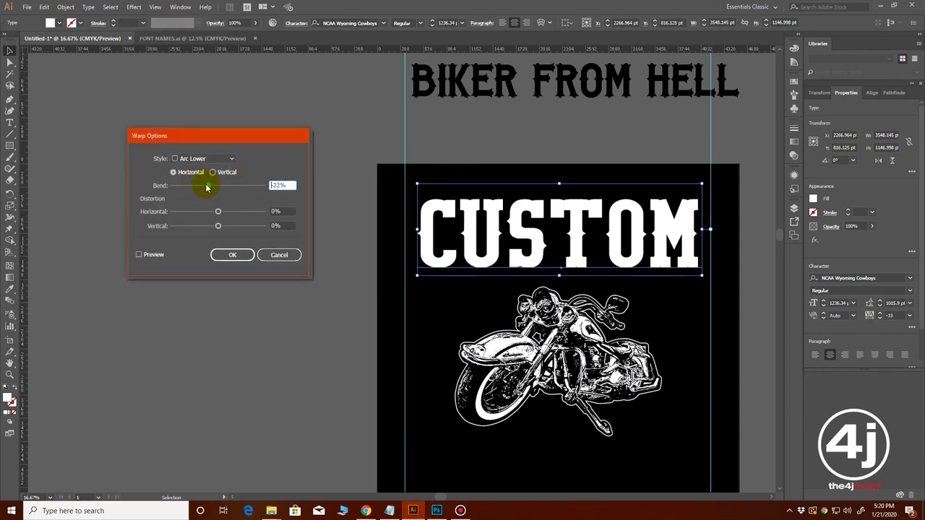
{"action": "left_click", "coordinate": [140, 255]}
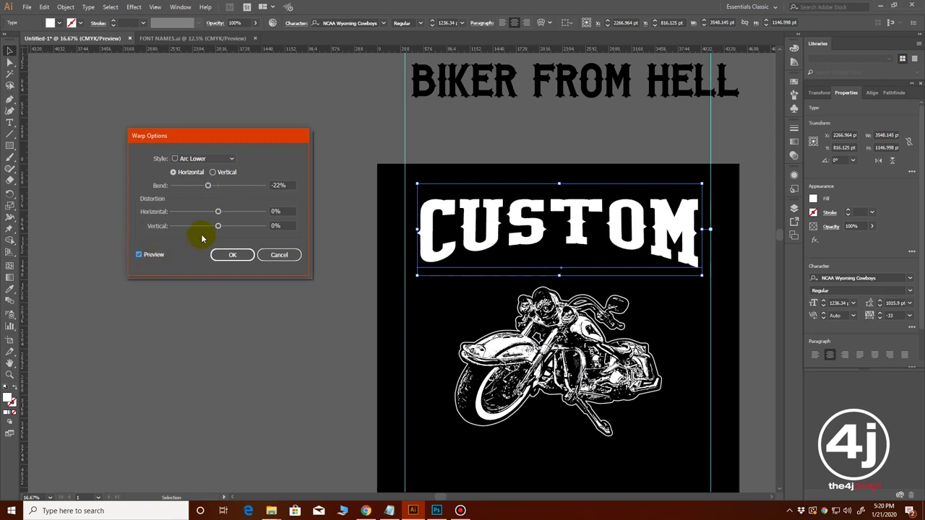
{"action": "left_click", "coordinate": [231, 256]}
Step: Expand the appearance of the warped CUSTOM text and stretch it to about 3701 × 1194 pt between the guides
{"action": "left_click", "coordinate": [65, 6]}
{"action": "left_click", "coordinate": [90, 120]}
{"action": "left_click_drag", "start_coordinate": [559, 270], "coordinate": [557, 285]}
{"action": "left_click_drag", "start_coordinate": [417, 284], "coordinate": [410, 293]}
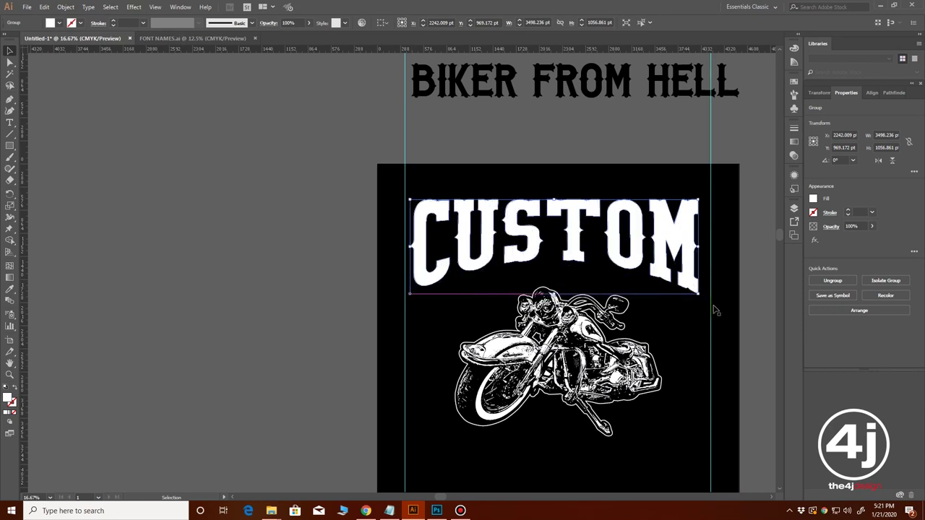
{"action": "left_click_drag", "start_coordinate": [701, 294], "coordinate": [709, 295]}
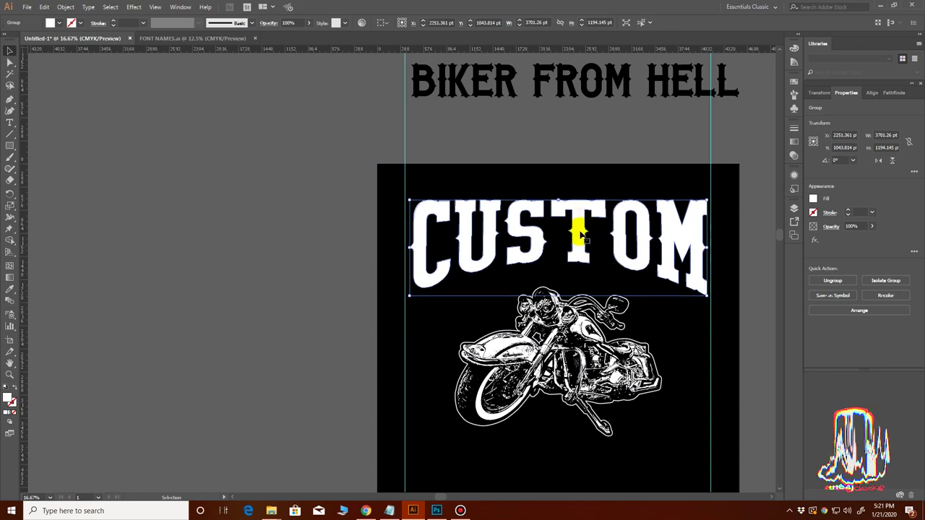
{"action": "left_click", "coordinate": [546, 146]}
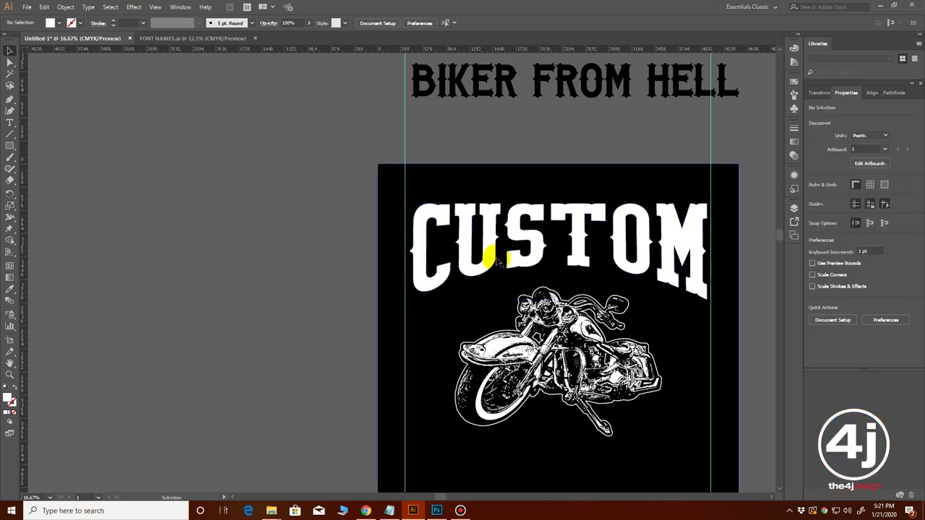
Step: Offset the path of the CUSTOM lettering by 50 pt with round joins and a miter limit of 4
{"action": "left_click", "coordinate": [427, 282]}
{"action": "left_click", "coordinate": [65, 7]}
{"action": "mouse_move", "coordinate": [113, 226]}
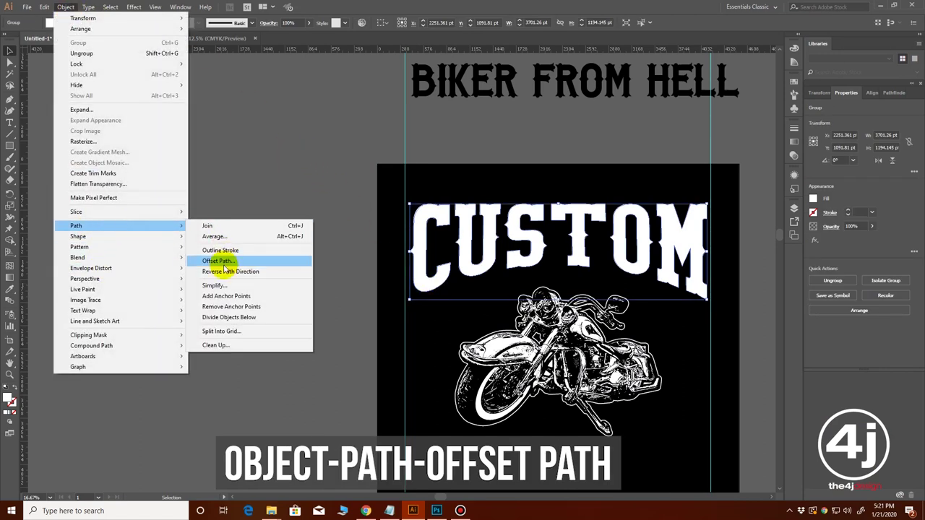
{"action": "left_click", "coordinate": [220, 262]}
{"action": "left_click_drag", "start_coordinate": [462, 203], "coordinate": [549, 134]}
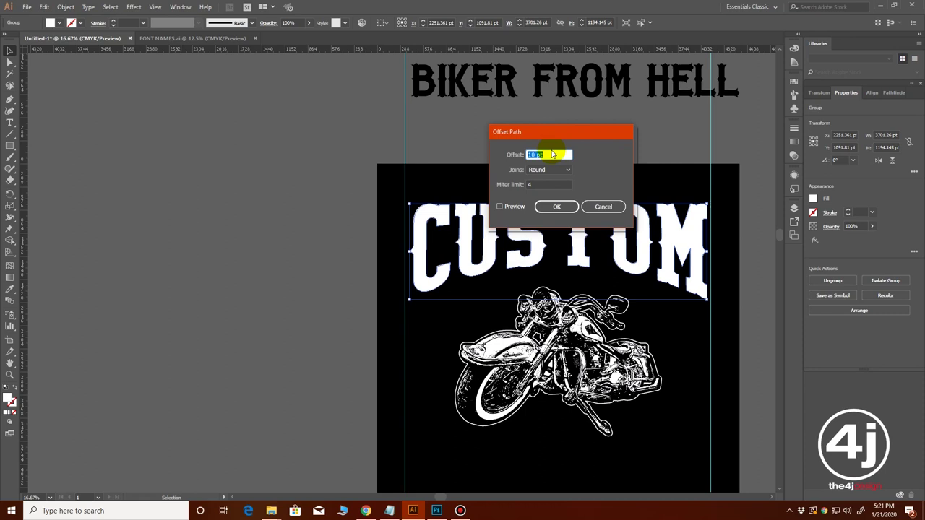
{"action": "type", "text": "40"}
{"action": "left_click", "coordinate": [501, 207]}
{"action": "left_click", "coordinate": [551, 208]}
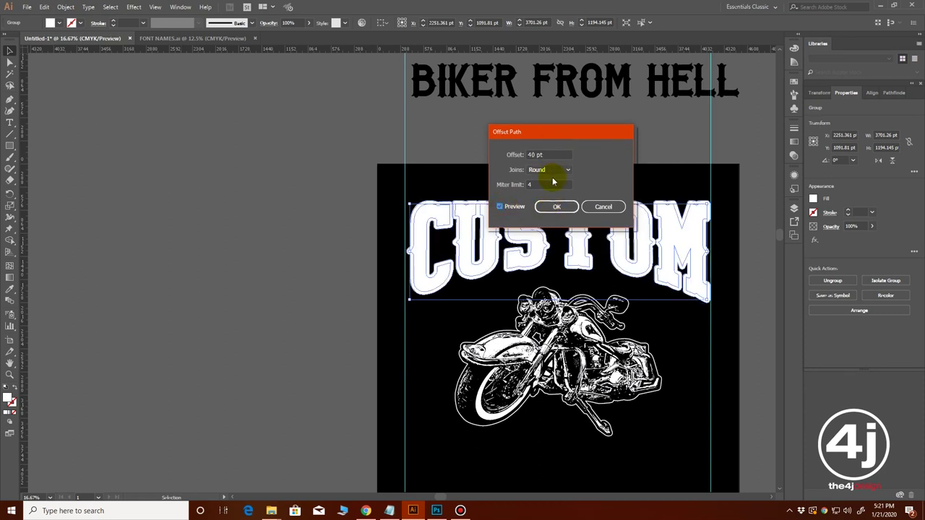
{"action": "left_click", "coordinate": [531, 155]}
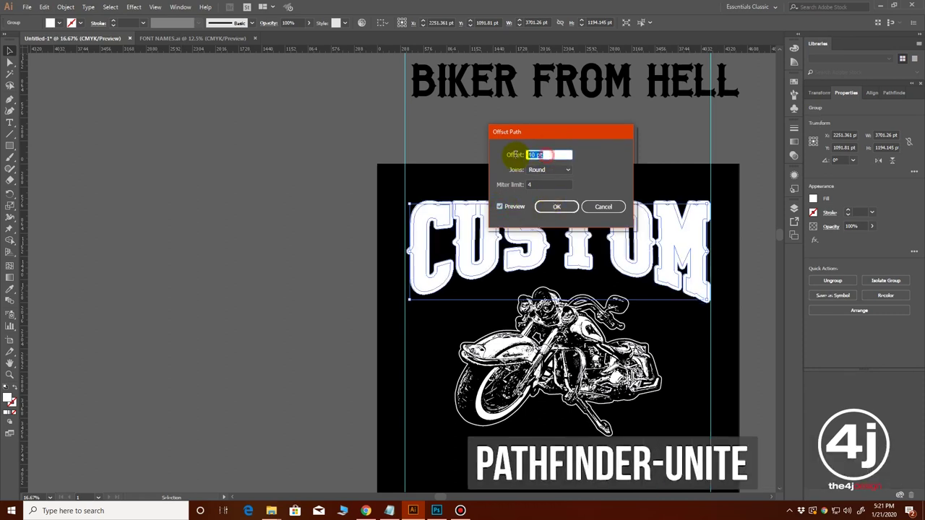
{"action": "type", "text": "50"}
{"action": "left_click", "coordinate": [500, 208]}
{"action": "left_click", "coordinate": [499, 207]}
{"action": "left_click", "coordinate": [556, 207]}
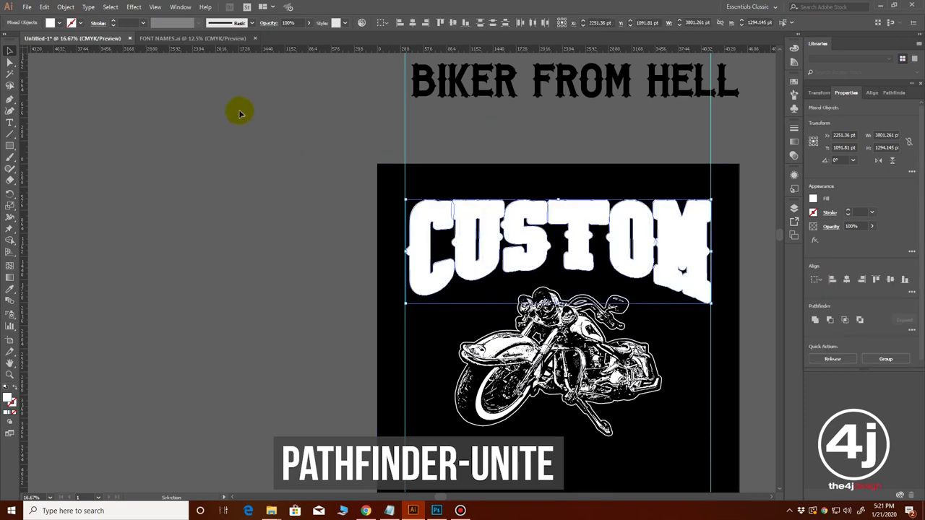
Step: Unite the offset shapes around CUSTOM into one shape and fill it with black
{"action": "left_click", "coordinate": [814, 320]}
{"action": "left_click", "coordinate": [813, 199]}
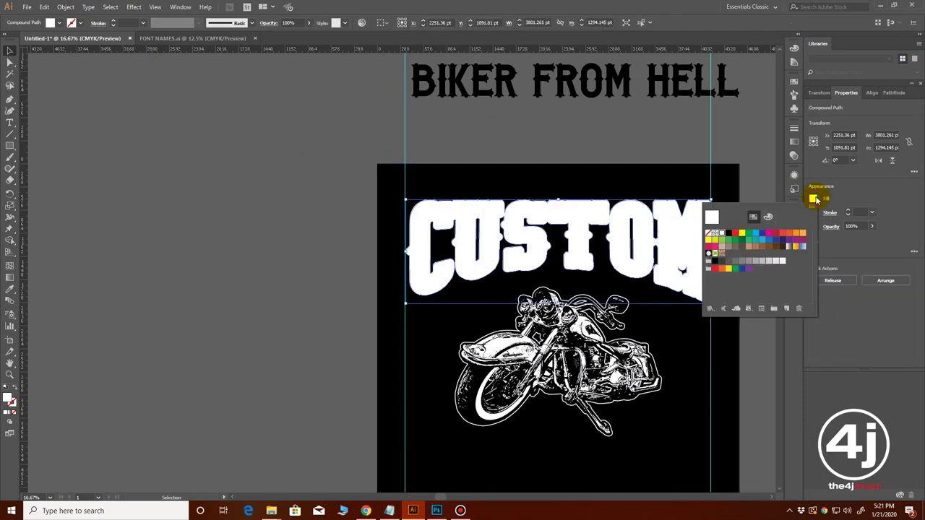
{"action": "left_click", "coordinate": [730, 234]}
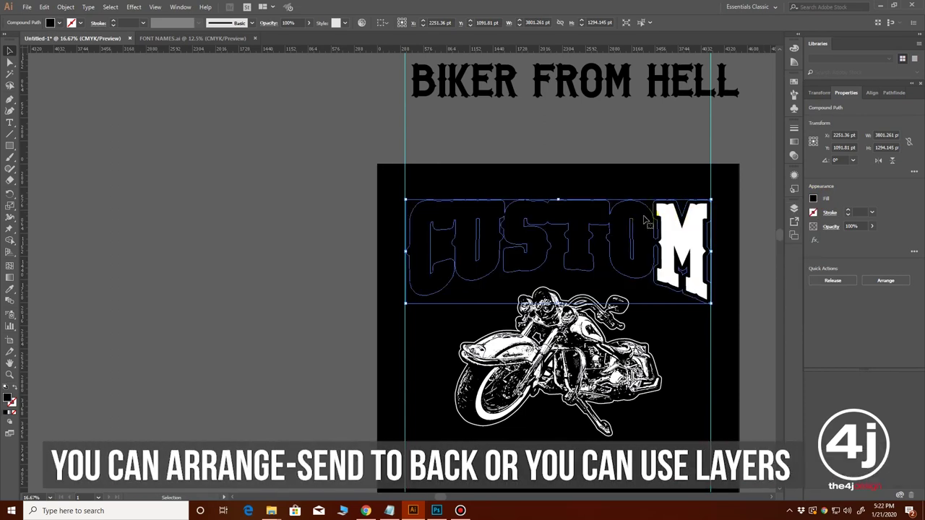
Step: Reorder the layer objects so the black offset shape lies behind the white CUSTOM letters, and deselect everything
{"action": "left_click", "coordinate": [795, 208]}
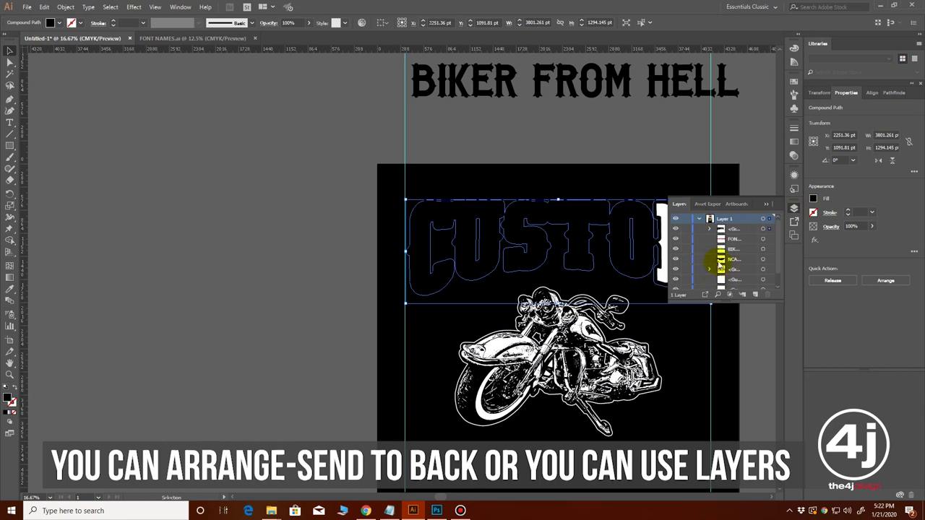
{"action": "left_click_drag", "start_coordinate": [746, 251], "coordinate": [749, 280]}
{"action": "left_click", "coordinate": [540, 148]}
{"action": "left_click", "coordinate": [766, 205]}
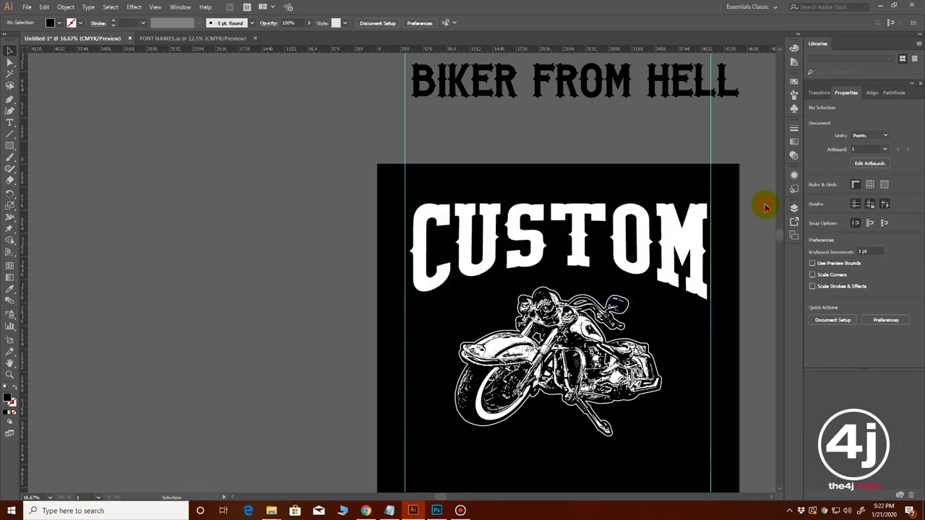
Step: Offset the black shape around CUSTOM by 10 pt with round joins and a miter limit of 4, and fill the new path white
{"action": "scroll", "coordinate": [589, 249], "scroll_direction": "up", "scroll_amount": 1}
{"action": "left_click_drag", "start_coordinate": [375, 289], "coordinate": [533, 277]}
{"action": "left_click", "coordinate": [304, 330], "text": "ctrl"}
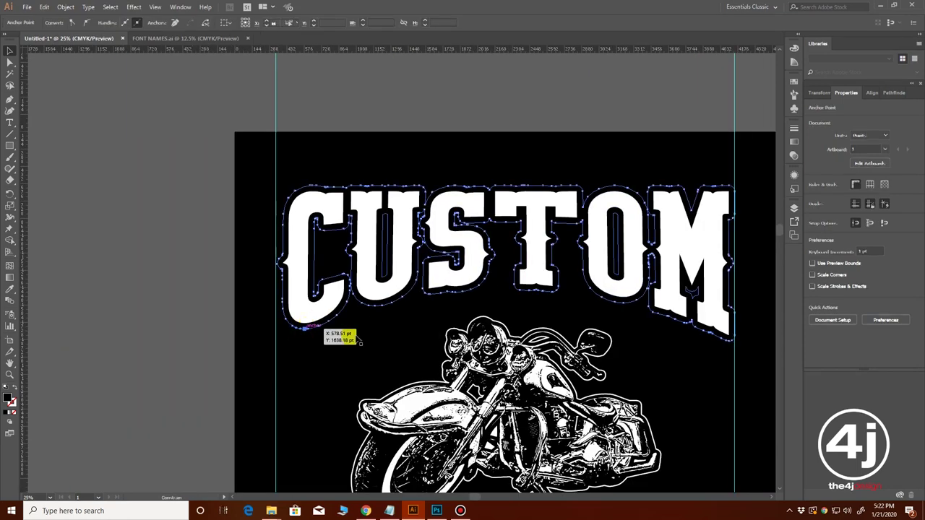
{"action": "left_click", "coordinate": [65, 7]}
{"action": "mouse_move", "coordinate": [128, 227]}
{"action": "left_click", "coordinate": [274, 254]}
{"action": "type", "text": "10"}
{"action": "left_click", "coordinate": [501, 207]}
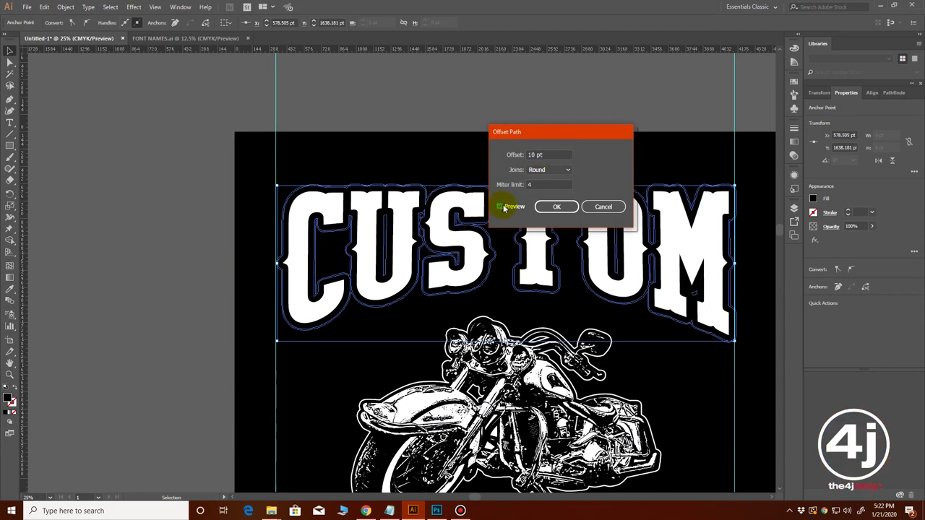
{"action": "left_click", "coordinate": [558, 207]}
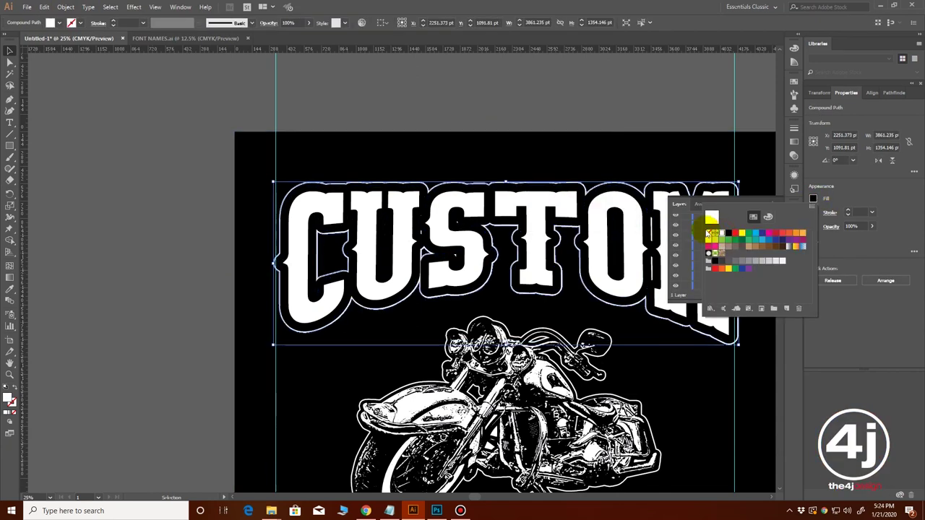
{"action": "left_click", "coordinate": [560, 109]}
{"action": "left_click", "coordinate": [574, 111]}
{"action": "left_click", "coordinate": [767, 205]}
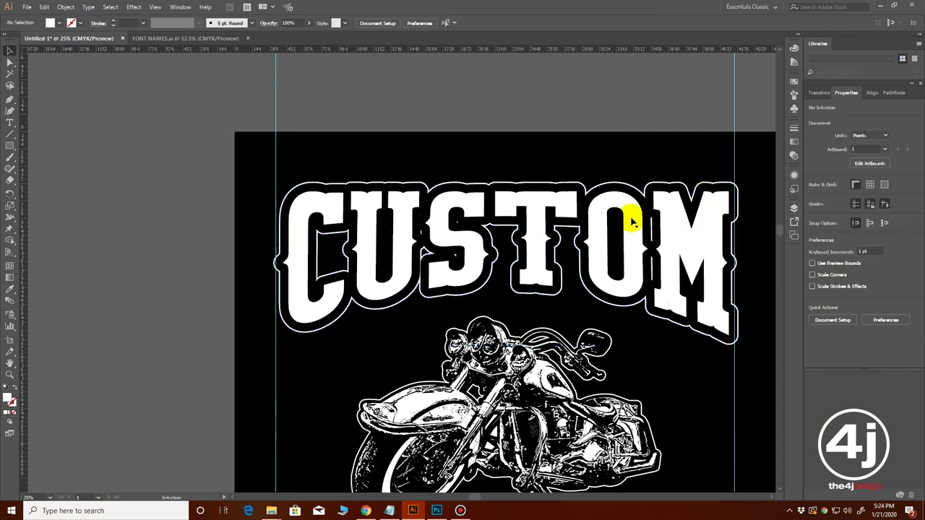
Step: Resize the grouped CUSTOM lettering with its outlines to about 3826 × 1354 pt between the guides and lower it slightly
{"action": "scroll", "coordinate": [627, 215], "scroll_direction": "down", "scroll_amount": 1}
{"action": "left_click_drag", "start_coordinate": [437, 279], "coordinate": [555, 213]}
{"action": "left_click", "coordinate": [462, 230]}
{"action": "left_click_drag", "start_coordinate": [594, 239], "coordinate": [591, 239]}
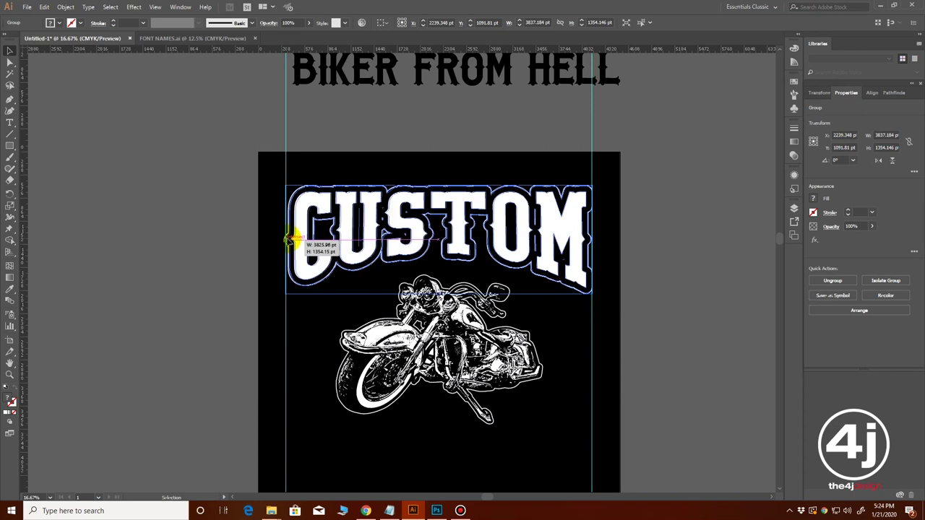
{"action": "left_click", "coordinate": [658, 265]}
{"action": "mouse_move", "coordinate": [629, 313]}
{"action": "left_mouse_down"}
{"action": "mouse_move", "coordinate": [636, 287]}
{"action": "mouse_move", "coordinate": [636, 298]}
{"action": "left_mouse_up"}
{"action": "left_click_drag", "start_coordinate": [467, 200], "coordinate": [468, 210]}
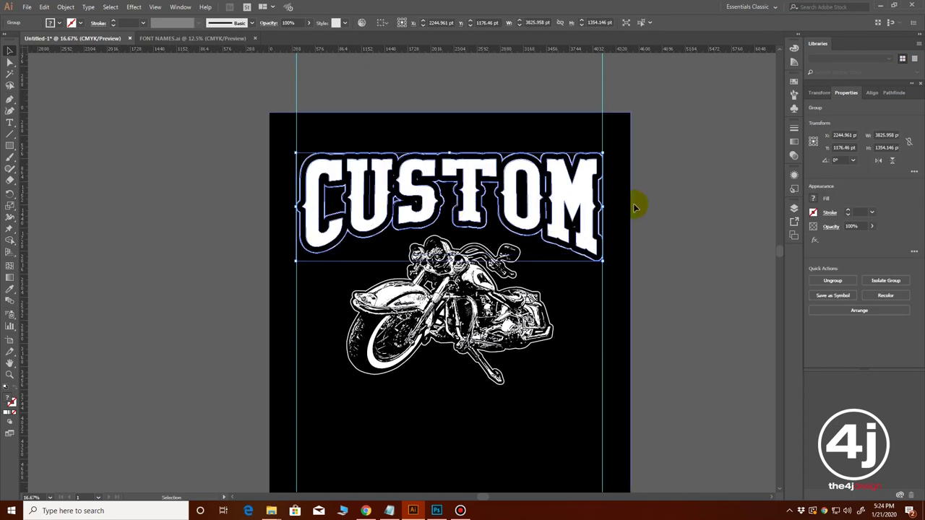
{"action": "left_click", "coordinate": [661, 206]}
Step: Duplicate the BIKER FROM HELL text, fill the copy white and place it above the CUSTOM lettering
{"action": "left_click", "coordinate": [233, 177], "text": "ctrl+alt"}
{"action": "left_click_drag", "start_coordinate": [320, 256], "coordinate": [169, 273]}
{"action": "left_click", "coordinate": [334, 192]}
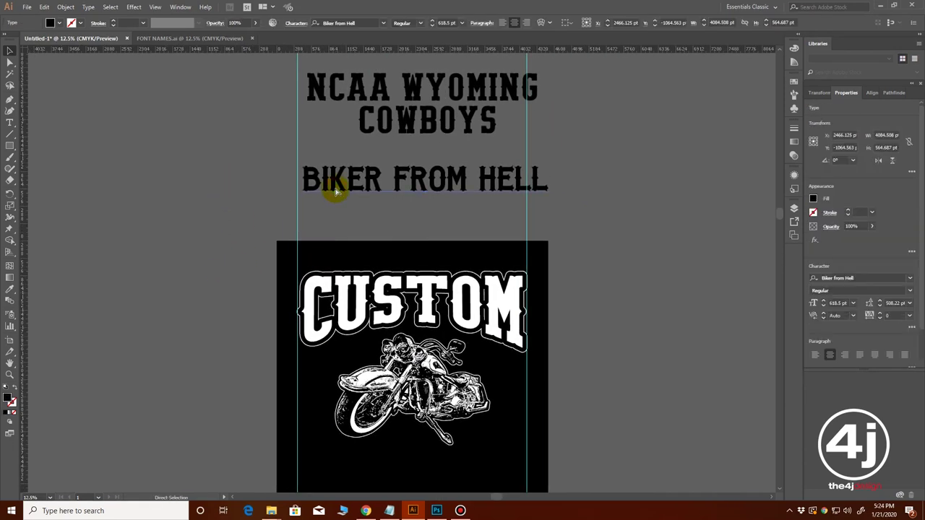
{"action": "key", "text": "ctrl+c"}
{"action": "key", "text": "ctrl+v"}
{"action": "left_click", "coordinate": [813, 199]}
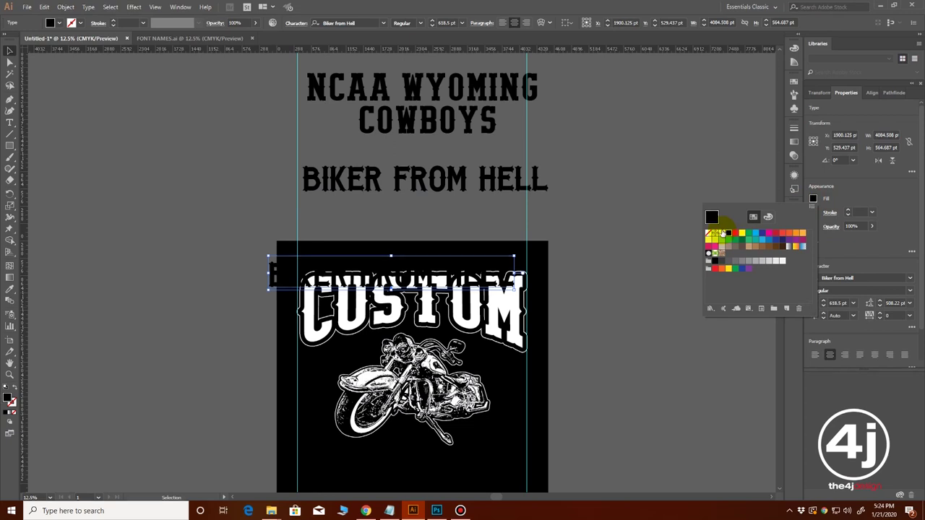
{"action": "left_click", "coordinate": [727, 234]}
{"action": "left_click", "coordinate": [452, 273], "text": "ctrl"}
{"action": "left_click", "coordinate": [451, 272], "text": "ctrl"}
{"action": "left_click_drag", "start_coordinate": [312, 279], "coordinate": [538, 264]}
{"action": "left_click_drag", "start_coordinate": [479, 262], "coordinate": [520, 213]}
Step: Replace the white copy's text with RIDE FAST and DIE HARD on one line, separated by a wide gap
{"action": "key", "text": "t"}
{"action": "left_click_drag", "start_coordinate": [233, 222], "coordinate": [709, 227]}
{"action": "type", "text": "RIDE"}
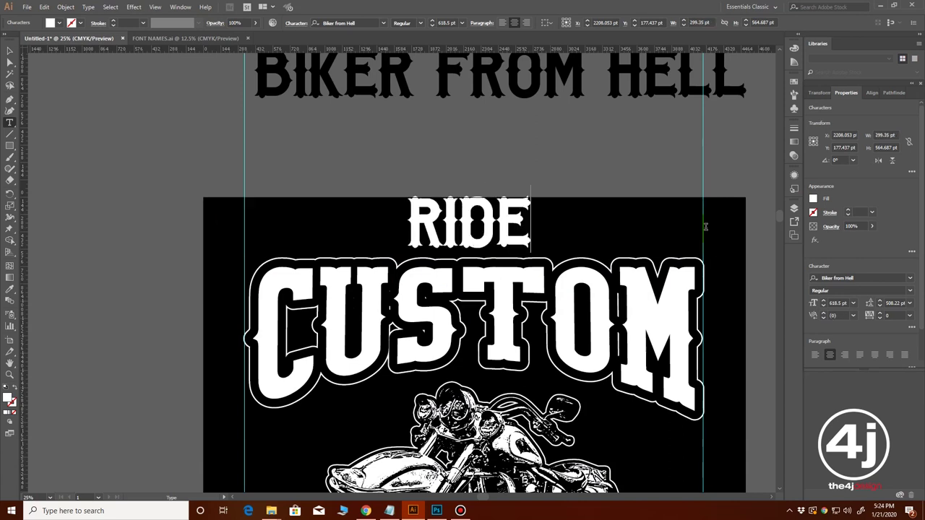
{"action": "type", "text": " AST"}
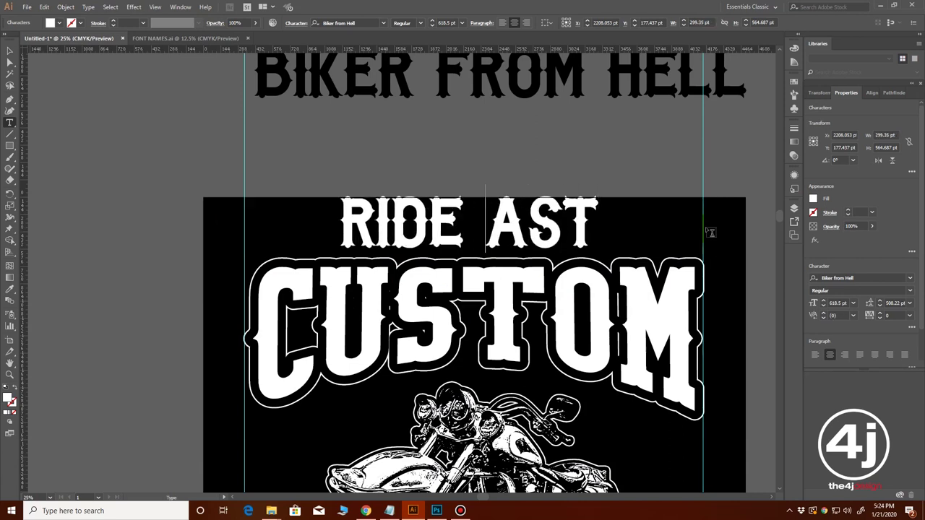
{"action": "type", "text": "F"}
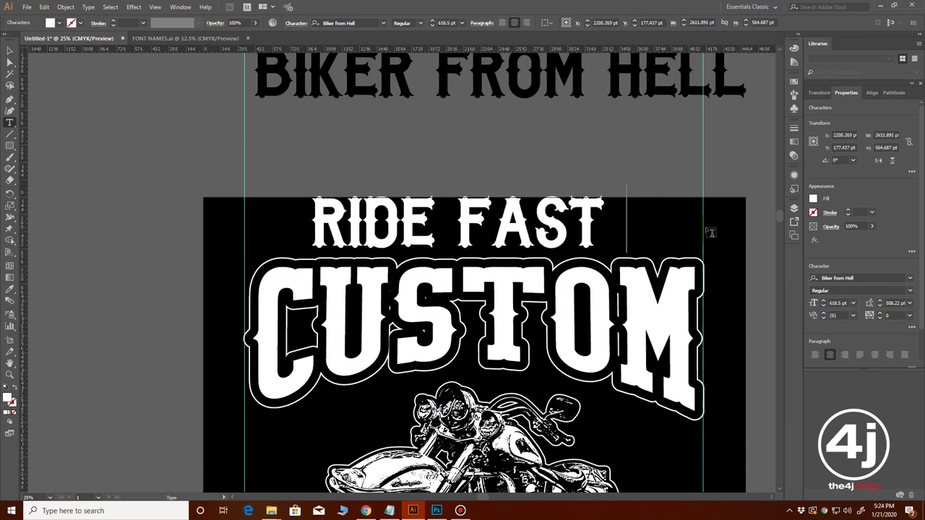
{"action": "type", "text": "  DIE HARD"}
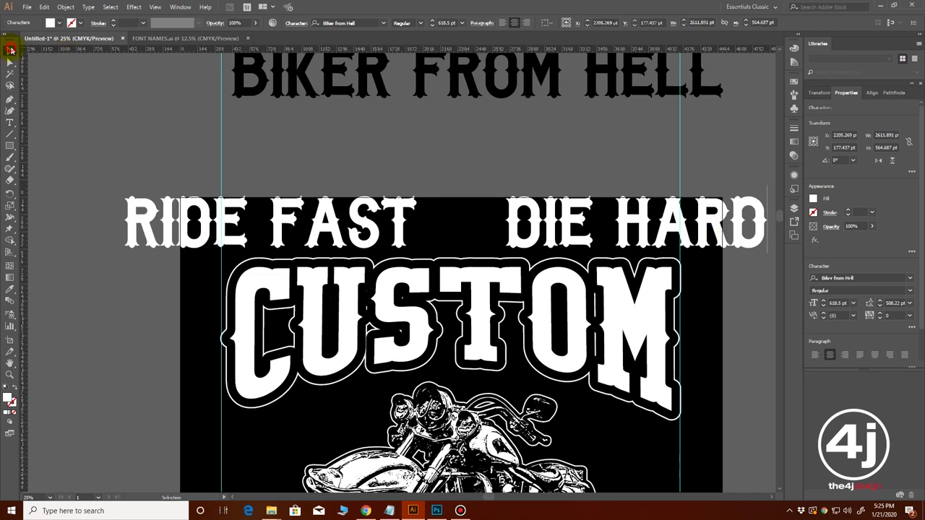
Step: Scale the RIDE FAST DIE HARD line down to about 2922 × 309 pt and centre it above CUSTOM
{"action": "left_click", "coordinate": [11, 49]}
{"action": "left_click_drag", "start_coordinate": [124, 182], "coordinate": [242, 208]}
{"action": "key", "text": "ctrl+z"}
{"action": "left_click_drag", "start_coordinate": [123, 181], "coordinate": [335, 231]}
{"action": "left_click_drag", "start_coordinate": [701, 249], "coordinate": [637, 252]}
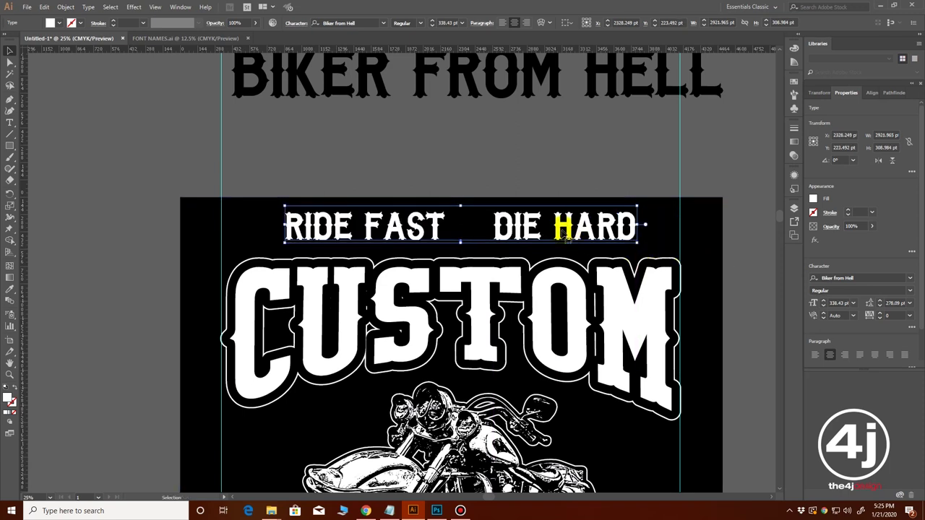
{"action": "left_click_drag", "start_coordinate": [562, 228], "coordinate": [551, 228]}
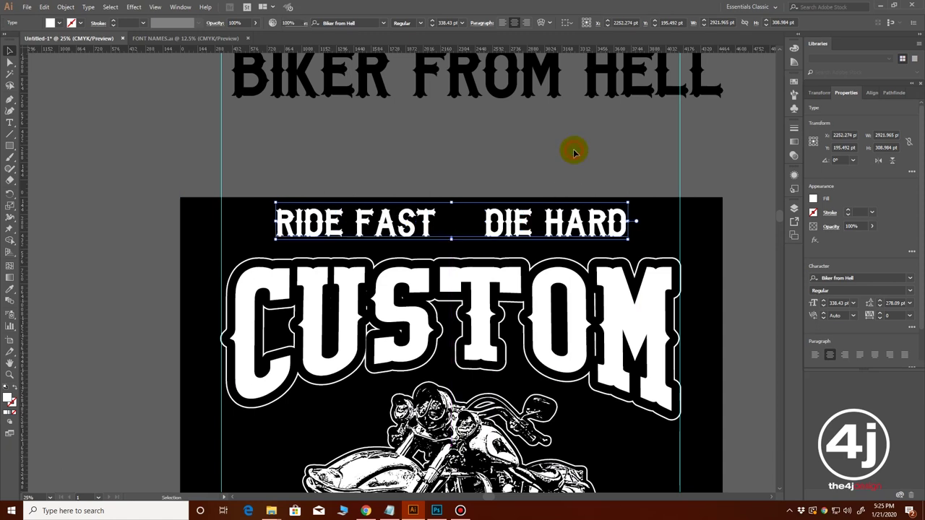
{"action": "left_click", "coordinate": [561, 161]}
Step: Move the CUSTOM lettering up closer to the RIDE FAST DIE HARD line and raise the motorcycle slightly beneath it
{"action": "left_click_drag", "start_coordinate": [481, 289], "coordinate": [479, 273]}
{"action": "left_click", "coordinate": [508, 165]}
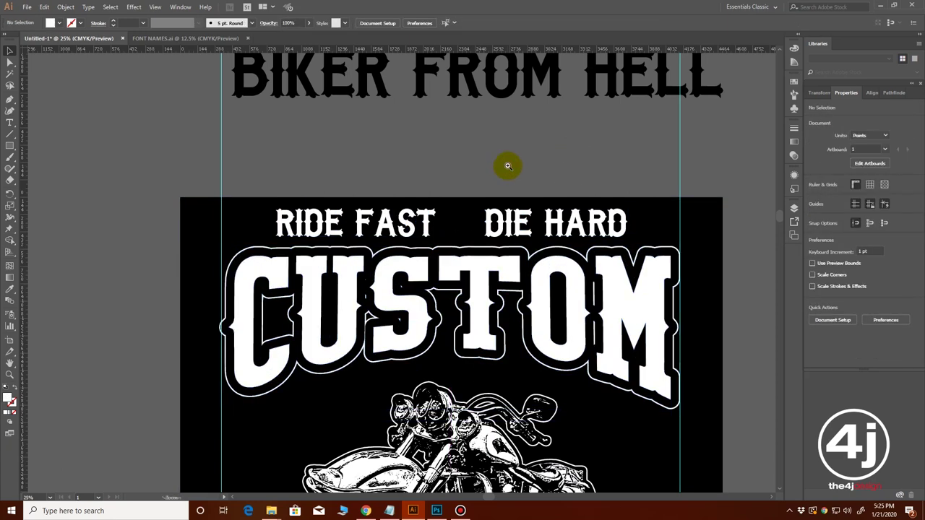
{"action": "scroll", "coordinate": [508, 165], "scroll_direction": "down", "scroll_amount": 1}
{"action": "left_click_drag", "start_coordinate": [440, 398], "coordinate": [514, 292]}
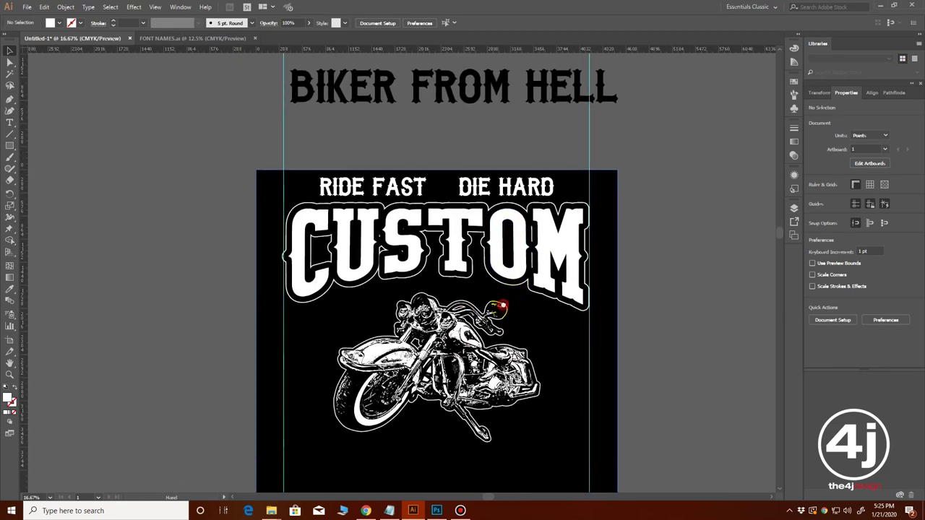
{"action": "scroll", "coordinate": [463, 243], "scroll_direction": "up", "scroll_amount": 1}
{"action": "left_click_drag", "start_coordinate": [435, 318], "coordinate": [427, 320]}
{"action": "left_click", "coordinate": [704, 300]}
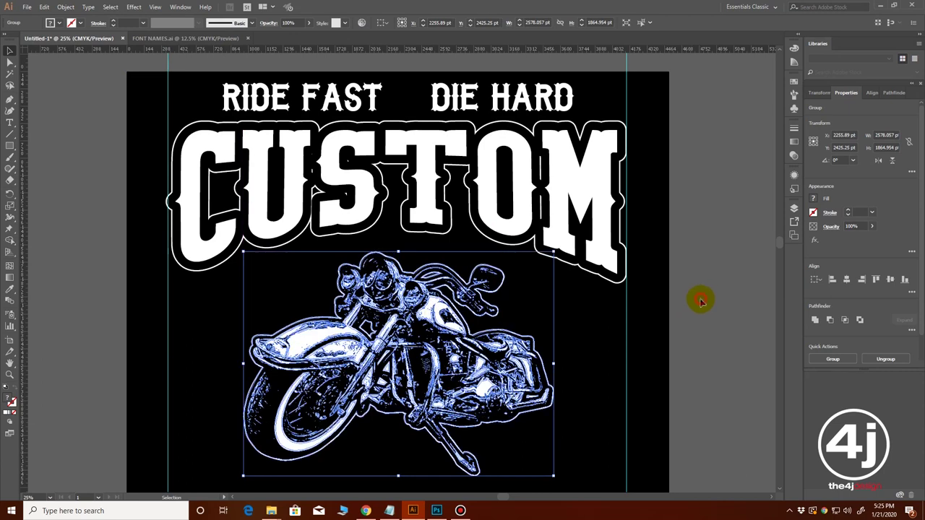
{"action": "left_click_drag", "start_coordinate": [471, 277], "coordinate": [513, 355]}
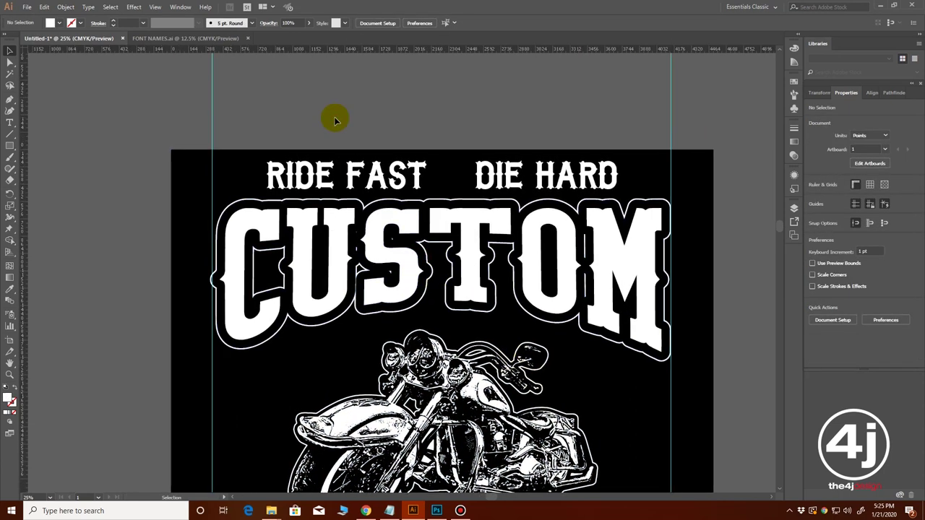
Step: Open the SKULL image, copy it into the Untitled-1 design and place it on the canvas beside the artboard
{"action": "key", "text": "ctrl+o"}
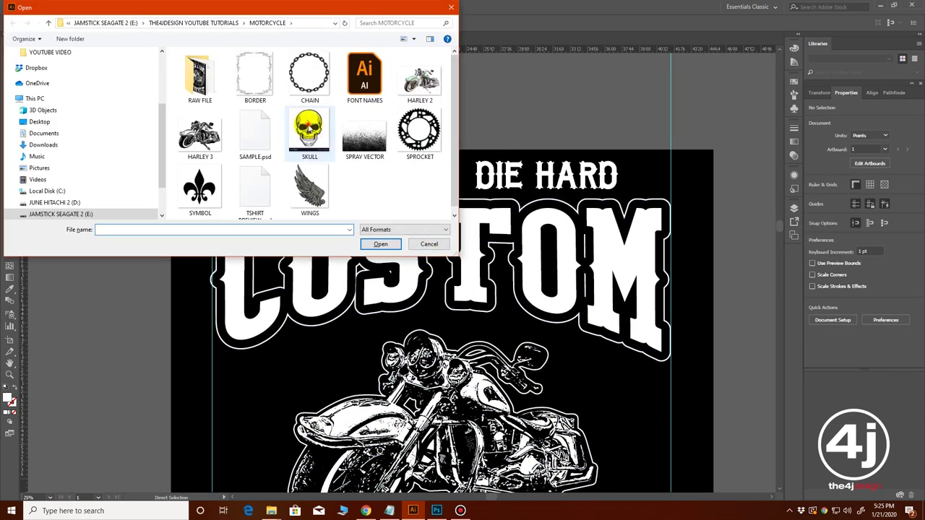
{"action": "left_click", "coordinate": [306, 137]}
{"action": "left_click", "coordinate": [380, 245]}
{"action": "key", "text": "ctrl+c"}
{"action": "left_click", "coordinate": [69, 38]}
{"action": "key", "text": "ctrl+v"}
{"action": "left_click_drag", "start_coordinate": [299, 272], "coordinate": [603, 275]}
{"action": "left_click_drag", "start_coordinate": [672, 284], "coordinate": [224, 279]}
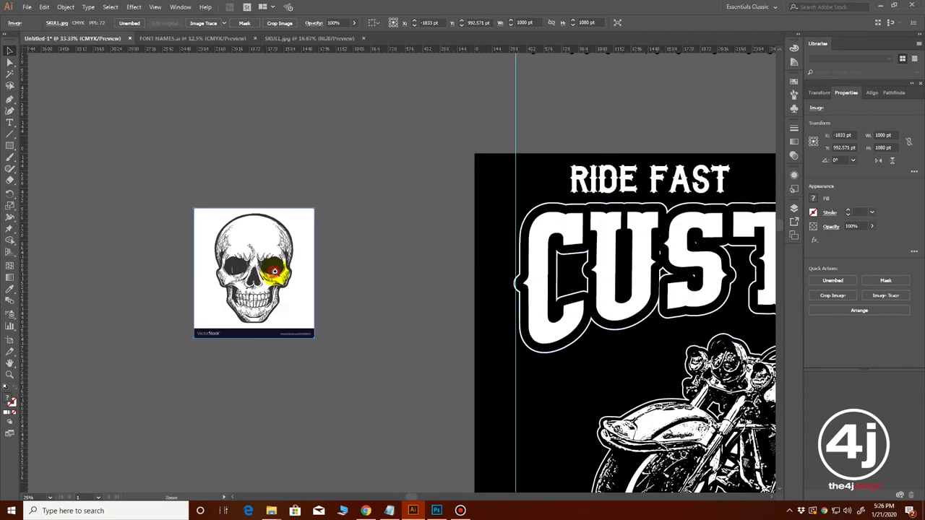
Step: Image-trace the skull in Black and White mode with threshold 249, paths 89%, corners 100% and noise 1 px
{"action": "key", "text": "ctrl+equal"}
{"action": "key", "text": "ctrl+equal"}
{"action": "left_click", "coordinate": [64, 8]}
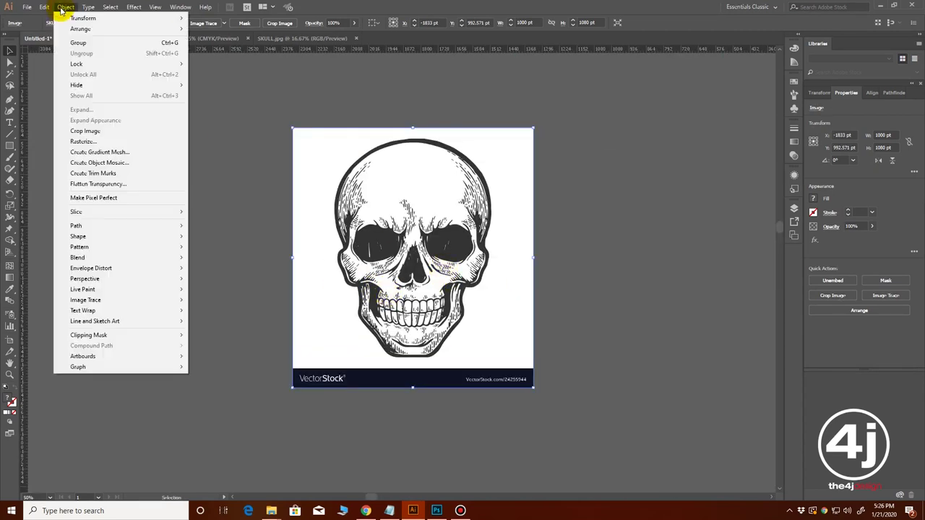
{"action": "mouse_move", "coordinate": [180, 7]}
{"action": "left_click", "coordinate": [227, 263]}
{"action": "left_click_drag", "start_coordinate": [422, 107], "coordinate": [721, 108]}
{"action": "left_click_drag", "start_coordinate": [723, 200], "coordinate": [726, 200]}
{"action": "mouse_move", "coordinate": [712, 245]}
{"action": "left_mouse_down"}
{"action": "mouse_move", "coordinate": [727, 246]}
{"action": "mouse_move", "coordinate": [722, 231]}
{"action": "left_mouse_up"}
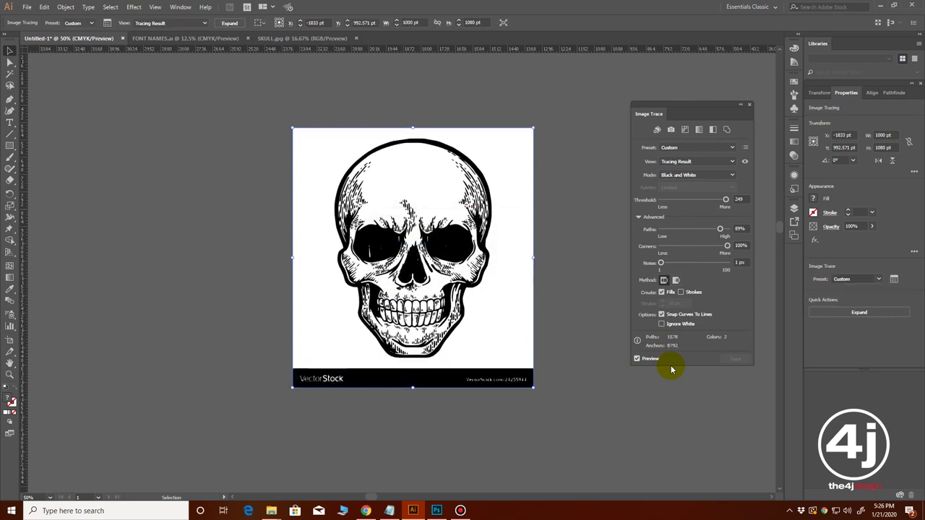
{"action": "left_click", "coordinate": [748, 107]}
Step: Expand the skull tracing into paths and delete its white background and the VectorStock caption bar
{"action": "left_click", "coordinate": [65, 7]}
{"action": "left_click", "coordinate": [120, 107]}
{"action": "left_click", "coordinate": [469, 306]}
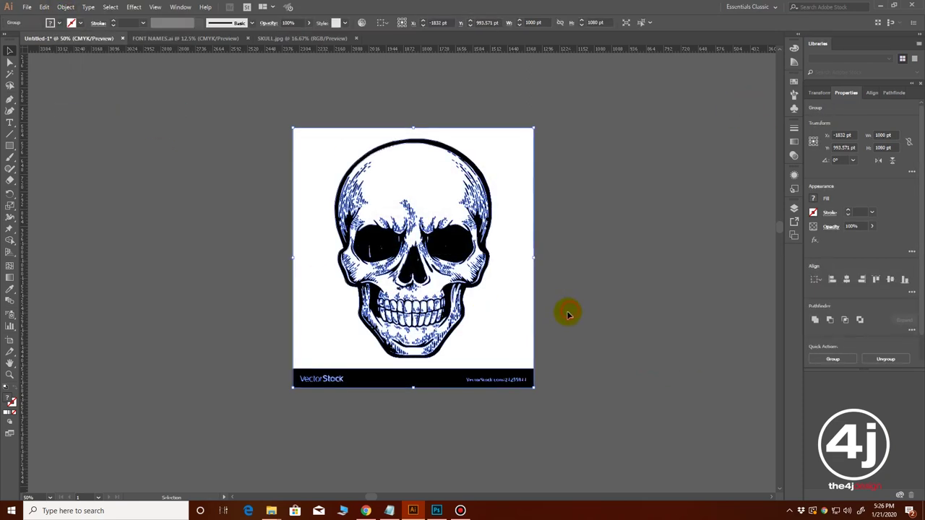
{"action": "left_click", "coordinate": [567, 313]}
{"action": "left_click", "coordinate": [511, 310]}
{"action": "key", "text": "Delete"}
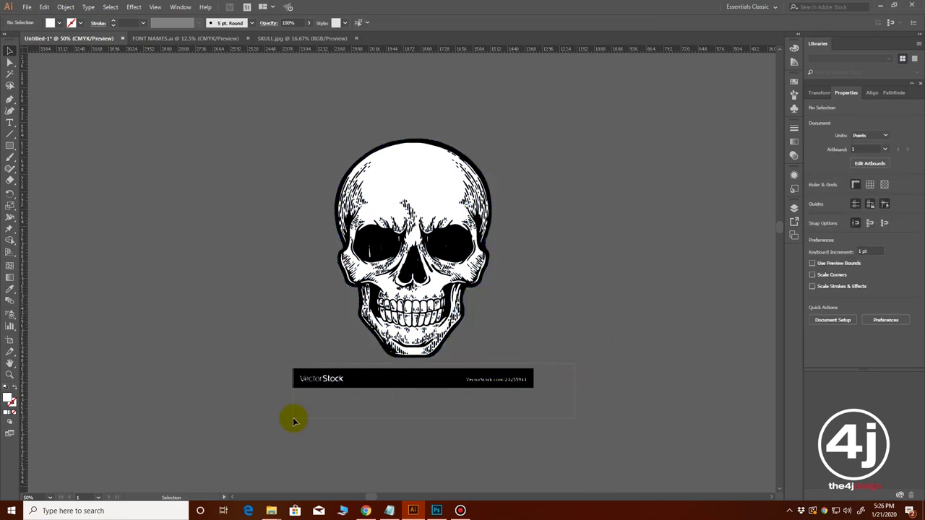
{"action": "key", "text": "Delete"}
Step: Scale the skull down to roughly the tagline's height and place it on the artboard in front of RIDE FAST
{"action": "left_click", "coordinate": [441, 309], "text": "ctrl+alt"}
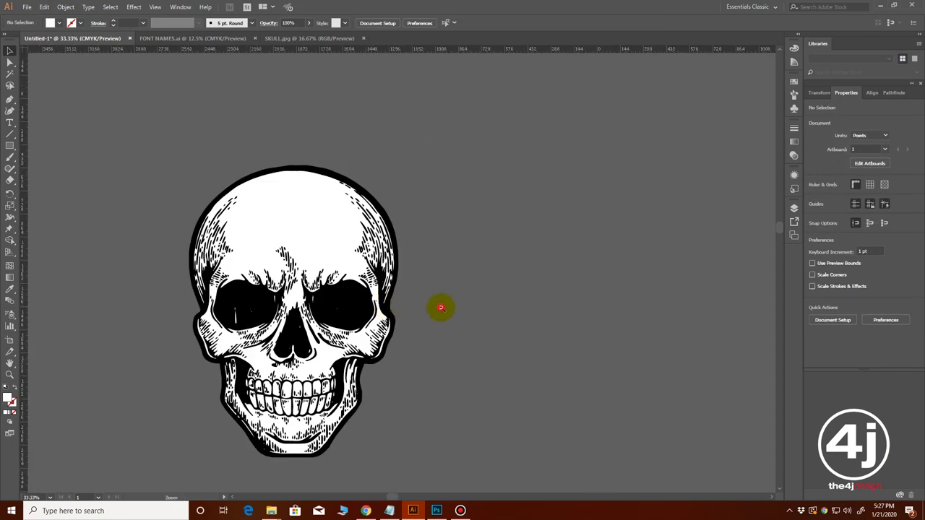
{"action": "left_click", "coordinate": [441, 309], "text": "ctrl+alt"}
{"action": "left_click", "coordinate": [441, 308], "text": "ctrl+alt"}
{"action": "left_click", "coordinate": [440, 300], "text": "ctrl"}
{"action": "left_click_drag", "start_coordinate": [396, 269], "coordinate": [382, 333]}
{"action": "left_click_drag", "start_coordinate": [188, 317], "coordinate": [568, 248]}
{"action": "left_click_drag", "start_coordinate": [512, 280], "coordinate": [568, 200]}
{"action": "key", "text": "ctrl+z"}
{"action": "left_click_drag", "start_coordinate": [599, 151], "coordinate": [584, 151]}
{"action": "left_click_drag", "start_coordinate": [612, 207], "coordinate": [613, 209]}
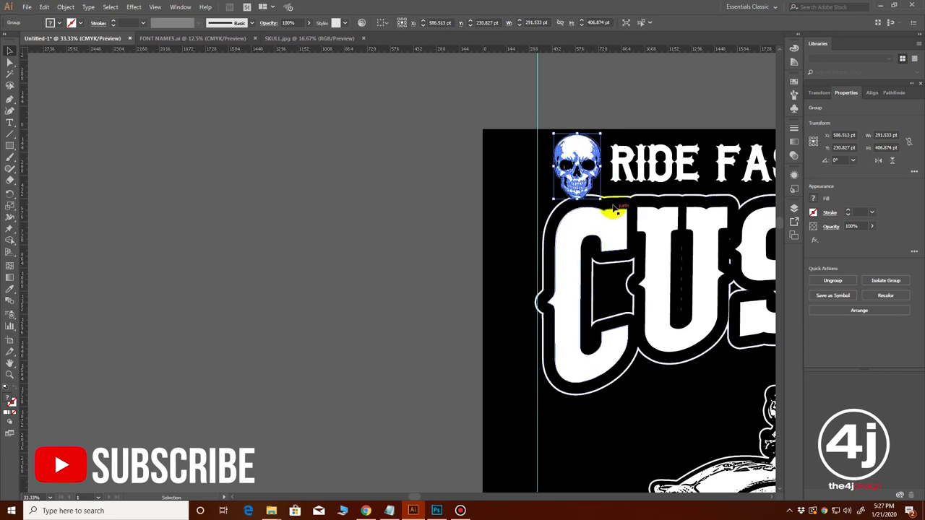
{"action": "left_click_drag", "start_coordinate": [594, 155], "coordinate": [582, 153]}
{"action": "left_click_drag", "start_coordinate": [599, 201], "coordinate": [593, 193]}
{"action": "left_click", "coordinate": [620, 96]}
Step: Offset the skull's outer contour to give it a black border edged with a thin white outline
{"action": "left_click", "coordinate": [631, 213], "text": "ctrl+alt"}
{"action": "left_click_drag", "start_coordinate": [482, 254], "coordinate": [382, 190]}
{"action": "left_click", "coordinate": [340, 168]}
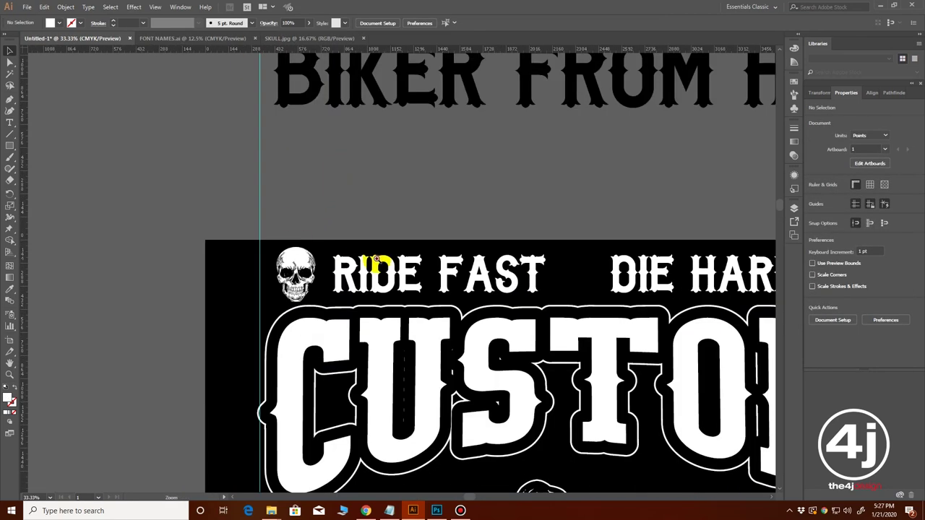
{"action": "left_click", "coordinate": [310, 296]}
{"action": "left_click", "coordinate": [355, 283]}
{"action": "left_click", "coordinate": [448, 246]}
{"action": "left_click", "coordinate": [452, 248]}
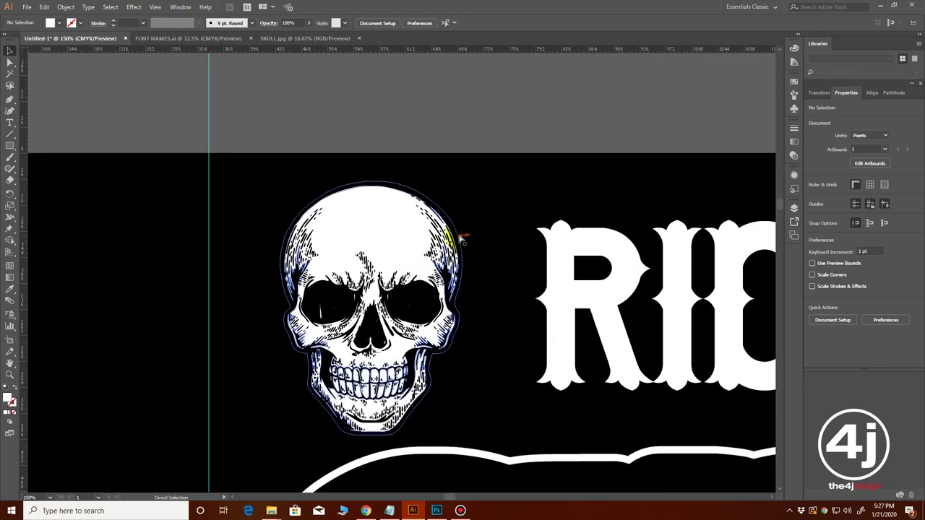
{"action": "left_click", "coordinate": [64, 7]}
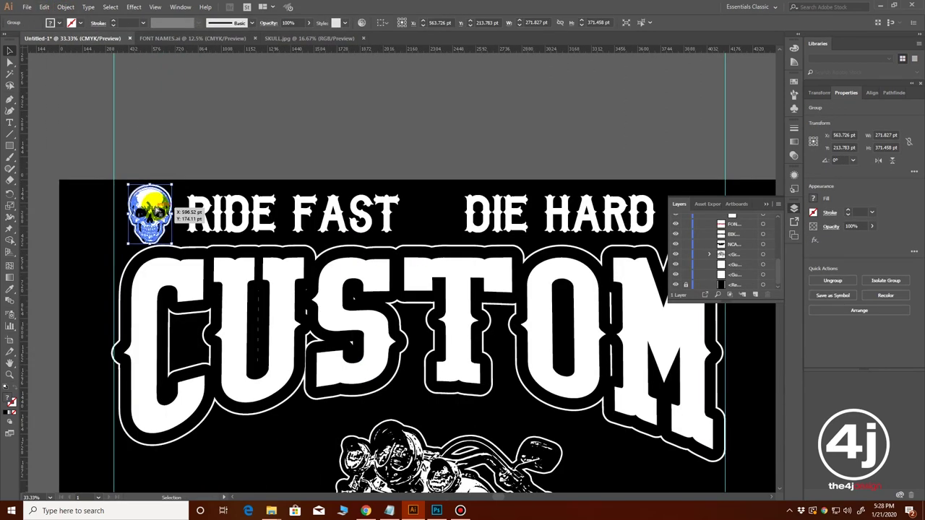
Step: Duplicate the outlined skull and align the copy after DIE HARD, level with the first skull
{"action": "key", "text": "ctrl+c"}
{"action": "key", "text": "ctrl+v"}
{"action": "left_click_drag", "start_coordinate": [419, 272], "coordinate": [604, 201]}
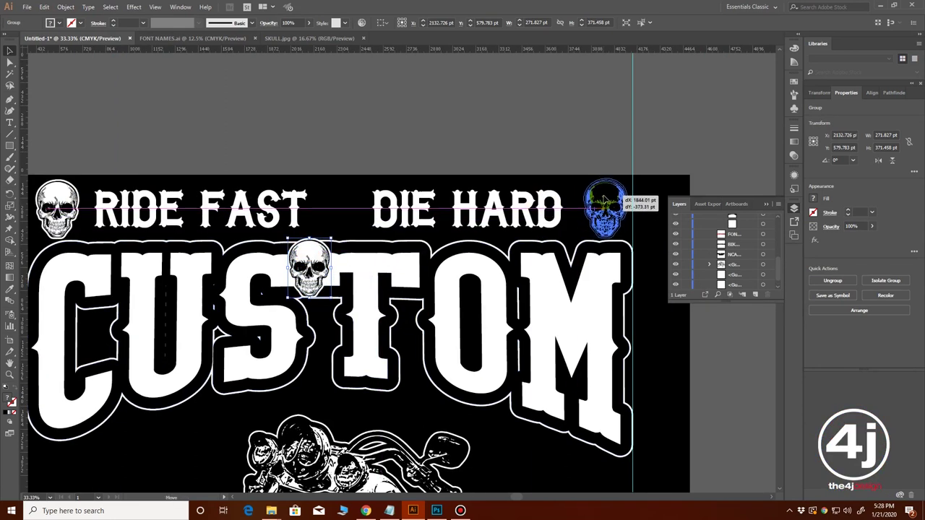
{"action": "left_click", "coordinate": [573, 288]}
{"action": "left_click_drag", "start_coordinate": [399, 288], "coordinate": [438, 279]}
{"action": "left_click", "coordinate": [490, 104]}
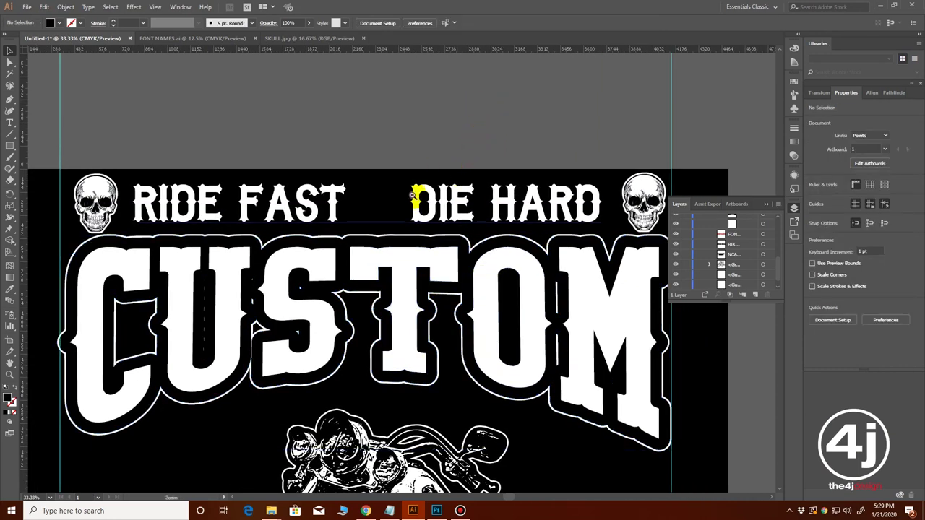
Step: Place the SYMBOL file as a linked image above the artboard, just outside the guide near BIKER FROM HELL
{"action": "left_click", "coordinate": [412, 195], "text": "alt"}
{"action": "left_click_drag", "start_coordinate": [376, 266], "coordinate": [366, 140]}
{"action": "left_click", "coordinate": [383, 240], "text": "alt"}
{"action": "left_click_drag", "start_coordinate": [358, 306], "coordinate": [358, 285]}
{"action": "scroll", "coordinate": [356, 284], "scroll_direction": "down", "scroll_amount": 1}
{"action": "scroll", "coordinate": [393, 257], "scroll_direction": "up", "scroll_amount": 1}
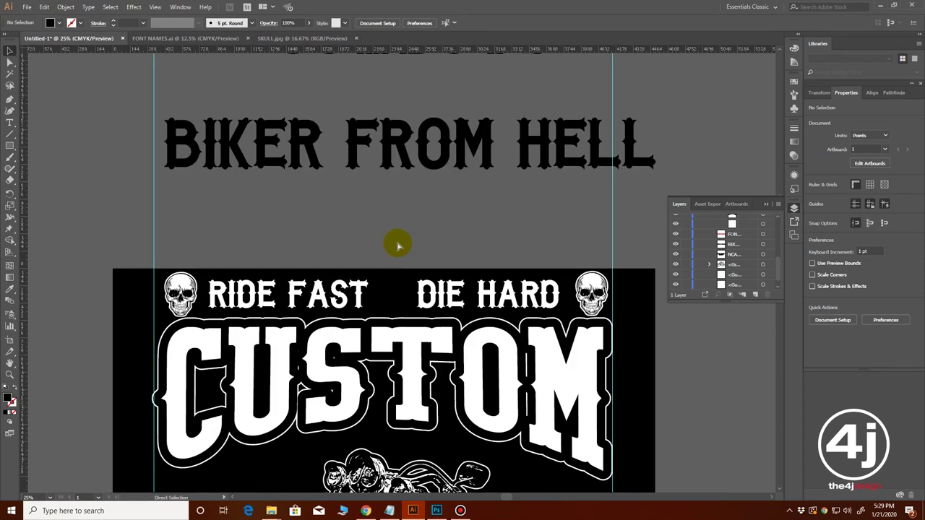
{"action": "key", "text": "ctrl+shift+p"}
{"action": "left_click", "coordinate": [200, 264]}
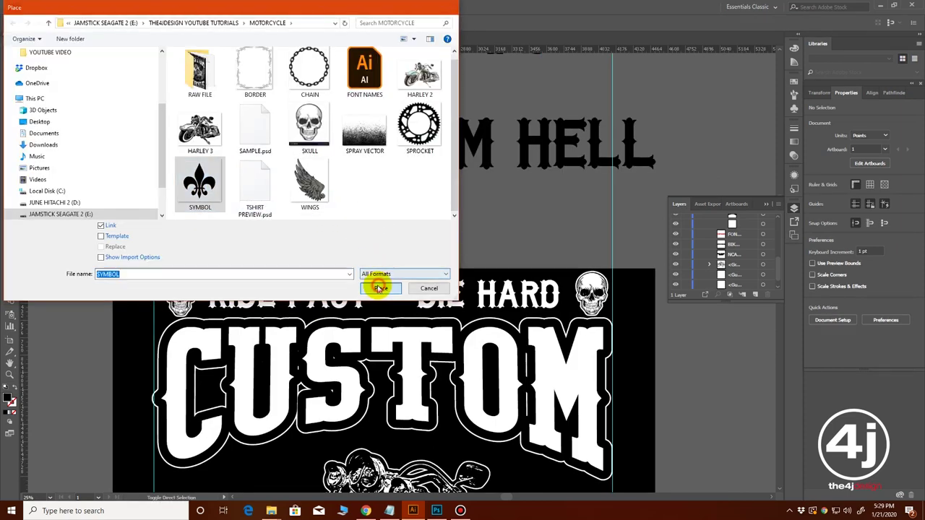
{"action": "left_click", "coordinate": [381, 284]}
{"action": "left_click", "coordinate": [78, 168]}
{"action": "left_click_drag", "start_coordinate": [109, 190], "coordinate": [178, 184]}
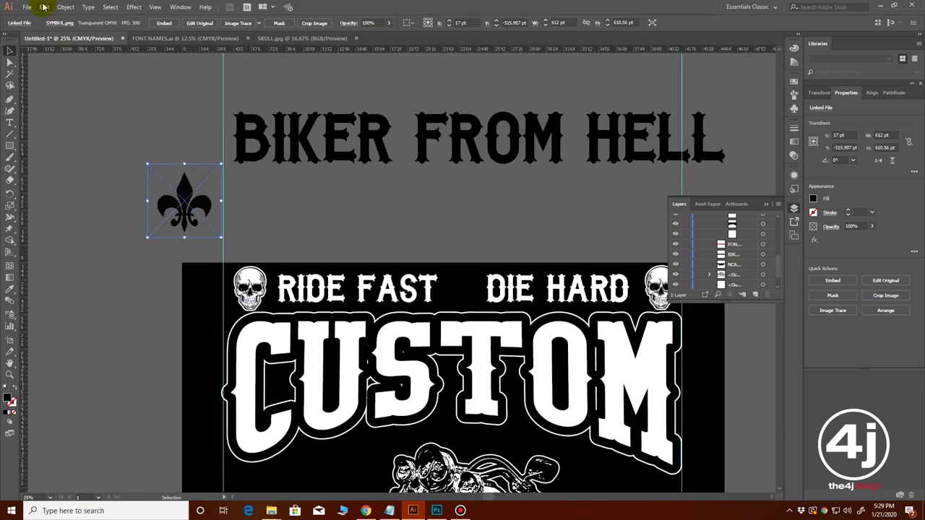
Step: Image Trace the fleur-de-lis in Black and White mode with the default preset and expand the tracing's object and fill
{"action": "left_click", "coordinate": [65, 8]}
{"action": "mouse_move", "coordinate": [181, 7]}
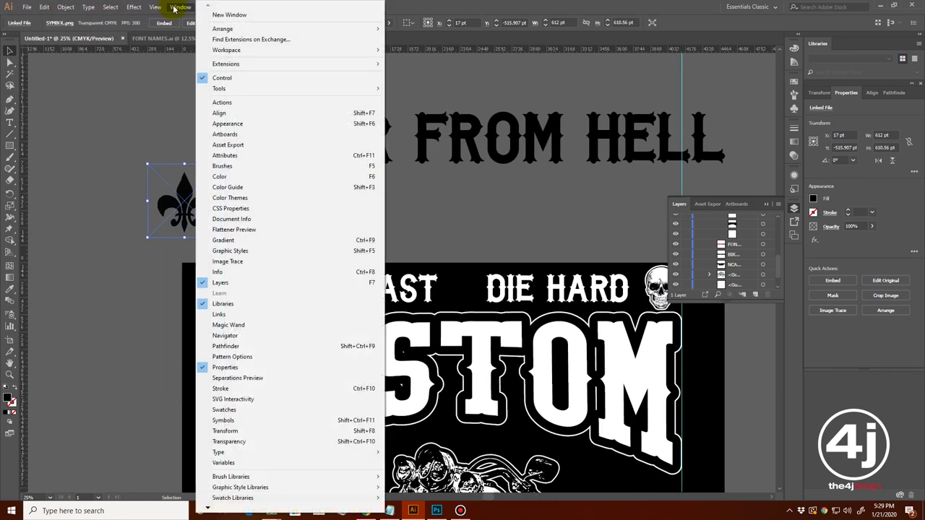
{"action": "left_click", "coordinate": [228, 263]}
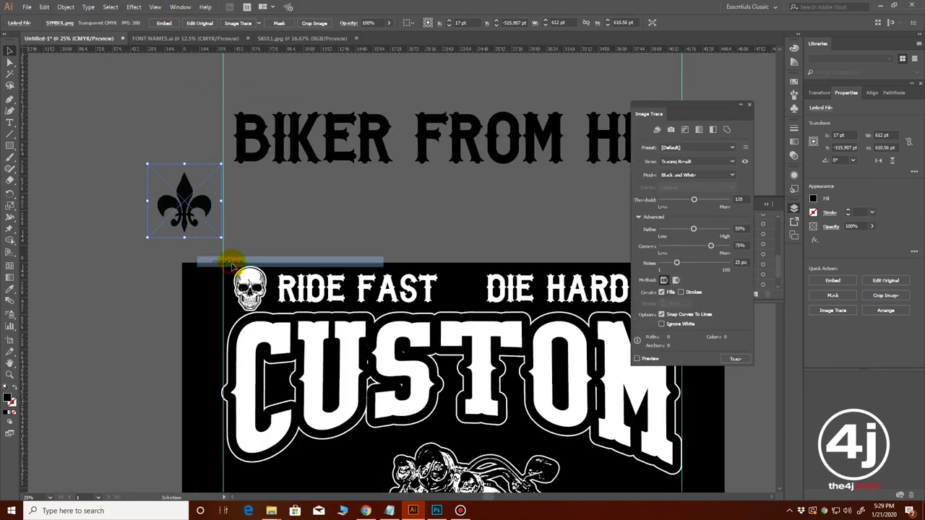
{"action": "left_click", "coordinate": [636, 358]}
{"action": "left_click", "coordinate": [518, 270]}
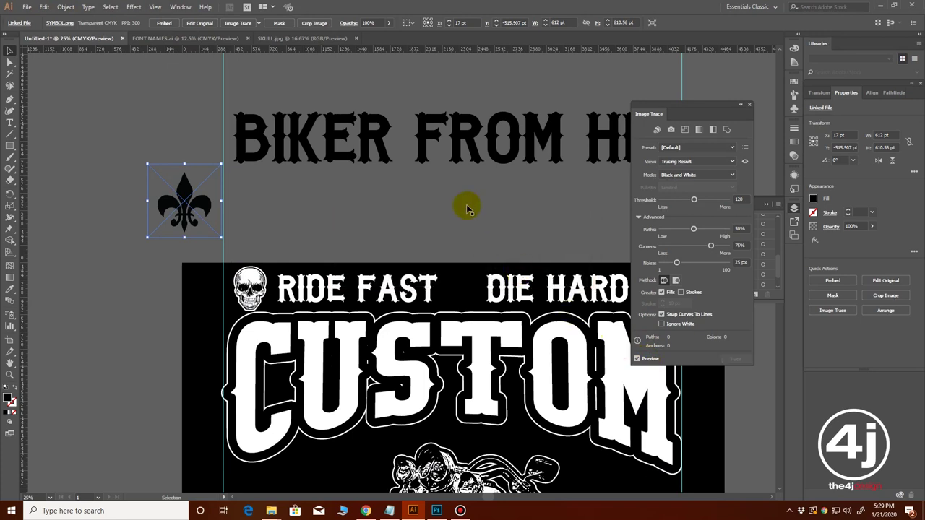
{"action": "left_click", "coordinate": [752, 107]}
{"action": "left_click", "coordinate": [65, 7]}
{"action": "left_click", "coordinate": [72, 105]}
{"action": "left_click", "coordinate": [440, 309]}
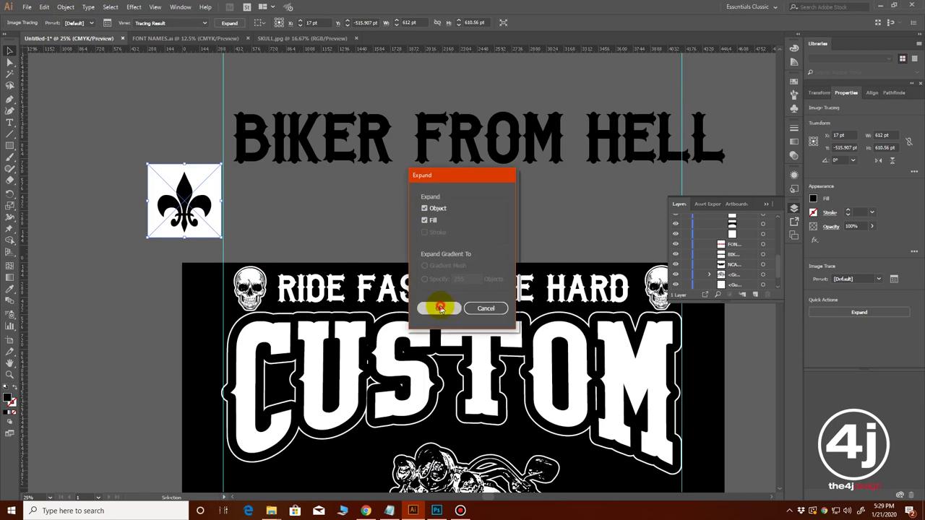
Step: Ungroup the traced fleur-de-lis and delete its white background
{"action": "key", "text": "ctrl+shift+g"}
{"action": "left_click", "coordinate": [258, 204]}
{"action": "left_click", "coordinate": [202, 179]}
{"action": "key", "text": "Delete"}
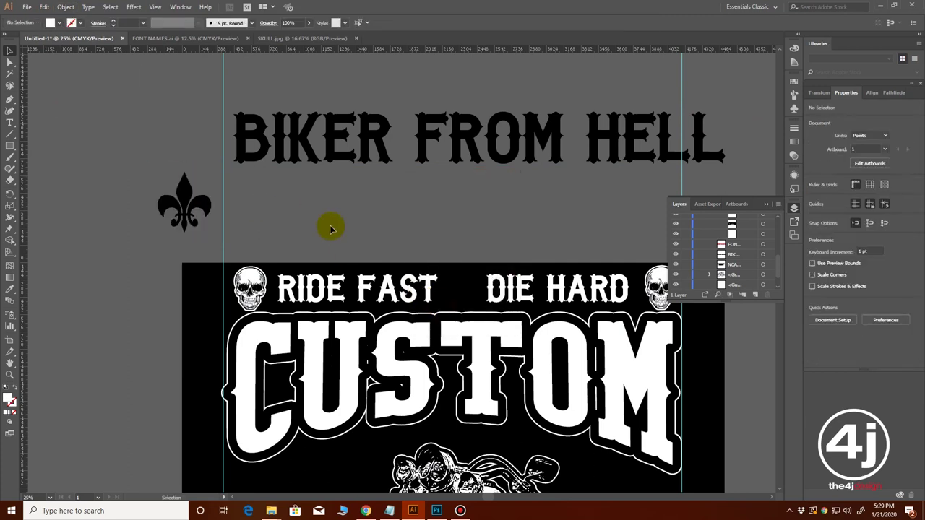
Step: Fill the fleur-de-lis white and place it between RIDE FAST and DIE HARD, scaled to about the tagline's height
{"action": "left_click_drag", "start_coordinate": [207, 240], "coordinate": [467, 332]}
{"action": "left_click", "coordinate": [52, 22]}
{"action": "left_click", "coordinate": [180, 199]}
{"action": "left_click", "coordinate": [471, 310], "text": "ctrl"}
{"action": "left_click", "coordinate": [431, 304], "text": "ctrl"}
{"action": "left_click_drag", "start_coordinate": [399, 213], "coordinate": [407, 241]}
{"action": "left_click", "coordinate": [432, 129]}
{"action": "left_click", "coordinate": [444, 151], "text": "ctrl+alt"}
{"action": "left_click", "coordinate": [444, 151], "text": "ctrl+alt"}
{"action": "left_click_drag", "start_coordinate": [409, 393], "coordinate": [460, 188]}
{"action": "left_click_drag", "start_coordinate": [450, 333], "coordinate": [469, 248]}
{"action": "left_click", "coordinate": [460, 260], "text": "ctrl+alt"}
{"action": "left_click_drag", "start_coordinate": [436, 297], "coordinate": [460, 248]}
{"action": "left_click", "coordinate": [502, 285], "text": "ctrl+alt"}
{"action": "left_click_drag", "start_coordinate": [507, 334], "coordinate": [534, 340]}
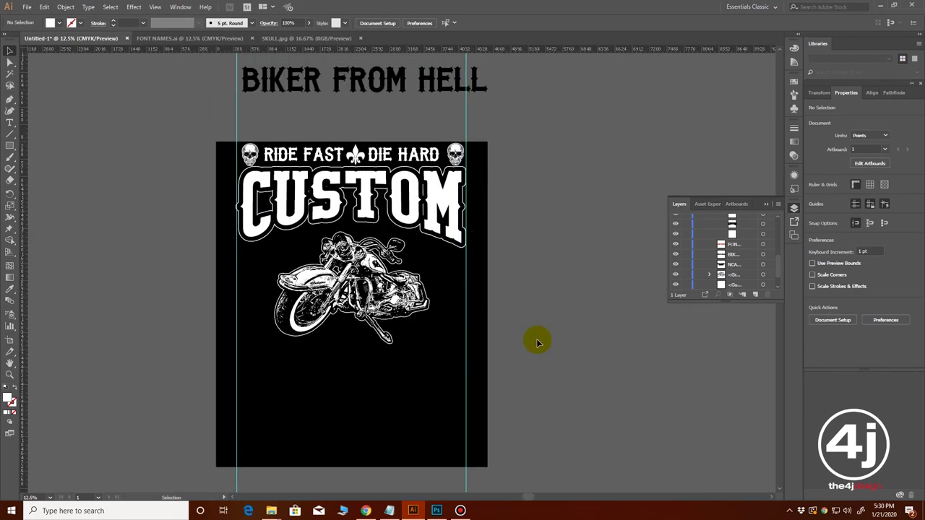
Step: Create the text MOTORCYCLES in the NCAA Wyoming Cowboys font on the canvas beside the artboard
{"action": "left_click_drag", "start_coordinate": [195, 215], "coordinate": [59, 263]}
{"action": "left_click", "coordinate": [333, 120]}
{"action": "key", "text": "ctrl+c"}
{"action": "key", "text": "ctrl+v"}
{"action": "left_click_drag", "start_coordinate": [175, 318], "coordinate": [175, 318]}
{"action": "left_click", "coordinate": [194, 307]}
{"action": "left_click_drag", "start_coordinate": [198, 298], "coordinate": [158, 132]}
{"action": "type", "text": "t"}
{"action": "type", "text": "MOTORCYCLES"}
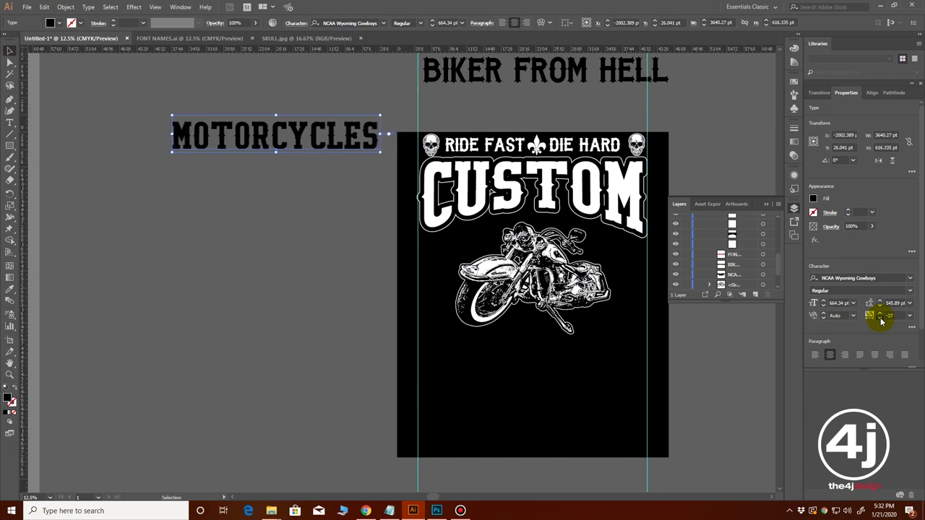
Step: Style MOTORCYCLES with -39 tracking and a white fill, and fit it between the guides below the motorcycle
{"action": "left_click", "coordinate": [881, 319]}
{"action": "left_click_drag", "start_coordinate": [302, 143], "coordinate": [334, 386]}
{"action": "left_click", "coordinate": [813, 197]}
{"action": "left_click", "coordinate": [715, 237]}
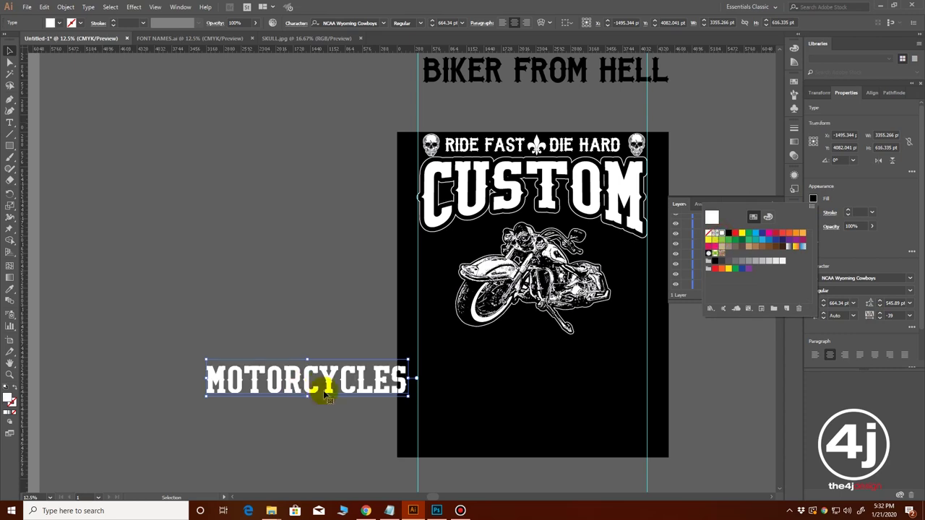
{"action": "key", "text": "Escape"}
{"action": "left_click_drag", "start_coordinate": [368, 395], "coordinate": [648, 407]}
{"action": "left_click_drag", "start_coordinate": [422, 364], "coordinate": [420, 365]}
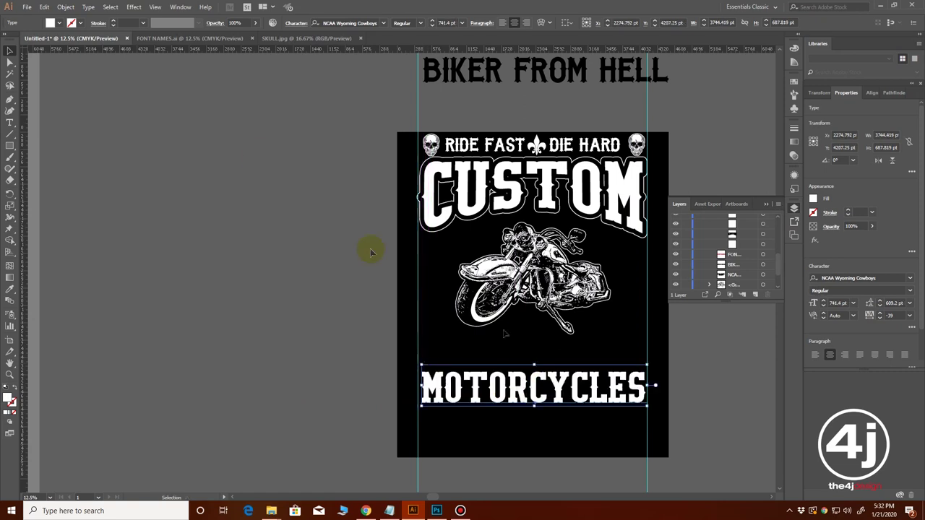
Step: Warp MOTORCYCLES with the horizontal Arc Upper style at a bend of -12%
{"action": "left_click", "coordinate": [134, 7]}
{"action": "mouse_move", "coordinate": [181, 131]}
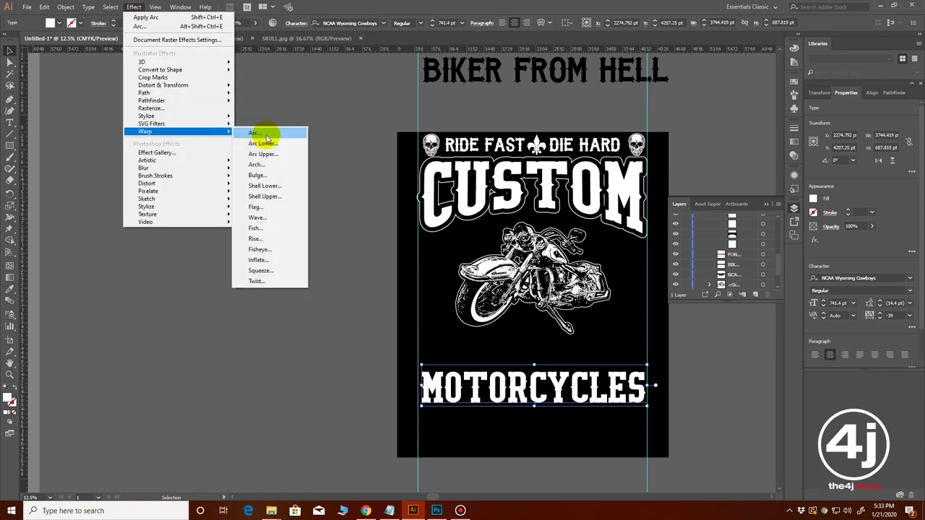
{"action": "left_click", "coordinate": [264, 136]}
{"action": "left_click", "coordinate": [213, 159]}
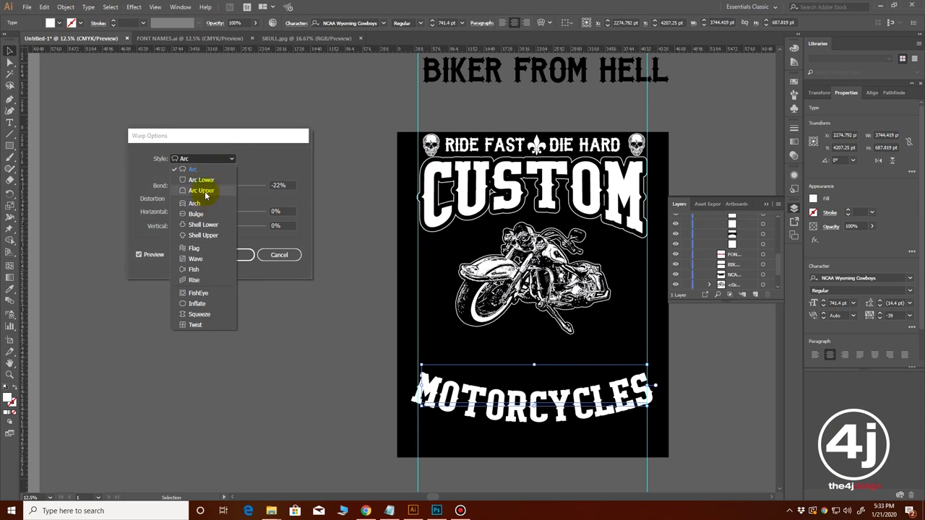
{"action": "left_click", "coordinate": [202, 191]}
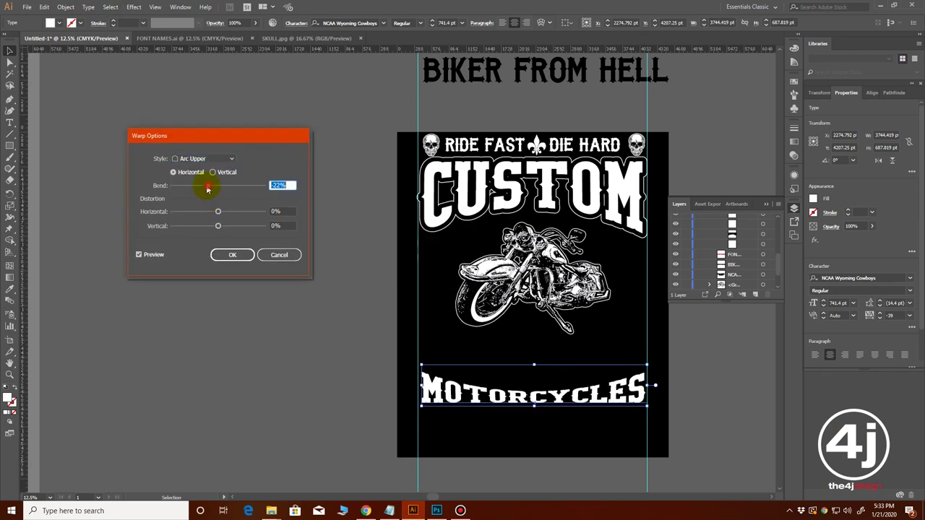
{"action": "mouse_move", "coordinate": [200, 188]}
{"action": "left_mouse_down"}
{"action": "mouse_move", "coordinate": [192, 185]}
{"action": "mouse_move", "coordinate": [221, 190]}
{"action": "mouse_move", "coordinate": [223, 182]}
{"action": "mouse_move", "coordinate": [213, 189]}
{"action": "left_mouse_up"}
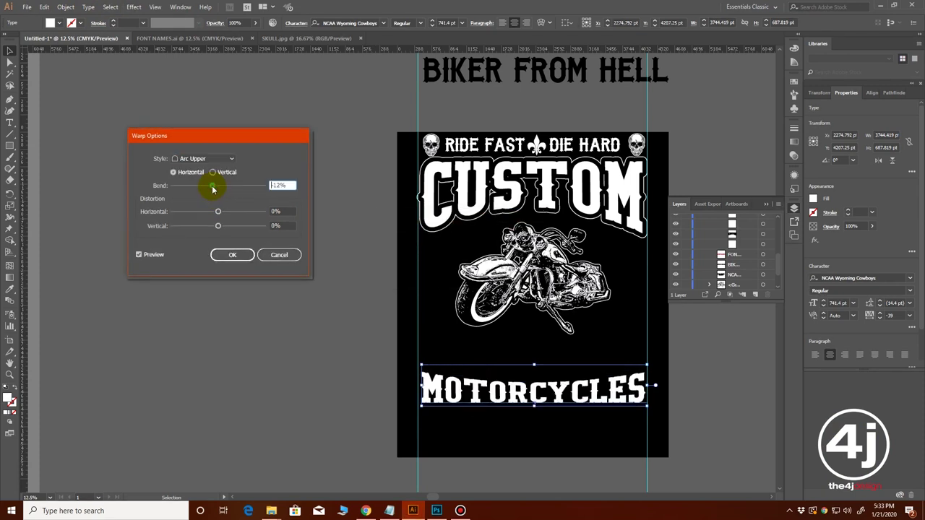
{"action": "left_click", "coordinate": [235, 255]}
Step: Expand the warped MOTORCYCLES lettering, stretch it to about 1113 pt tall, and position it just below the motorcycle
{"action": "left_click", "coordinate": [63, 7]}
{"action": "left_click", "coordinate": [101, 117]}
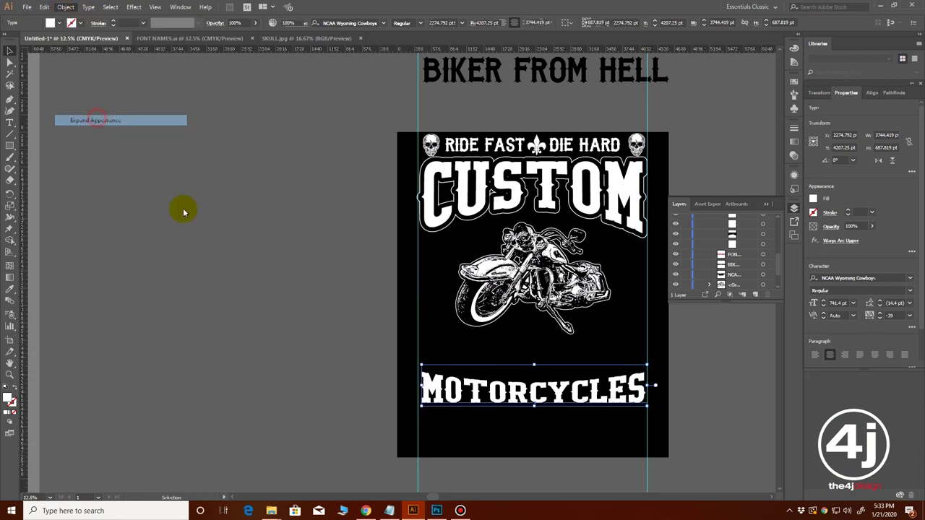
{"action": "left_click_drag", "start_coordinate": [534, 371], "coordinate": [535, 341]}
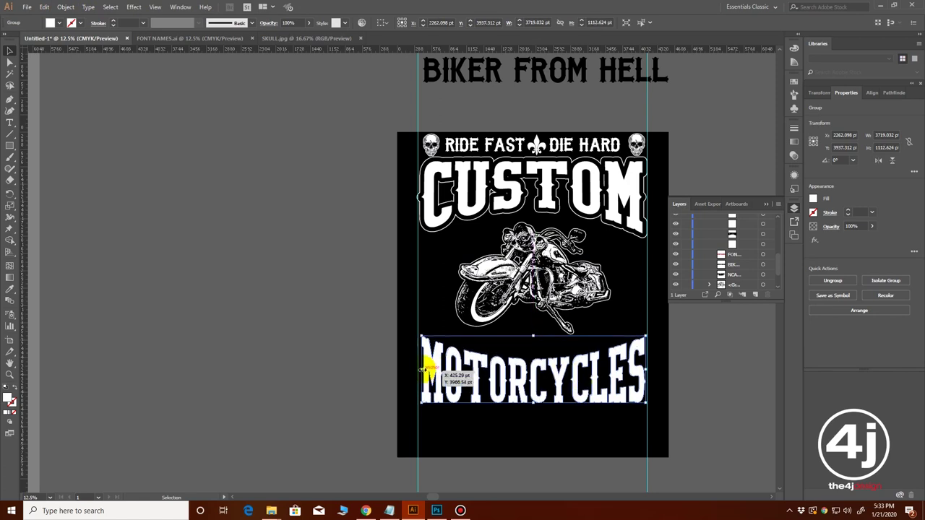
{"action": "left_click_drag", "start_coordinate": [422, 370], "coordinate": [421, 370]}
{"action": "left_click_drag", "start_coordinate": [563, 388], "coordinate": [563, 381]}
{"action": "left_click", "coordinate": [698, 396]}
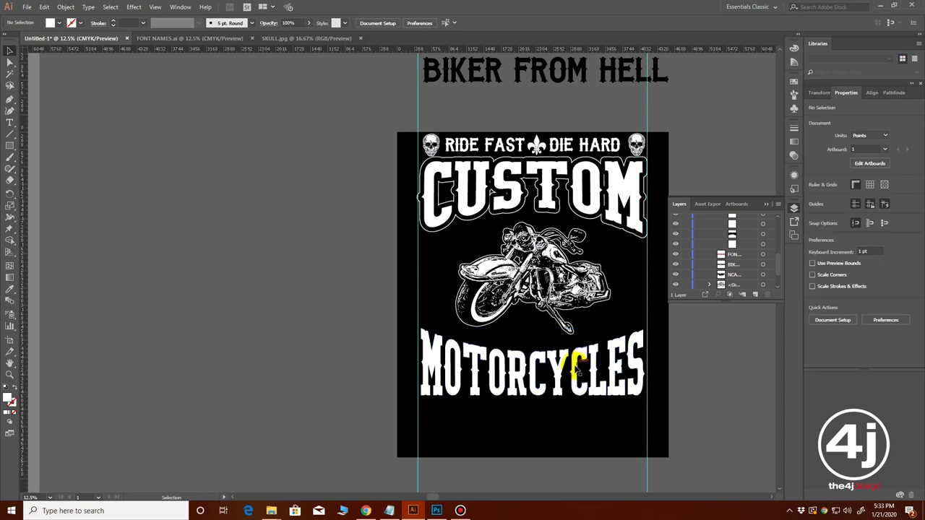
Step: Offset the MOTORCYCLES letter paths by 60 pt with round joins and unite the resulting outlines into one shape
{"action": "left_click", "coordinate": [566, 358], "text": "ctrl"}
{"action": "left_click_drag", "start_coordinate": [455, 331], "coordinate": [551, 435]}
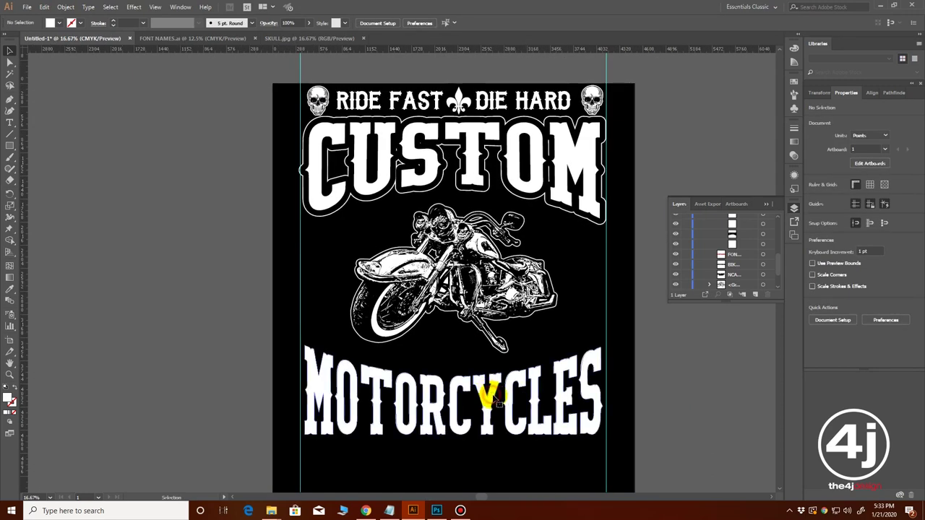
{"action": "left_click", "coordinate": [487, 394]}
{"action": "left_click", "coordinate": [66, 6]}
{"action": "mouse_move", "coordinate": [115, 226]}
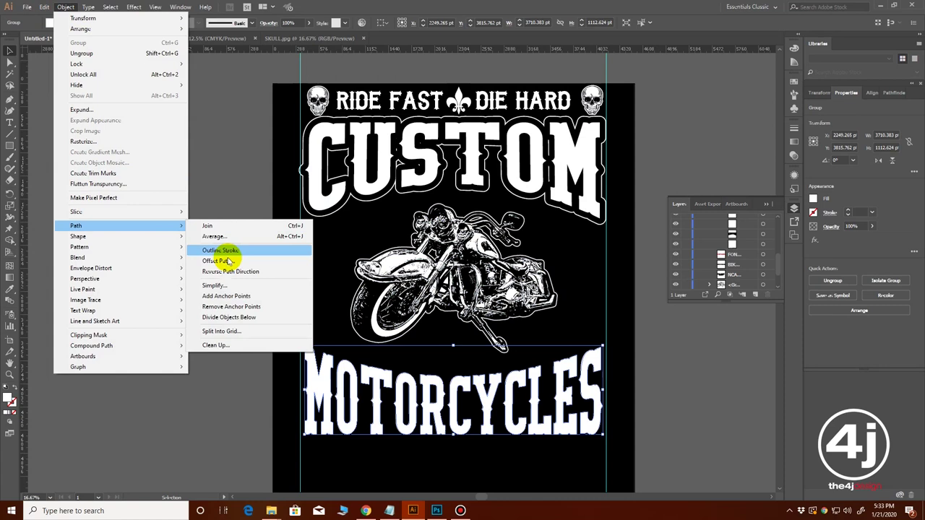
{"action": "left_click", "coordinate": [226, 261]}
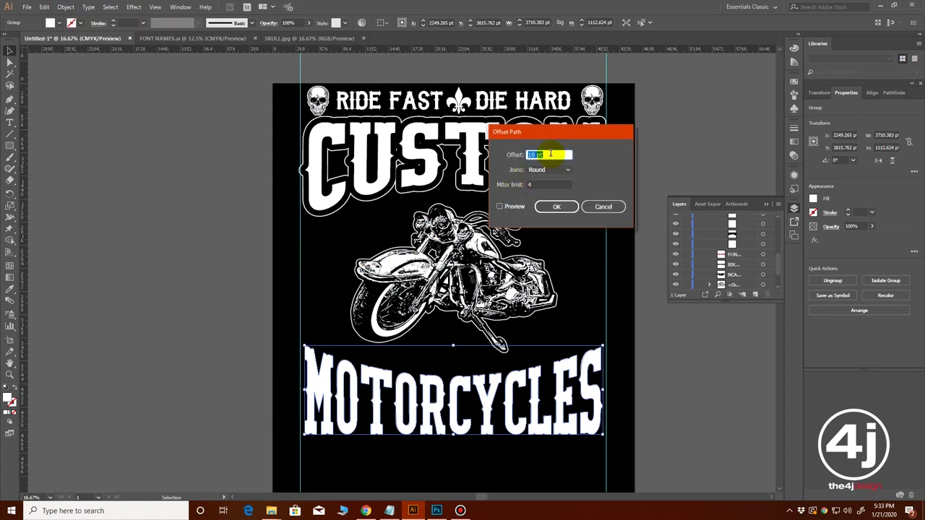
{"action": "left_click", "coordinate": [500, 208]}
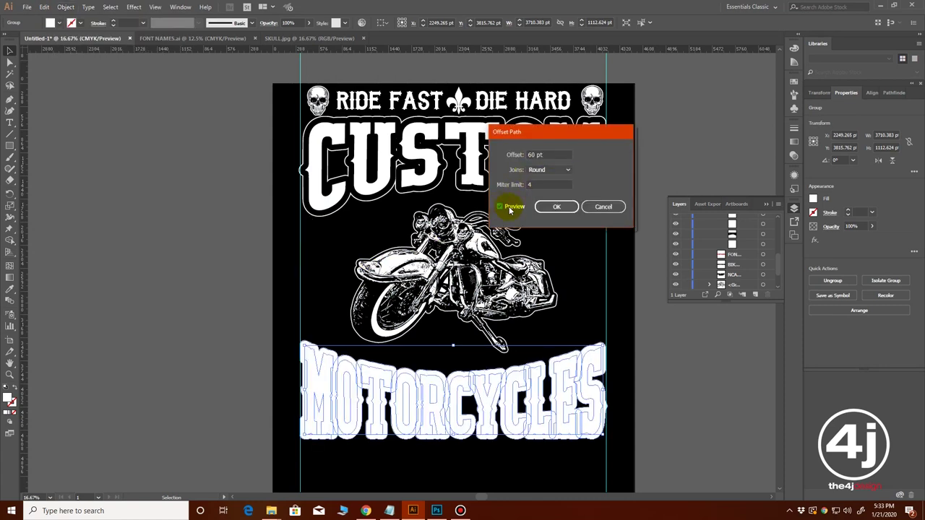
{"action": "left_click", "coordinate": [557, 208]}
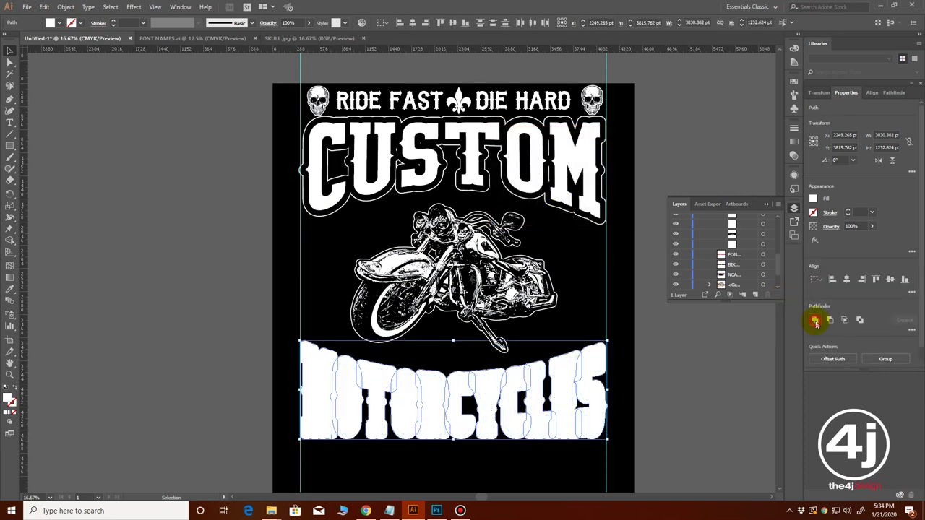
Step: Fill the united MOTORCYCLES contour black and move it behind the white letters in the layer stack
{"action": "left_click", "coordinate": [814, 200]}
{"action": "left_click", "coordinate": [729, 234]}
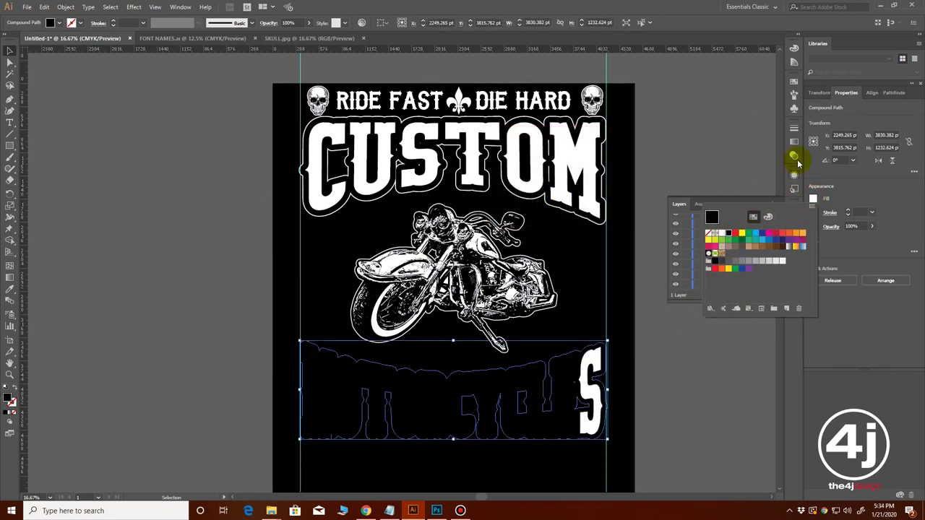
{"action": "left_click", "coordinate": [758, 198]}
{"action": "scroll", "coordinate": [756, 246], "scroll_direction": "up", "scroll_amount": 3}
{"action": "scroll", "coordinate": [745, 242], "scroll_direction": "up", "scroll_amount": 2}
{"action": "left_click", "coordinate": [709, 229]}
{"action": "mouse_move", "coordinate": [744, 250]}
{"action": "left_mouse_down"}
{"action": "mouse_move", "coordinate": [748, 295]}
{"action": "mouse_move", "coordinate": [749, 263]}
{"action": "left_mouse_up"}
{"action": "left_click", "coordinate": [654, 389]}
Step: Offset the paths of the MOTORCYCLES group by 10 pt with round joins
{"action": "left_click", "coordinate": [551, 381], "text": "ctrl"}
{"action": "left_click_drag", "start_coordinate": [540, 395], "coordinate": [639, 483]}
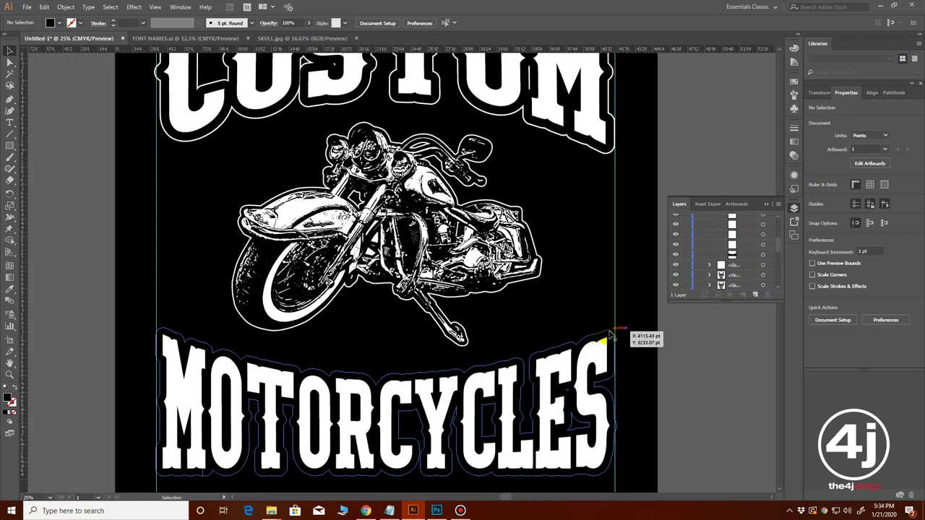
{"action": "left_click", "coordinate": [604, 339]}
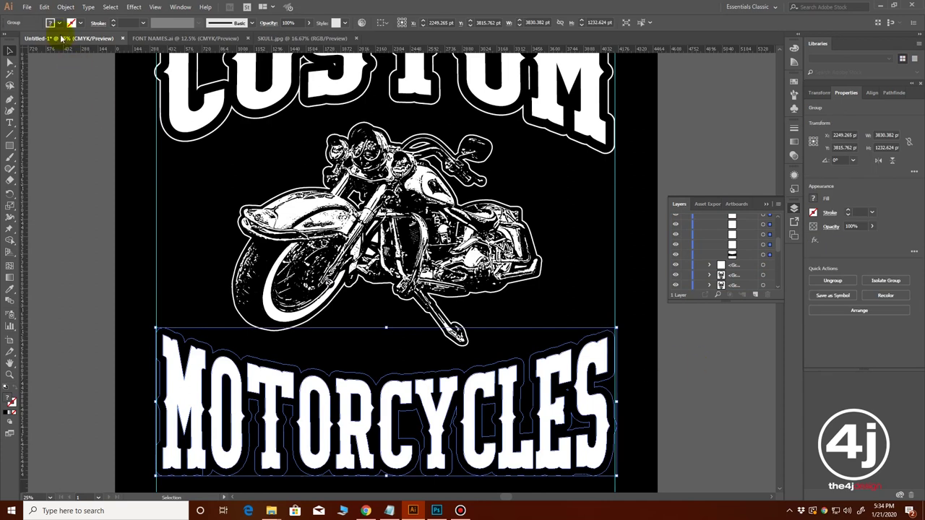
{"action": "left_click", "coordinate": [65, 7]}
{"action": "mouse_move", "coordinate": [91, 223]}
{"action": "left_click", "coordinate": [221, 262]}
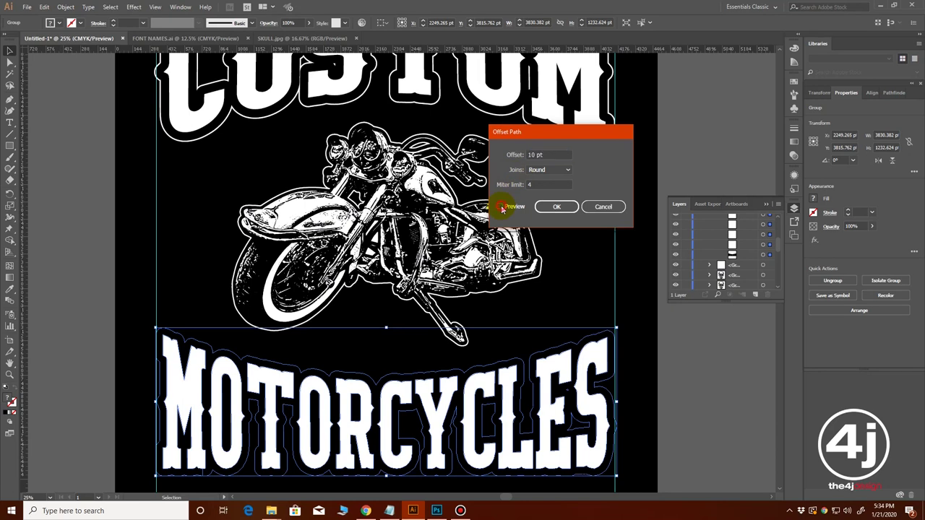
{"action": "left_click", "coordinate": [501, 207]}
{"action": "left_click", "coordinate": [554, 207]}
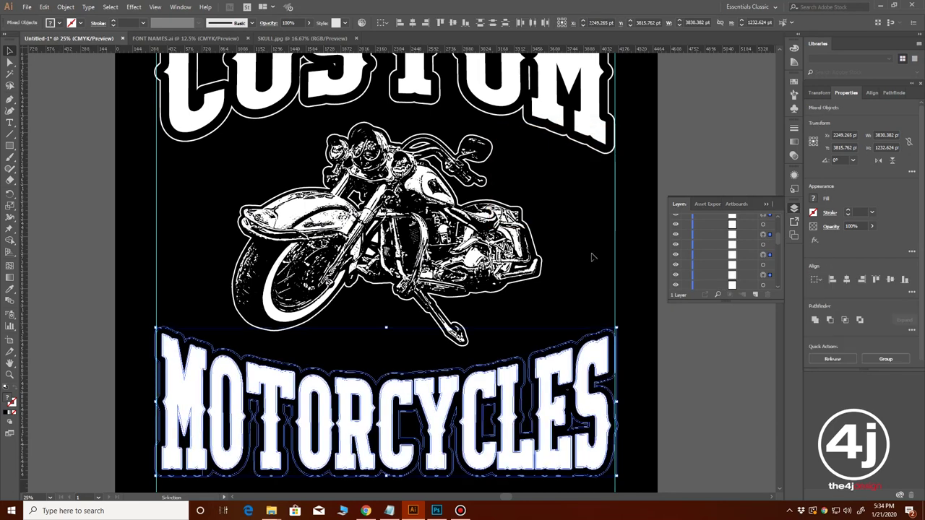
Step: Fill the new MOTORCYCLES offset white, group the lettering with its outlines, and narrow it to fit between the guides
{"action": "left_click", "coordinate": [813, 200]}
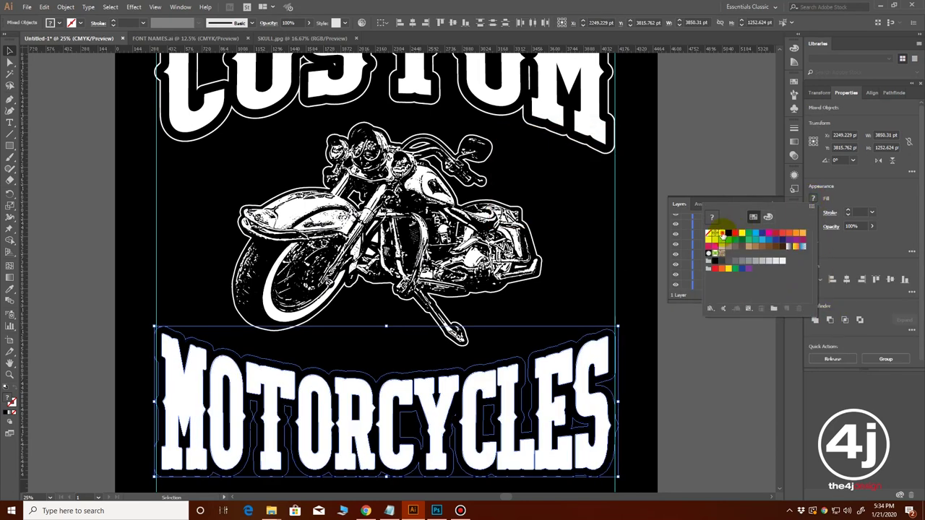
{"action": "left_click", "coordinate": [725, 224]}
{"action": "key", "text": "ctrl+g"}
{"action": "left_click_drag", "start_coordinate": [616, 402], "coordinate": [611, 403]}
{"action": "left_click_drag", "start_coordinate": [156, 399], "coordinate": [159, 402]}
{"action": "left_click", "coordinate": [662, 400]}
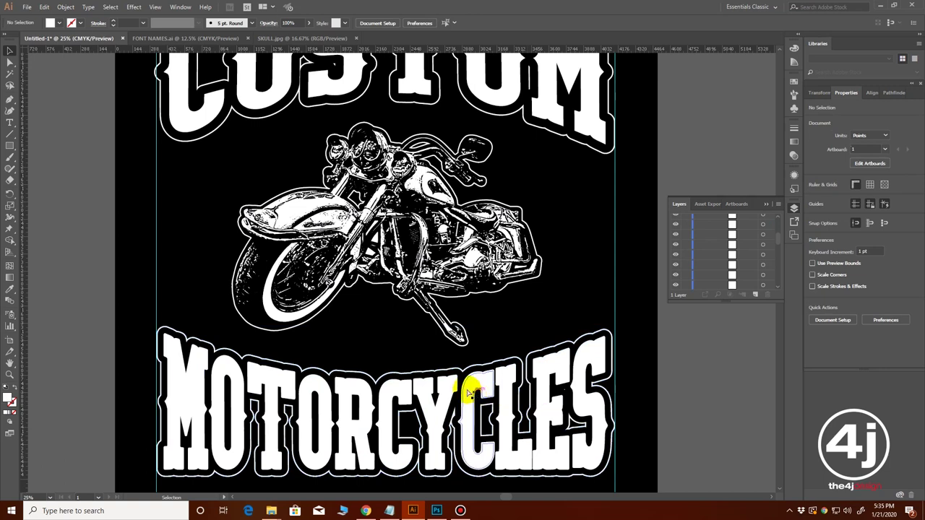
Step: Move the outlined MOTORCYCLES lettering lower on the artboard to leave more room beneath the motorcycle
{"action": "scroll", "coordinate": [467, 391], "scroll_direction": "down", "scroll_amount": 1}
{"action": "left_click_drag", "start_coordinate": [414, 322], "coordinate": [447, 430]}
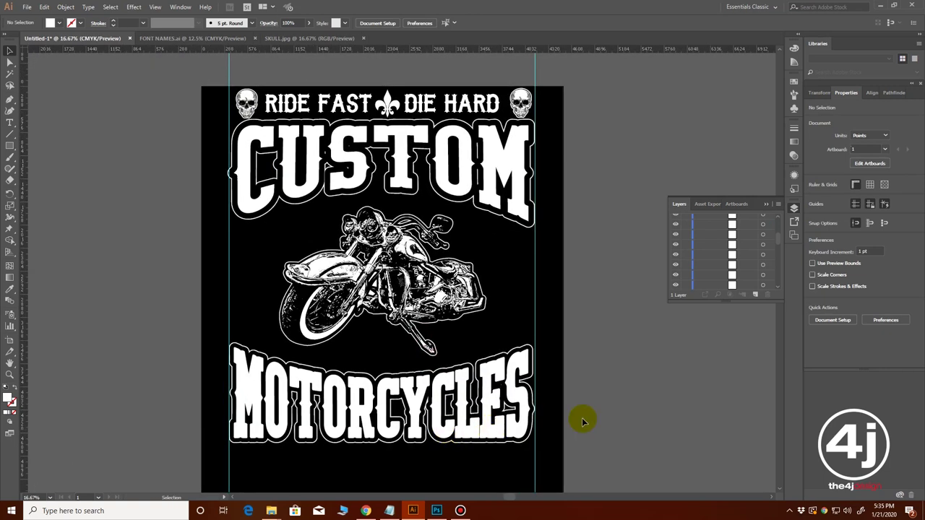
{"action": "scroll", "coordinate": [376, 377], "scroll_direction": "down", "scroll_amount": 1}
{"action": "left_click_drag", "start_coordinate": [477, 312], "coordinate": [465, 402]}
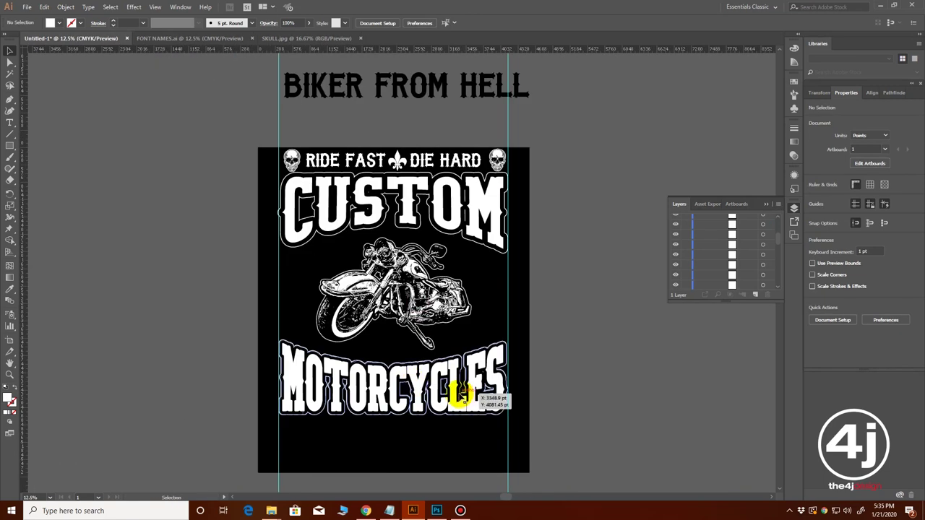
{"action": "left_click_drag", "start_coordinate": [401, 425], "coordinate": [520, 423]}
{"action": "left_click", "coordinate": [573, 351]}
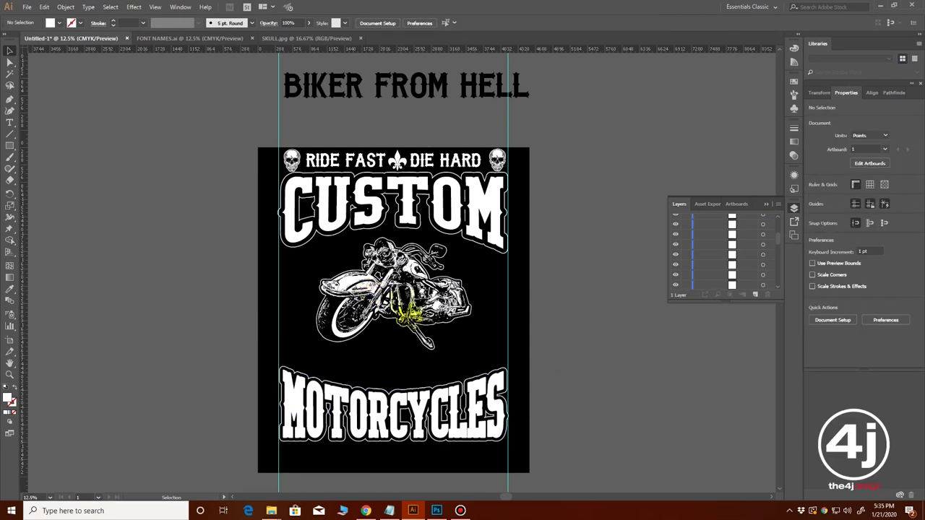
Step: Enlarge the motorcycle to about 3128 by 2263 pt and center it between CUSTOM and MOTORCYCLES
{"action": "left_click", "coordinate": [384, 283]}
{"action": "left_click_drag", "start_coordinate": [470, 350], "coordinate": [505, 376]}
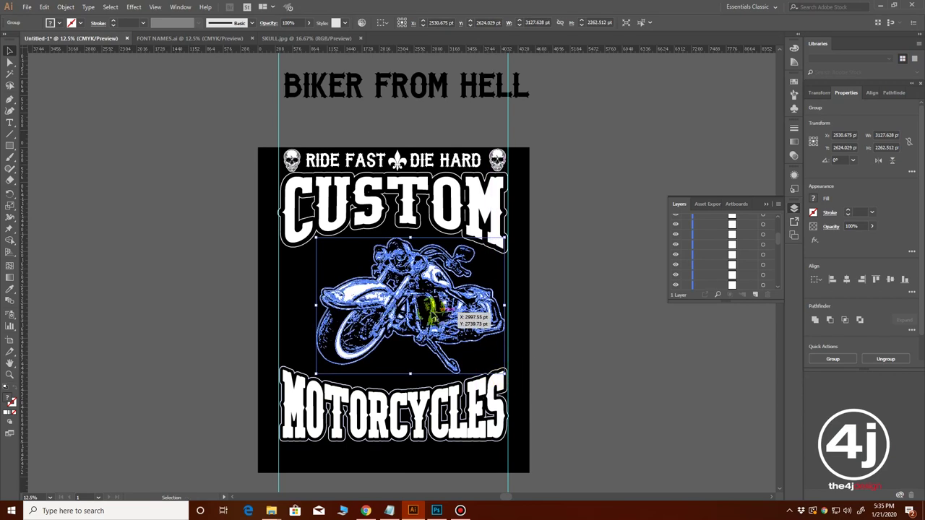
{"action": "left_click_drag", "start_coordinate": [434, 312], "coordinate": [414, 316]}
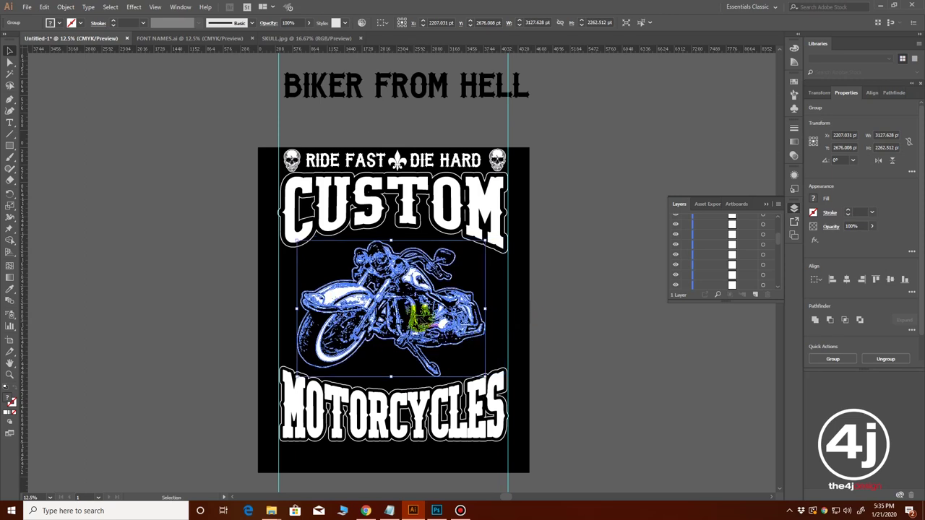
{"action": "left_click_drag", "start_coordinate": [415, 278], "coordinate": [418, 277]}
{"action": "left_click", "coordinate": [581, 327]}
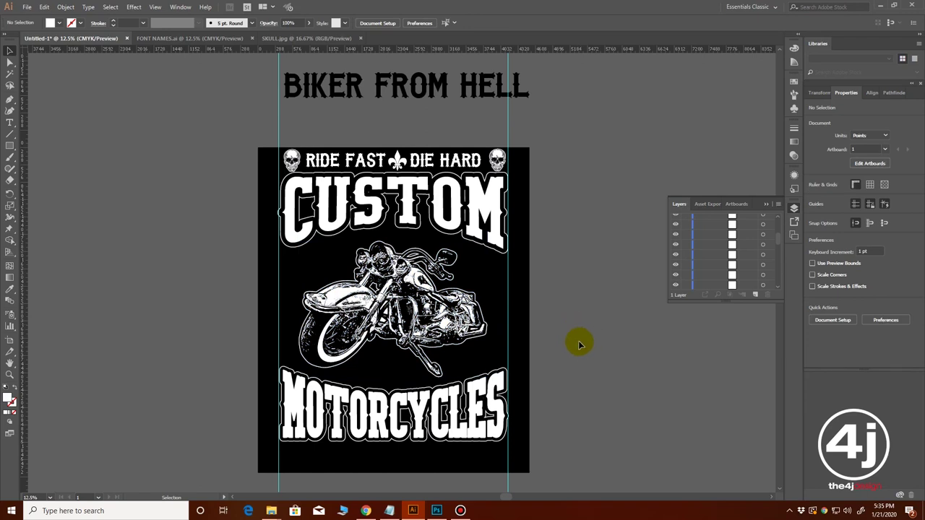
Step: Duplicate the RIDE FAST DIE HARD tagline text and place the copy directly beneath the MOTORCYCLES lettering
{"action": "left_click_drag", "start_coordinate": [524, 369], "coordinate": [534, 337]}
{"action": "left_click", "coordinate": [381, 129]}
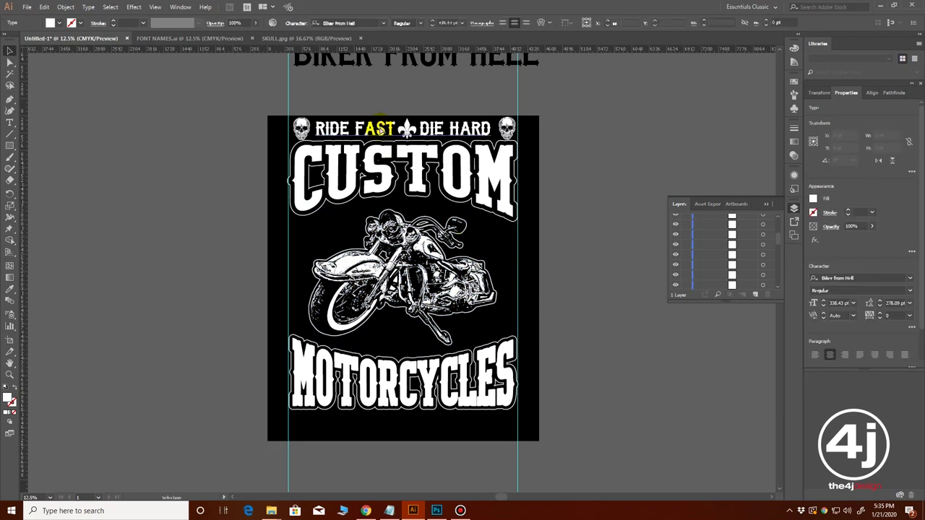
{"action": "left_click_drag", "start_coordinate": [425, 274], "coordinate": [424, 425]}
Step: Expand the original RIDE FAST DIE HARD text above CUSTOM, with both object and fill included
{"action": "left_click", "coordinate": [390, 129]}
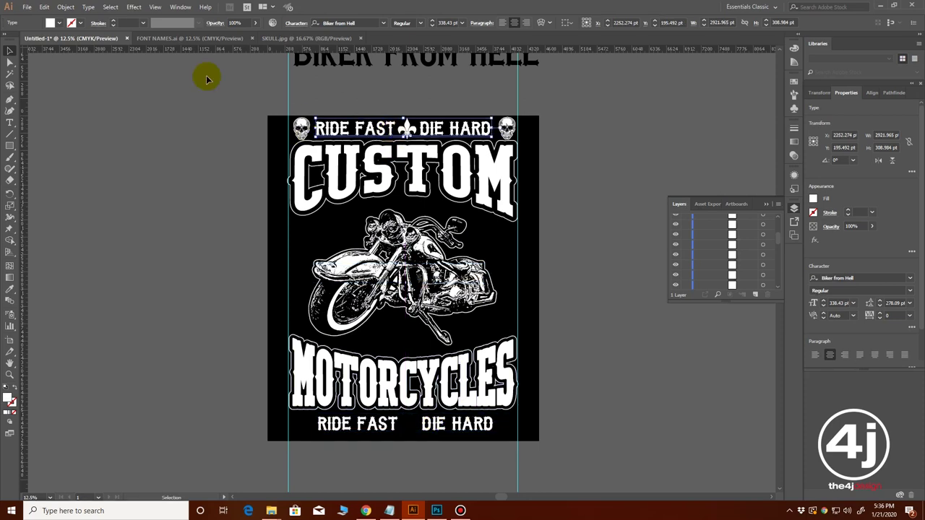
{"action": "left_click", "coordinate": [64, 9]}
{"action": "left_click", "coordinate": [83, 109]}
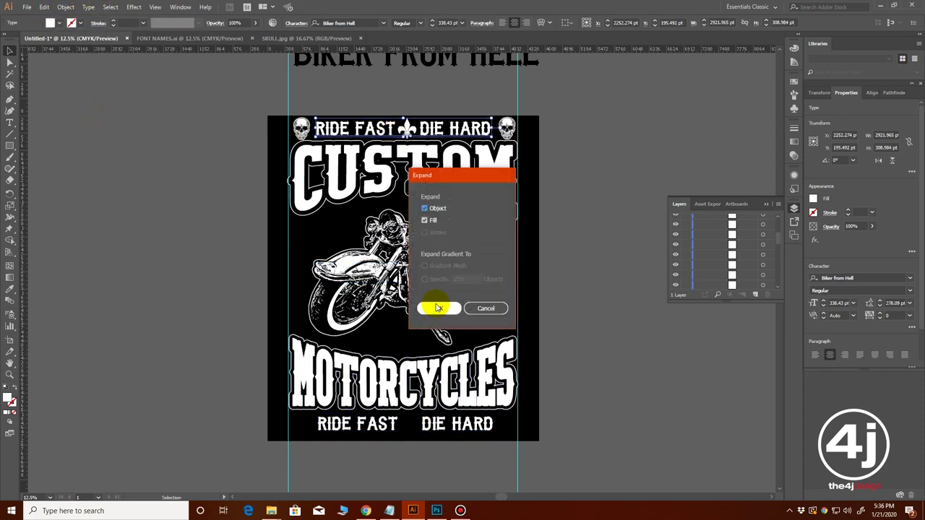
{"action": "left_click", "coordinate": [435, 306]}
{"action": "left_click", "coordinate": [615, 335]}
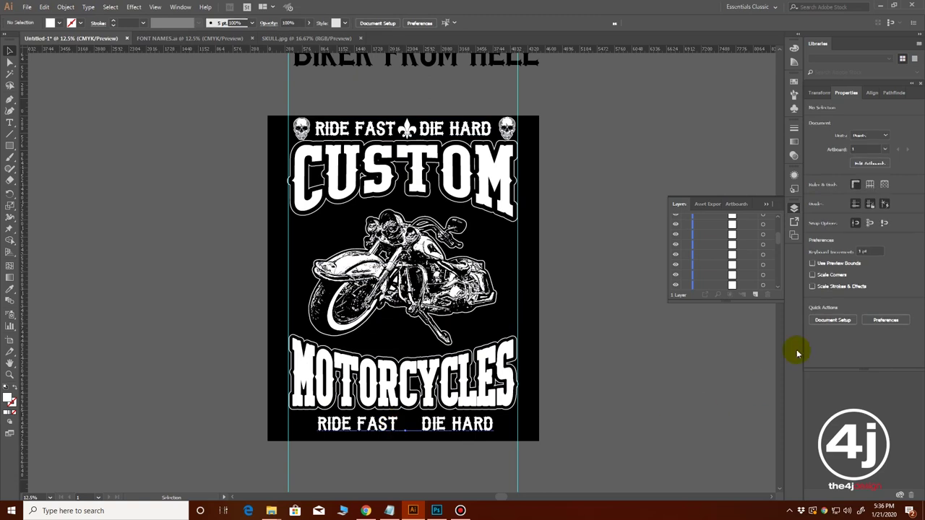
Step: Replace the text of the duplicated tagline beneath MOTORCYCLES with CLASSIC LEGEND
{"action": "left_click", "coordinate": [469, 420]}
{"action": "left_click", "coordinate": [323, 425]}
{"action": "left_click_drag", "start_coordinate": [318, 423], "coordinate": [511, 424]}
{"action": "type", "text": "CLASS"}
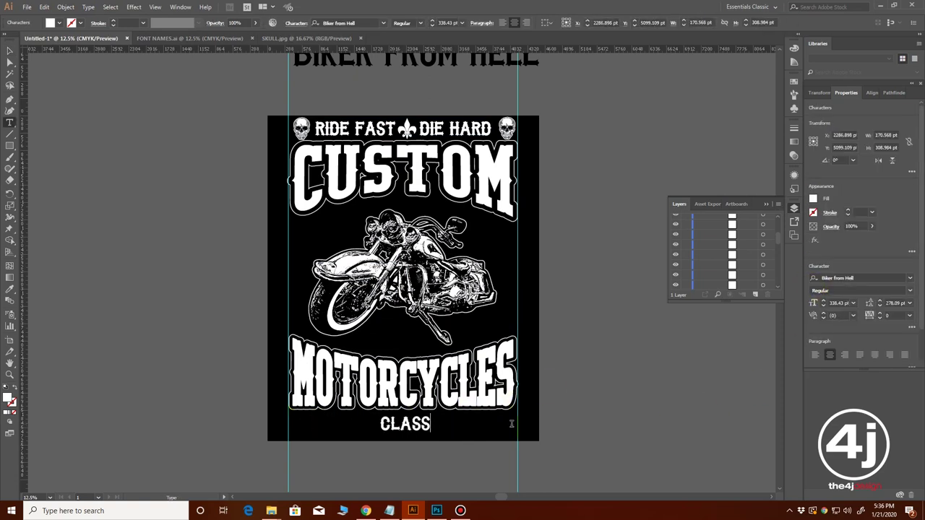
{"action": "type", "text": "IC LEGEND"}
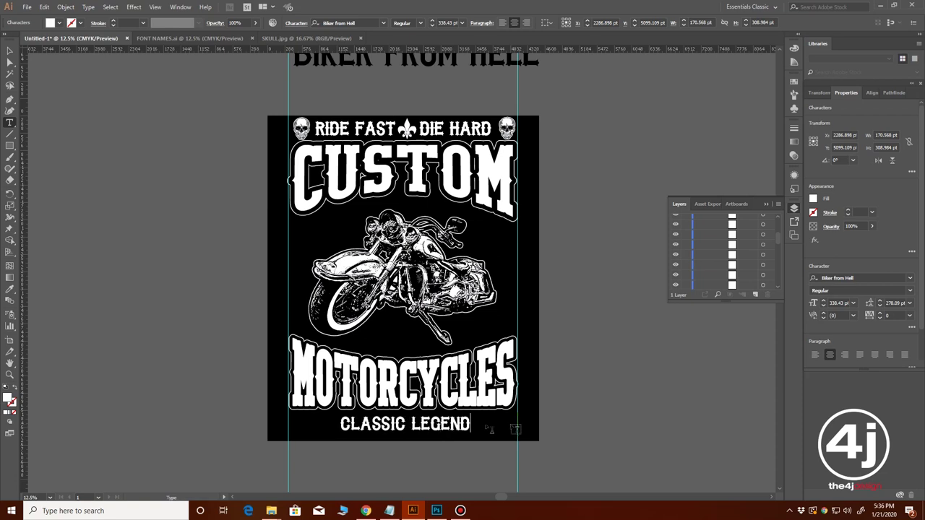
{"action": "key", "text": "Escape"}
Step: Enlarge the CLASSIC LEGEND text to about 475 pt and center it beneath MOTORCYCLES
{"action": "left_click_drag", "start_coordinate": [472, 433], "coordinate": [437, 428]}
{"action": "left_click_drag", "start_coordinate": [507, 439], "coordinate": [494, 438]}
{"action": "left_click_drag", "start_coordinate": [414, 428], "coordinate": [421, 432]}
{"action": "left_click", "coordinate": [438, 467]}
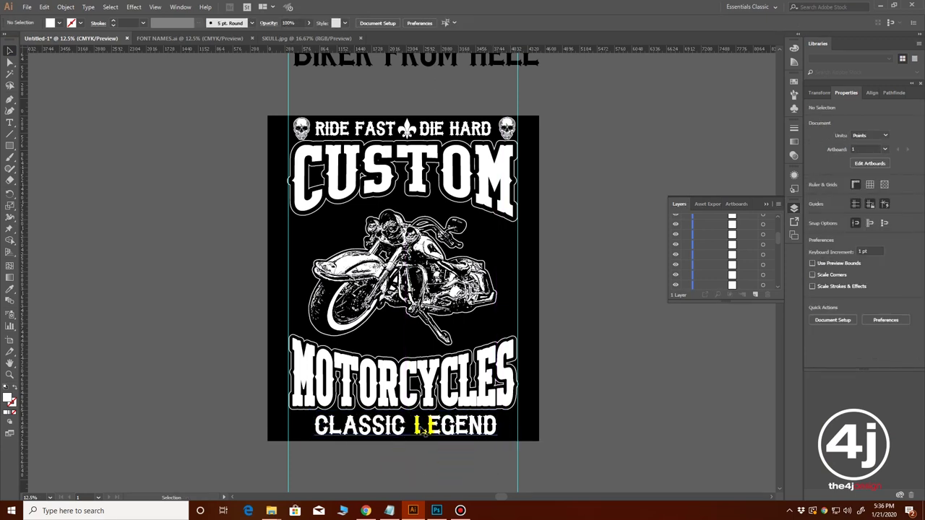
{"action": "left_click_drag", "start_coordinate": [424, 427], "coordinate": [422, 426]}
{"action": "left_click", "coordinate": [412, 466]}
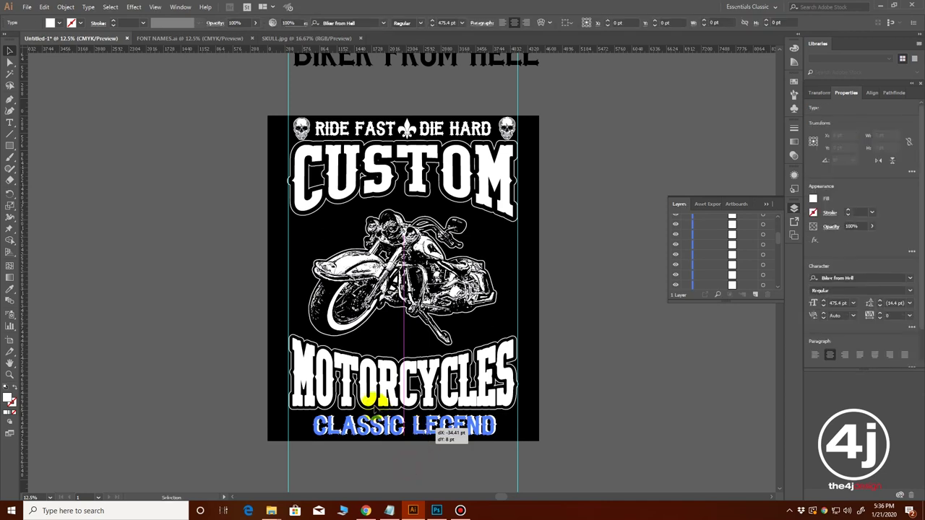
Step: Copy the skull before RIDE FAST and place the duplicate just before CLASSIC LEGEND, vertically in line with the text
{"action": "left_click", "coordinate": [301, 127]}
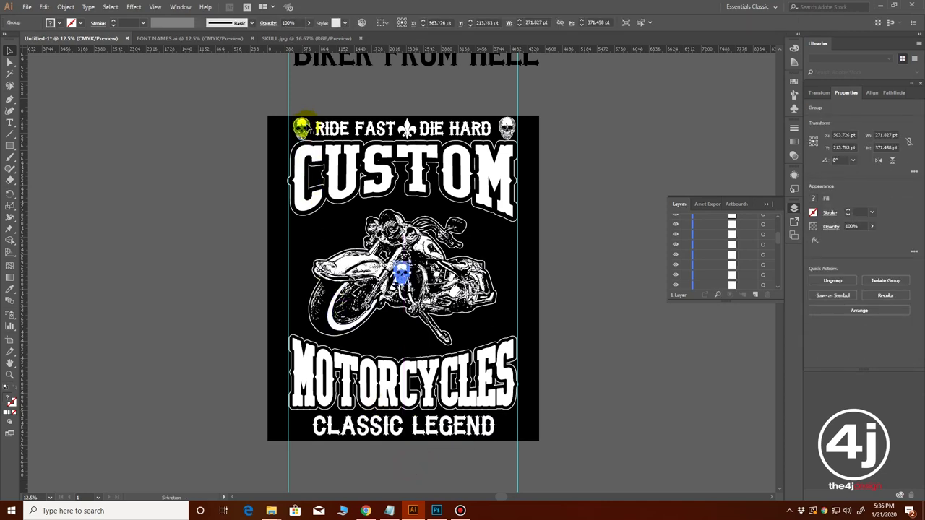
{"action": "left_click_drag", "start_coordinate": [403, 311], "coordinate": [302, 425]}
{"action": "left_click", "coordinate": [367, 413], "text": "ctrl"}
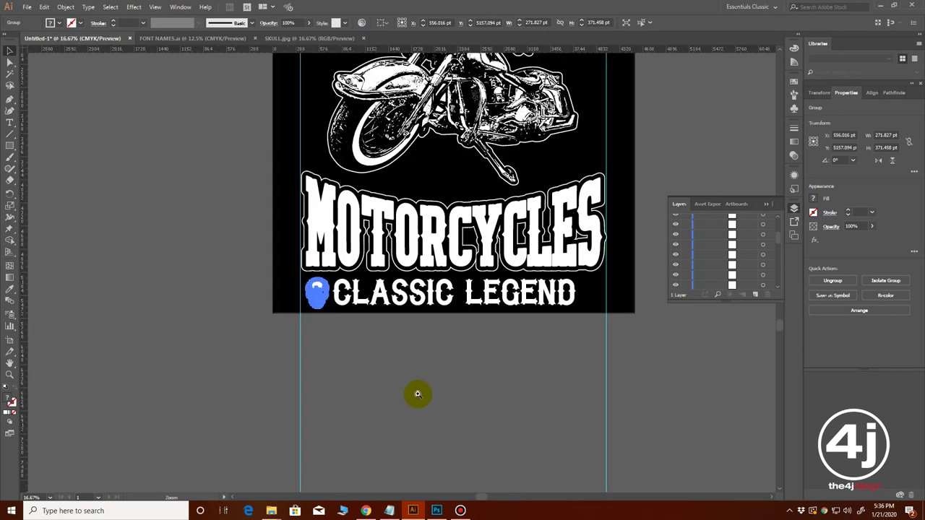
{"action": "left_click", "coordinate": [420, 389], "text": "ctrl"}
{"action": "left_click_drag", "start_coordinate": [442, 334], "coordinate": [424, 401]}
{"action": "left_click_drag", "start_coordinate": [228, 230], "coordinate": [230, 227]}
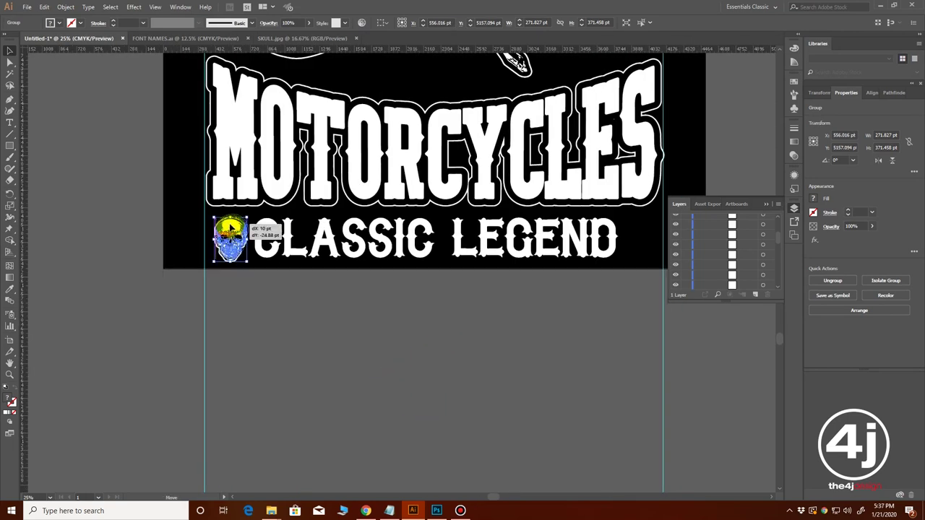
{"action": "left_click_drag", "start_coordinate": [412, 320], "coordinate": [361, 331]}
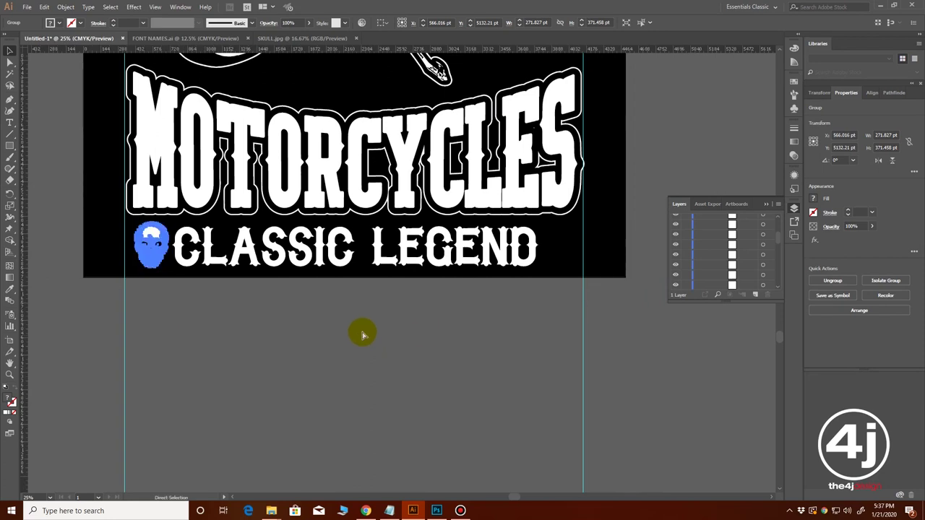
Step: Paste another skull and place it after CLASSIC LEGEND, mirroring the position of the one at its start
{"action": "key", "text": "ctrl+v"}
{"action": "left_click_drag", "start_coordinate": [403, 263], "coordinate": [560, 237]}
{"action": "left_click", "coordinate": [503, 380]}
{"action": "key", "text": "ctrl+minus"}
{"action": "left_click_drag", "start_coordinate": [395, 345], "coordinate": [435, 390]}
{"action": "scroll", "coordinate": [455, 420], "scroll_direction": "up", "scroll_amount": 4}
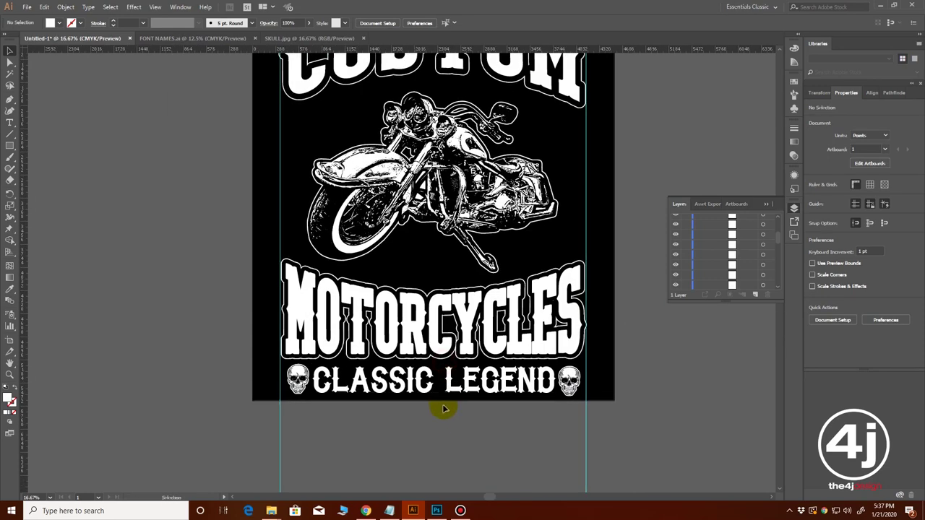
Step: Expand the CLASSIC LEGEND text, with both object and fill included
{"action": "left_click", "coordinate": [455, 448]}
{"action": "left_click", "coordinate": [66, 7]}
{"action": "left_click", "coordinate": [89, 113]}
{"action": "left_click", "coordinate": [439, 307]}
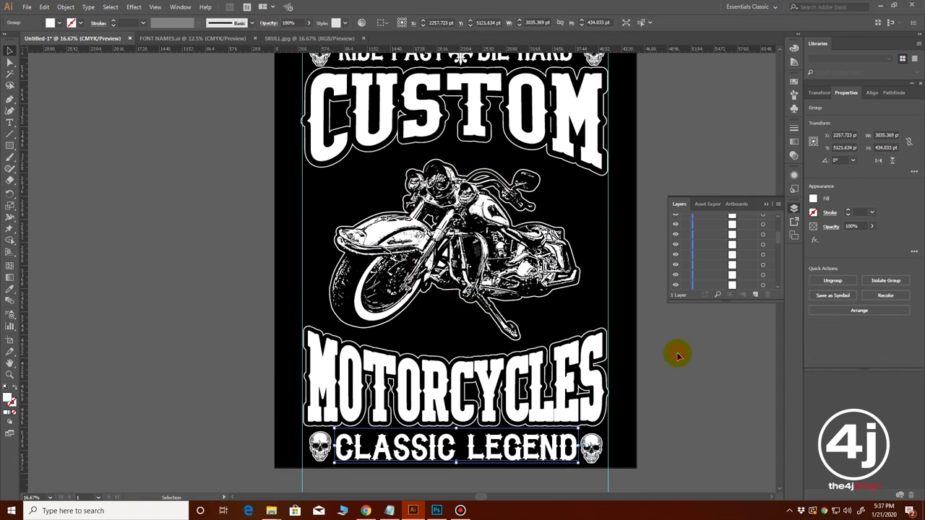
{"action": "left_click", "coordinate": [661, 355]}
{"action": "scroll", "coordinate": [647, 356], "scroll_direction": "up", "scroll_amount": 2}
{"action": "left_click", "coordinate": [650, 358], "text": "ctrl+alt"}
{"action": "left_click_drag", "start_coordinate": [488, 312], "coordinate": [576, 355]}
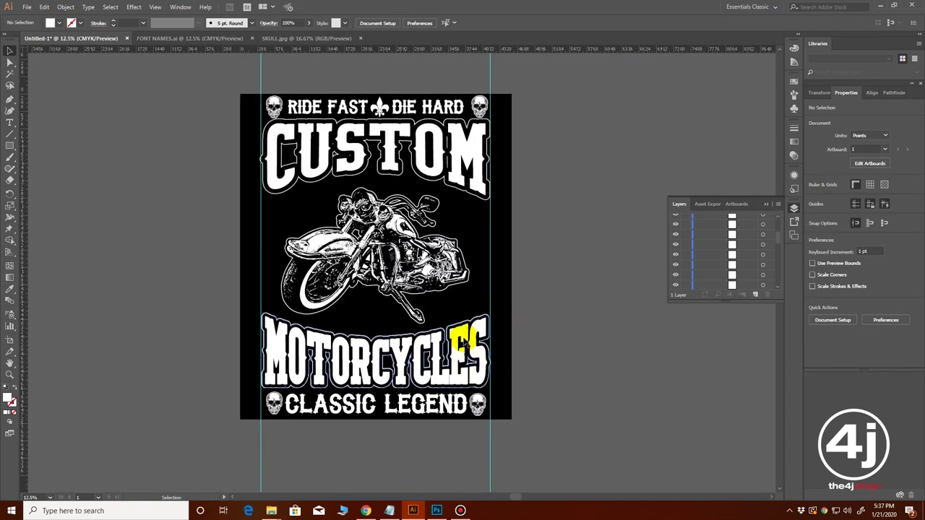
{"action": "scroll", "coordinate": [533, 351], "scroll_direction": "down", "scroll_amount": 1}
{"action": "left_click_drag", "start_coordinate": [471, 302], "coordinate": [566, 356]}
{"action": "left_click", "coordinate": [511, 335], "text": "ctrl"}
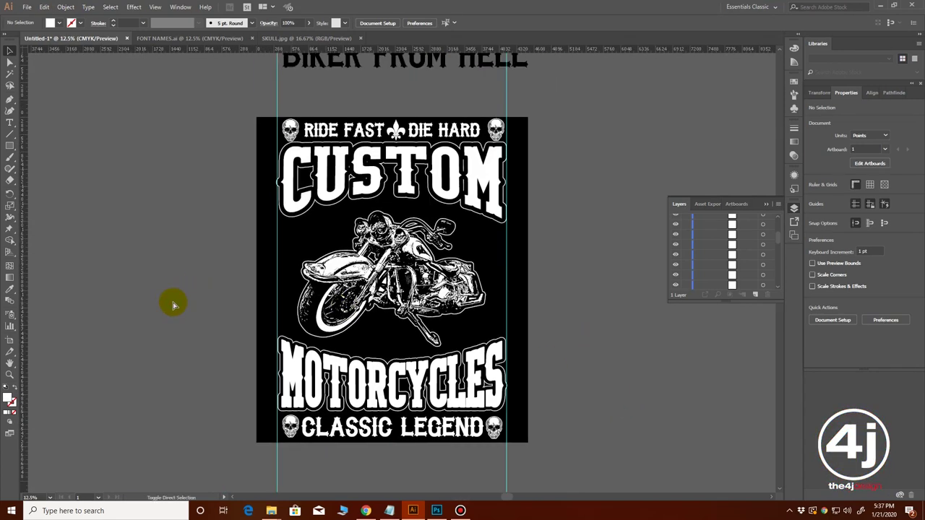
Step: Place the BORDER image as a linked file on the empty canvas beside the artboard
{"action": "key", "text": "shift+ctrl+p"}
{"action": "left_click", "coordinate": [254, 81]}
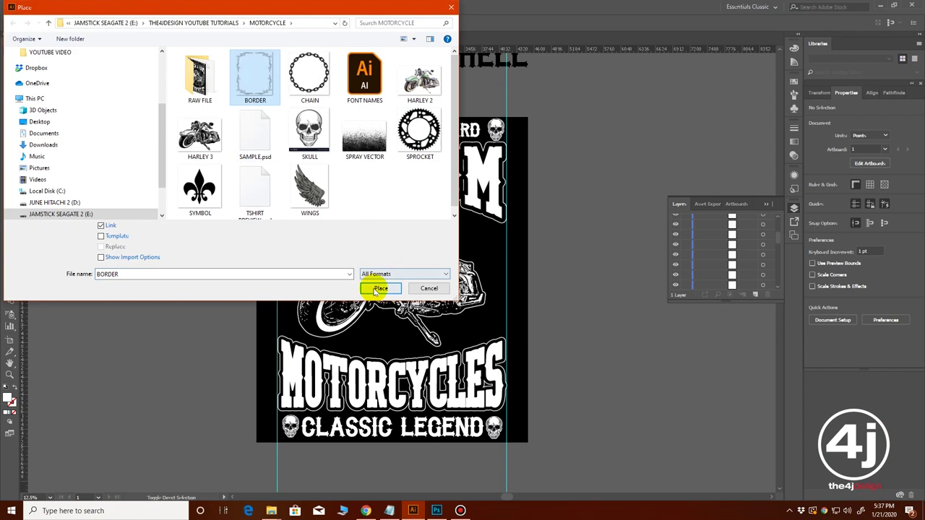
{"action": "left_click", "coordinate": [379, 289]}
{"action": "left_click", "coordinate": [79, 196]}
Step: Trace the placed border image with the default Image Trace settings
{"action": "left_click", "coordinate": [66, 7]}
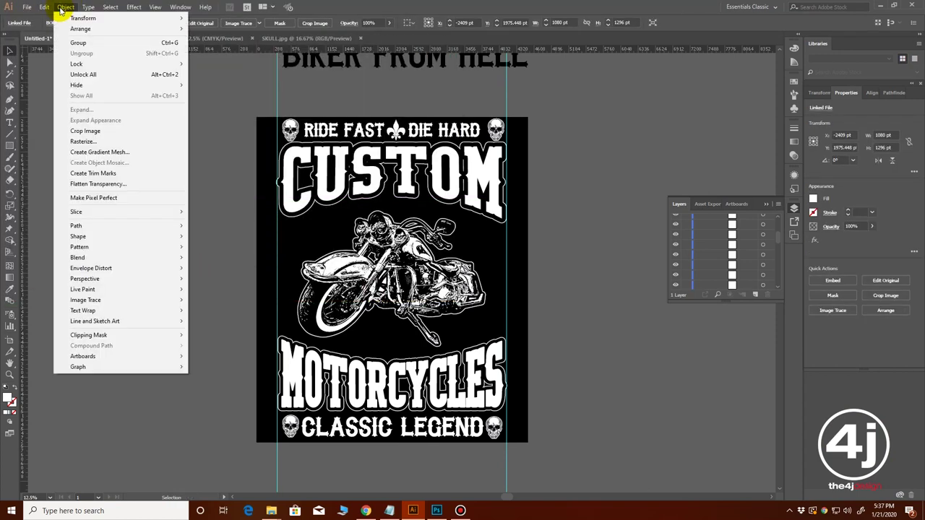
{"action": "mouse_move", "coordinate": [79, 299]}
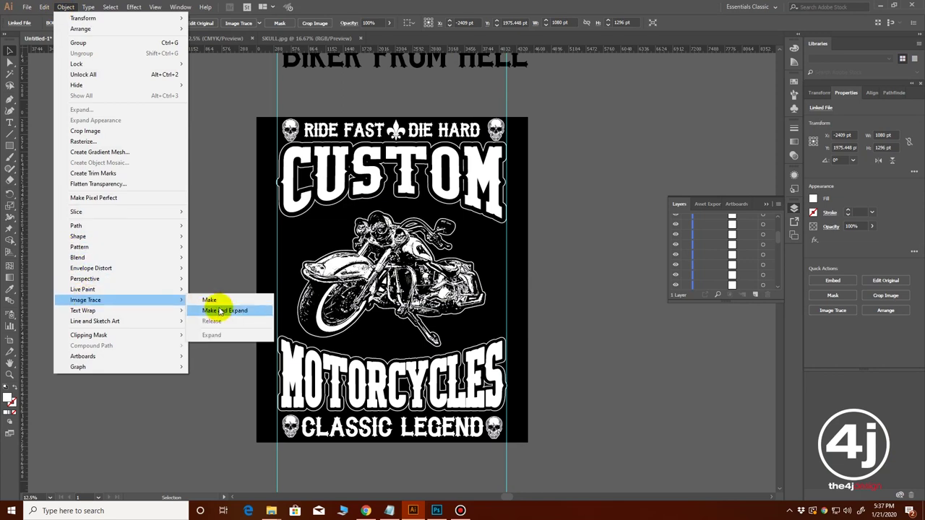
{"action": "left_click", "coordinate": [218, 302]}
{"action": "left_click", "coordinate": [523, 267]}
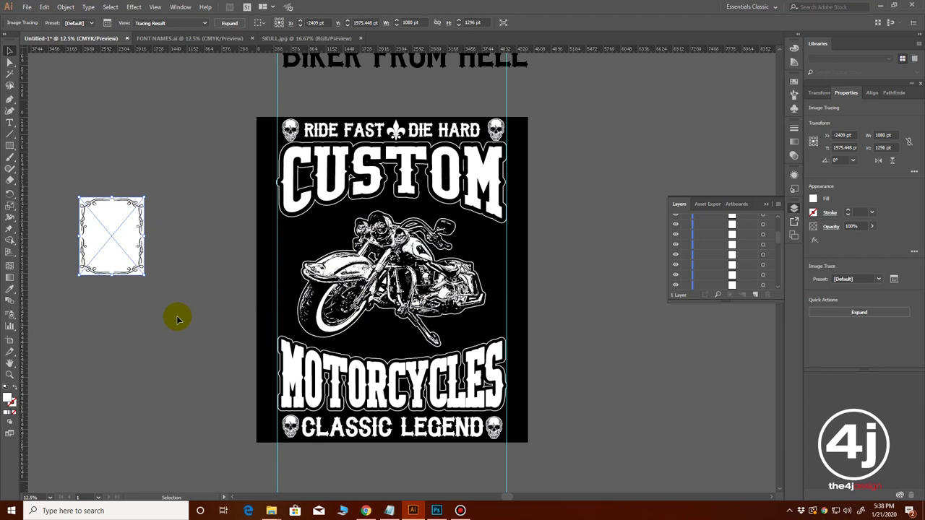
{"action": "key", "text": "ctrl+plus"}
{"action": "key", "text": "ctrl+plus"}
{"action": "key", "text": "ctrl+plus"}
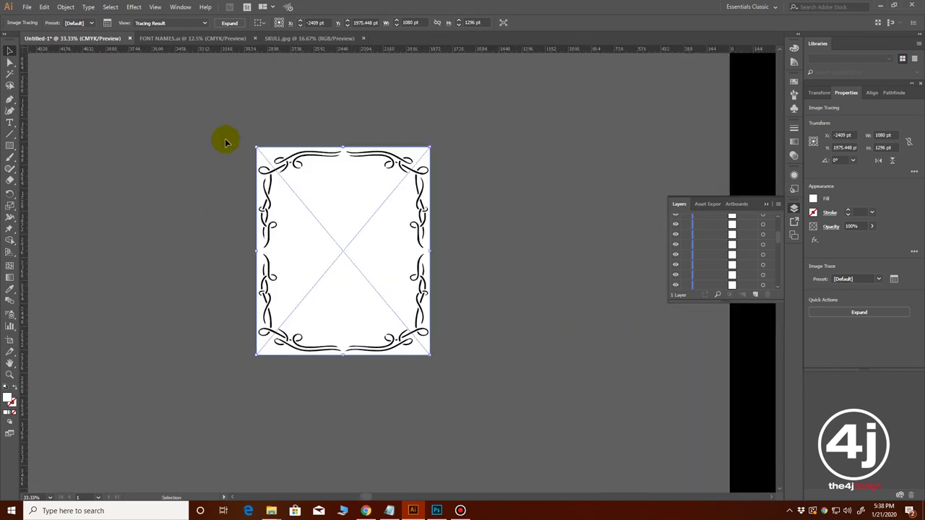
Step: Try to expand the border's default trace into paths
{"action": "left_click", "coordinate": [65, 7]}
{"action": "left_click", "coordinate": [83, 109]}
{"action": "left_click", "coordinate": [448, 308]}
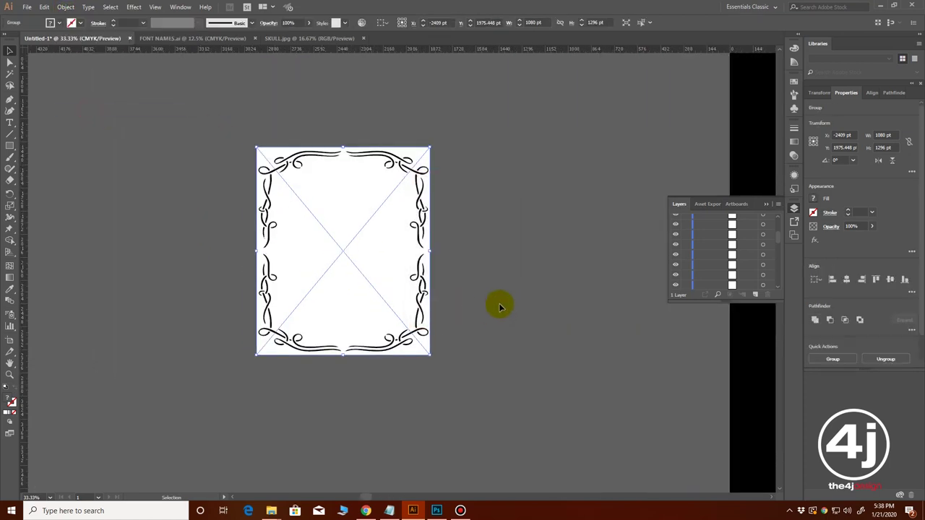
Step: Set the border's image trace to ignore white so only the black ornament is traced
{"action": "left_click", "coordinate": [180, 7]}
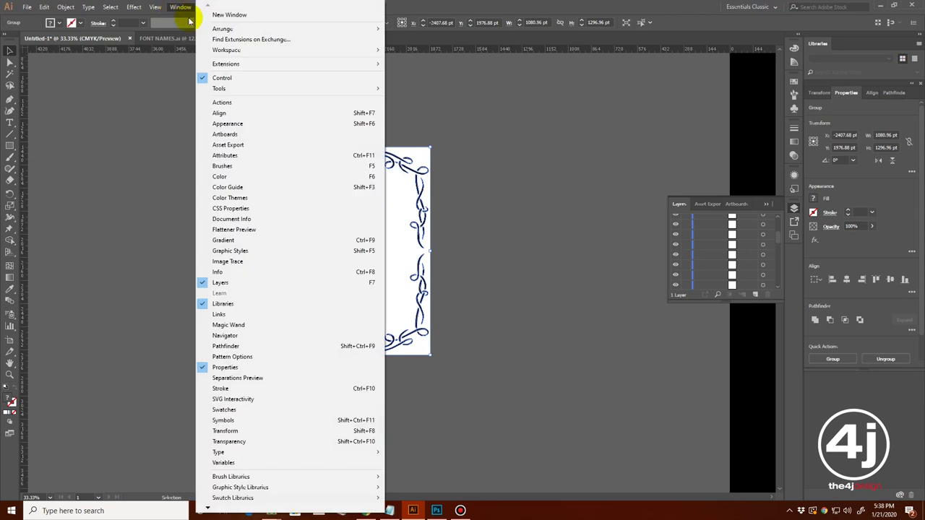
{"action": "left_click", "coordinate": [246, 277]}
{"action": "left_click", "coordinate": [672, 329]}
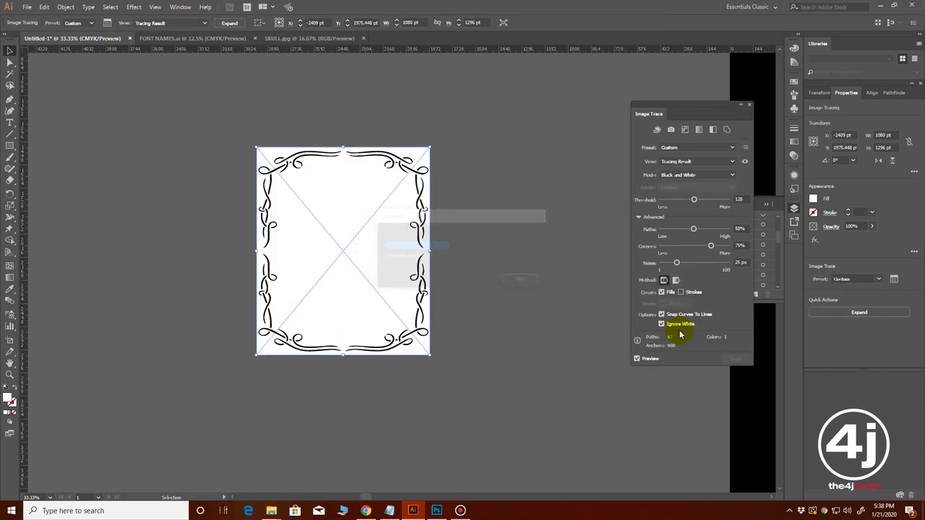
{"action": "left_click", "coordinate": [750, 107]}
Step: Expand the border trace without its white background into editable paths
{"action": "left_click", "coordinate": [285, 172]}
{"action": "left_click", "coordinate": [65, 7]}
{"action": "left_click", "coordinate": [72, 107]}
{"action": "left_click", "coordinate": [439, 306]}
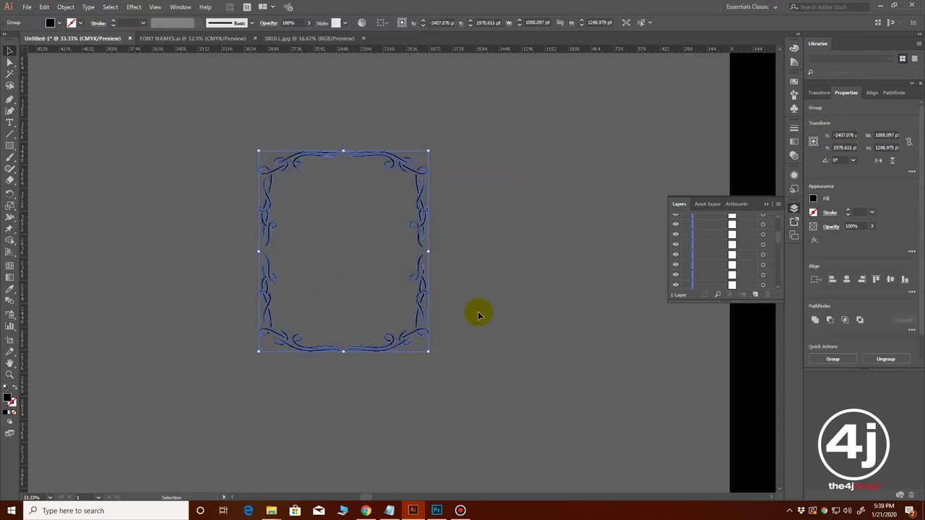
Step: Scale the ornamental border up to about 4428 by 5227 pt, close to the artboard's height
{"action": "scroll", "coordinate": [478, 315], "scroll_direction": "down", "scroll_amount": 2}
{"action": "left_click_drag", "start_coordinate": [470, 317], "coordinate": [314, 274]}
{"action": "scroll", "coordinate": [313, 274], "scroll_direction": "up", "scroll_amount": 1}
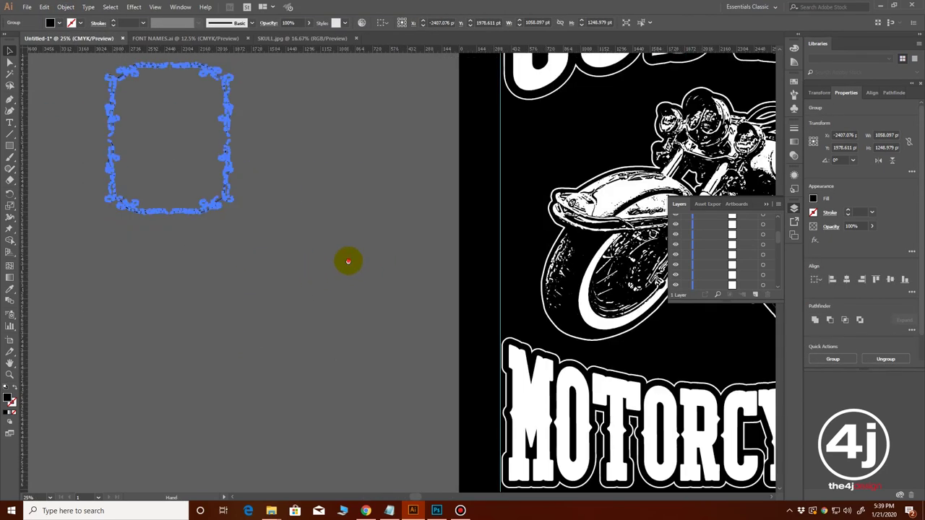
{"action": "scroll", "coordinate": [348, 261], "scroll_direction": "down", "scroll_amount": 2}
{"action": "left_click_drag", "start_coordinate": [271, 254], "coordinate": [445, 411]}
{"action": "left_click_drag", "start_coordinate": [419, 169], "coordinate": [567, 97]}
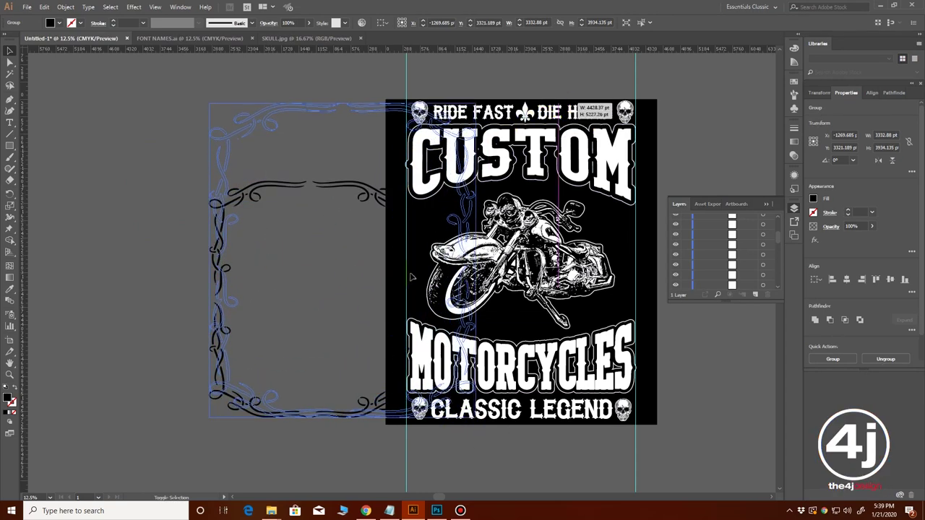
Step: Fill the border with the K=60 gray swatch and move it over the artwork, aligned with the right guide
{"action": "left_click", "coordinate": [57, 24]}
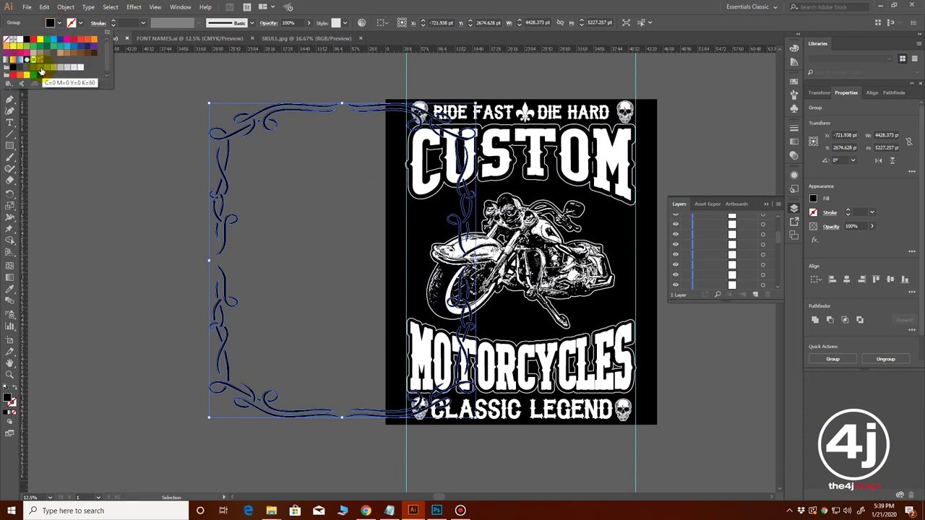
{"action": "left_click", "coordinate": [42, 67]}
{"action": "left_click_drag", "start_coordinate": [268, 118], "coordinate": [553, 108]}
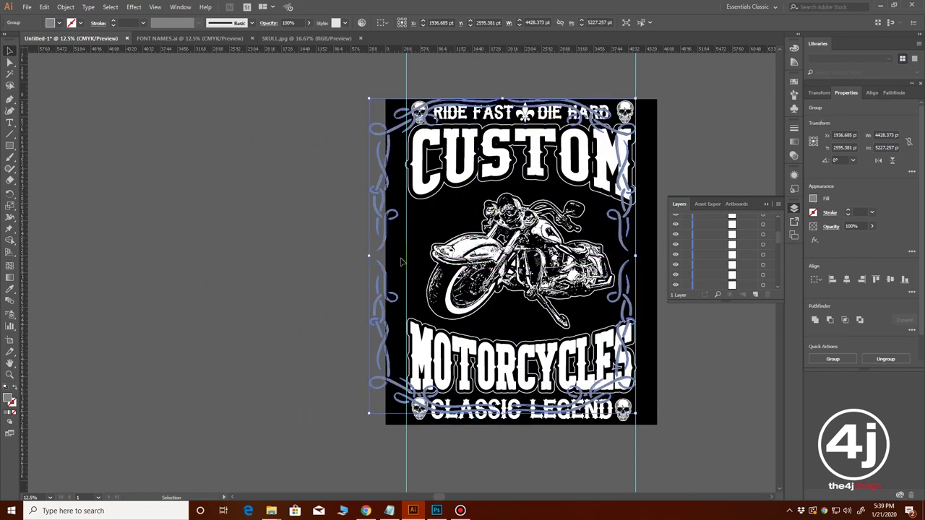
Step: Resize the border to about 3812 by 5315 pt between the guides and reorder it just above the locked black background
{"action": "left_click_drag", "start_coordinate": [370, 255], "coordinate": [416, 266]}
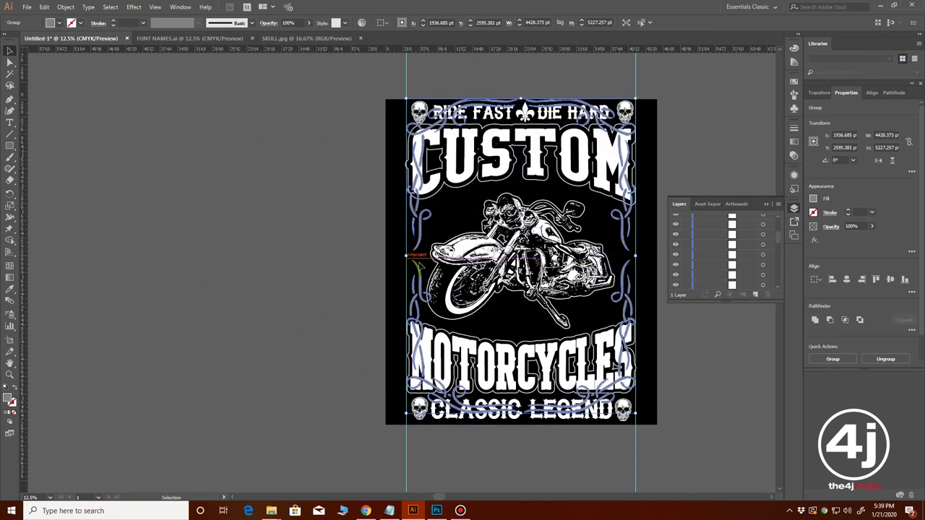
{"action": "left_click_drag", "start_coordinate": [521, 99], "coordinate": [524, 103]}
{"action": "left_click_drag", "start_coordinate": [522, 413], "coordinate": [597, 427]}
{"action": "left_click_drag", "start_coordinate": [782, 245], "coordinate": [747, 281]}
{"action": "left_click", "coordinate": [714, 369]}
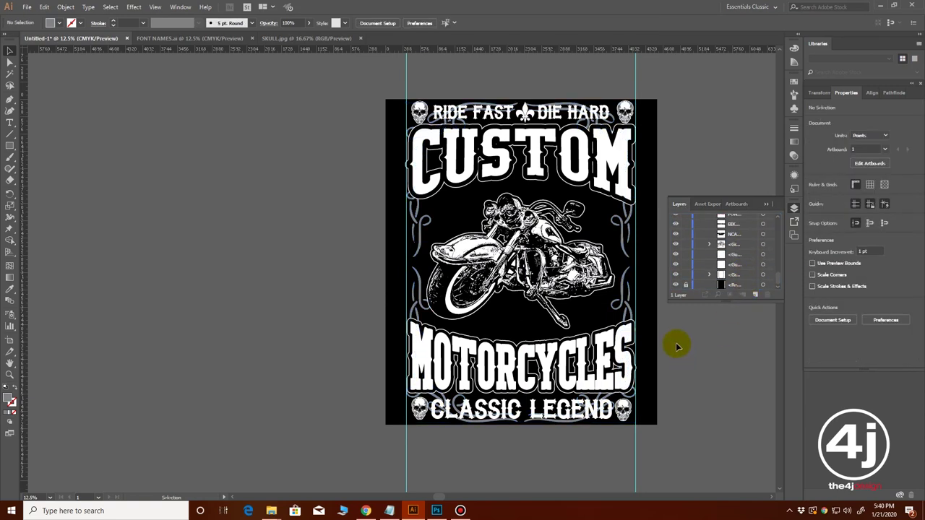
Step: Fill the ornamental border behind the artwork with a darker gray swatch
{"action": "left_click", "coordinate": [618, 300]}
{"action": "left_click", "coordinate": [52, 22]}
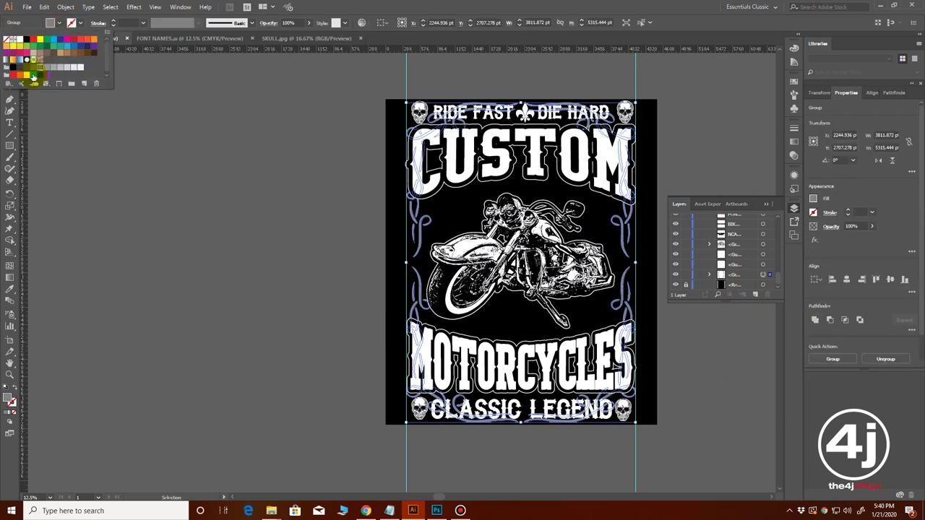
{"action": "left_click", "coordinate": [27, 68]}
{"action": "left_click", "coordinate": [197, 196]}
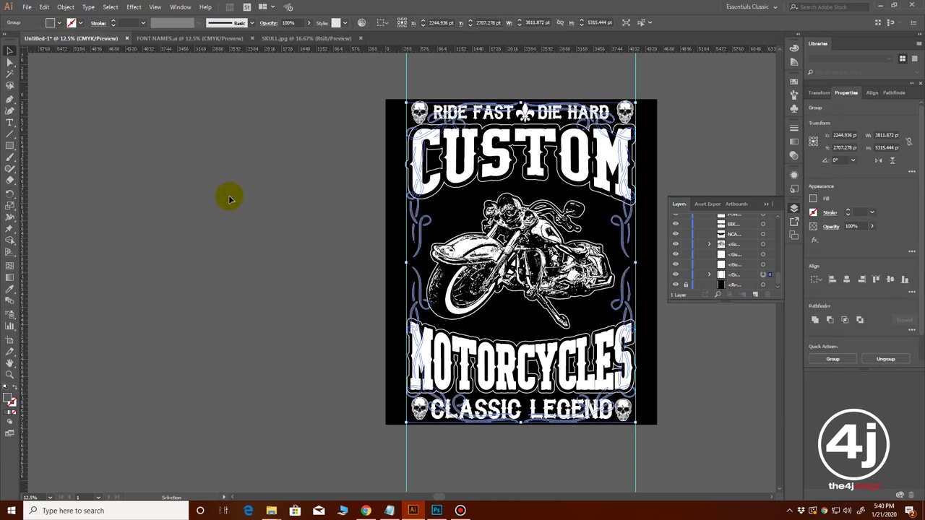
{"action": "left_click", "coordinate": [344, 240]}
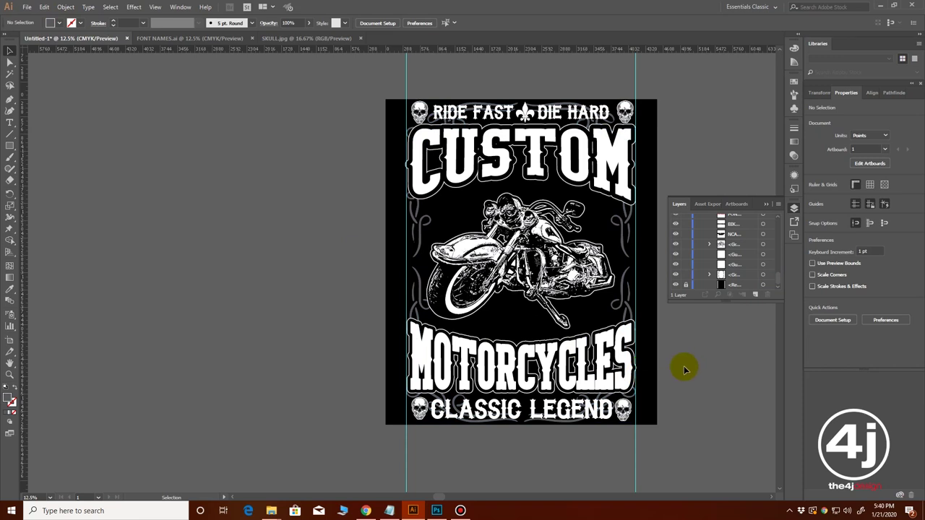
{"action": "key", "text": "ctrl+="}
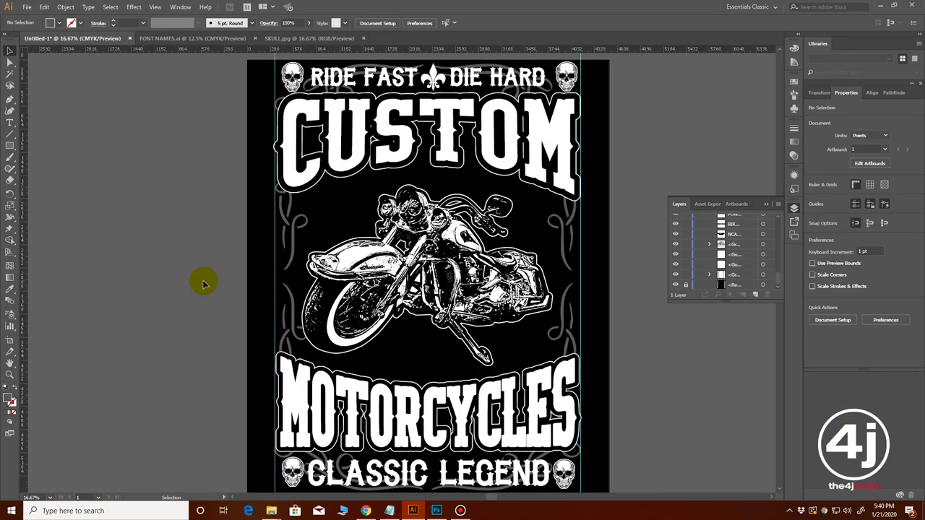
Step: Place the linked CHAIN image on the empty canvas beside the artboard
{"action": "key", "text": "ctrl+shift+p"}
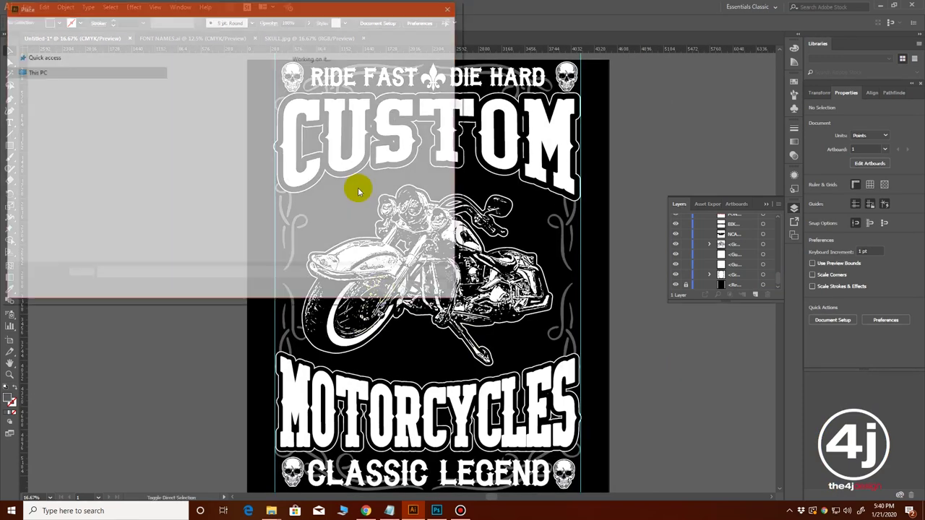
{"action": "left_click", "coordinate": [311, 78]}
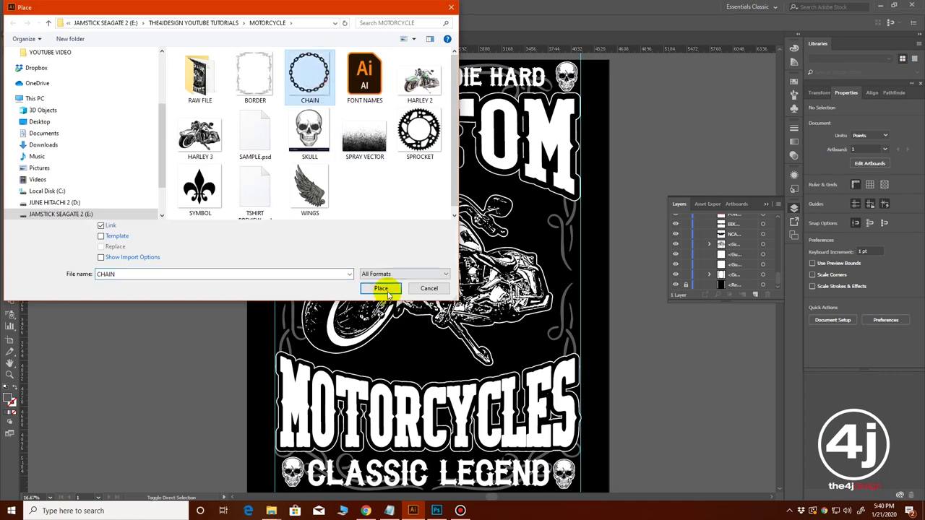
{"action": "left_click", "coordinate": [381, 289]}
{"action": "left_click", "coordinate": [60, 165]}
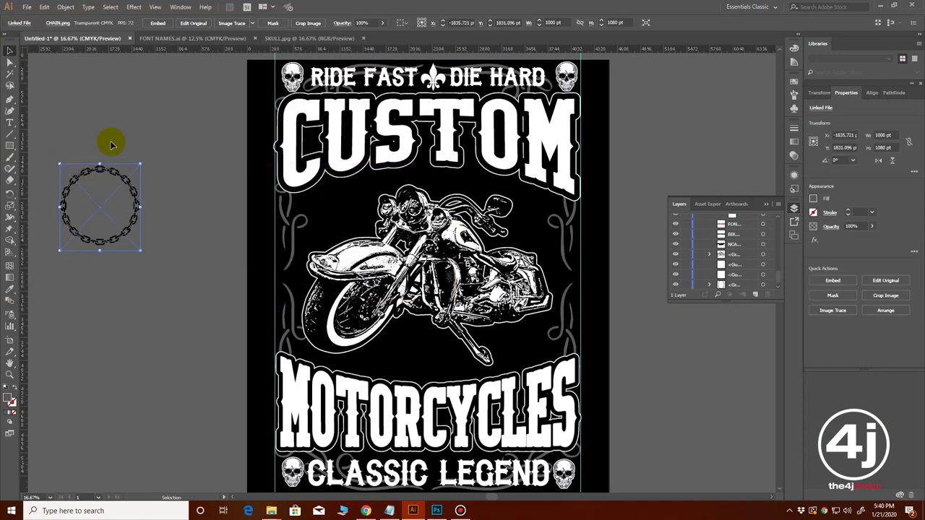
Step: Trace the chain in black and white with threshold 248, paths 89%, corners 100%, noise 1 px and Ignore White, and expand the result
{"action": "left_click", "coordinate": [65, 7]}
{"action": "left_click", "coordinate": [65, 7]}
{"action": "left_click", "coordinate": [180, 6]}
{"action": "left_click", "coordinate": [251, 264]}
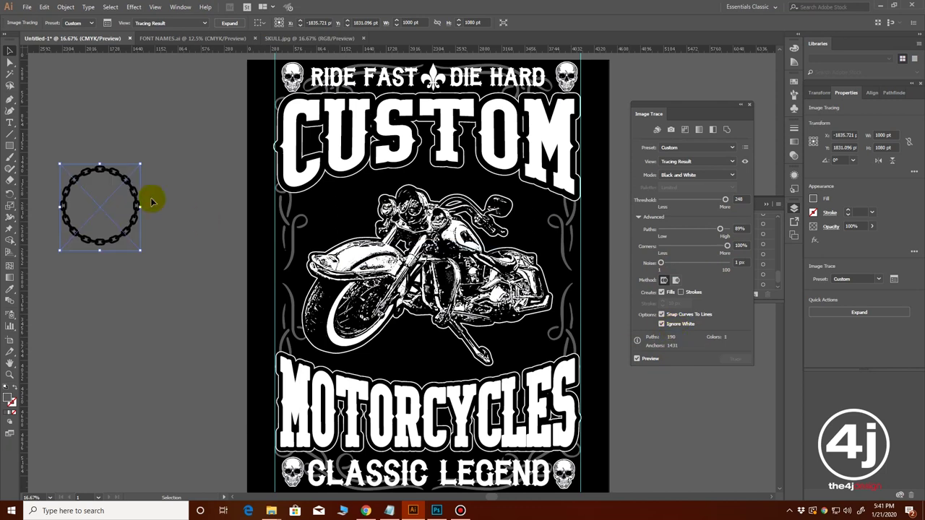
{"action": "left_click", "coordinate": [65, 7]}
{"action": "left_click", "coordinate": [96, 107]}
{"action": "left_click", "coordinate": [427, 309]}
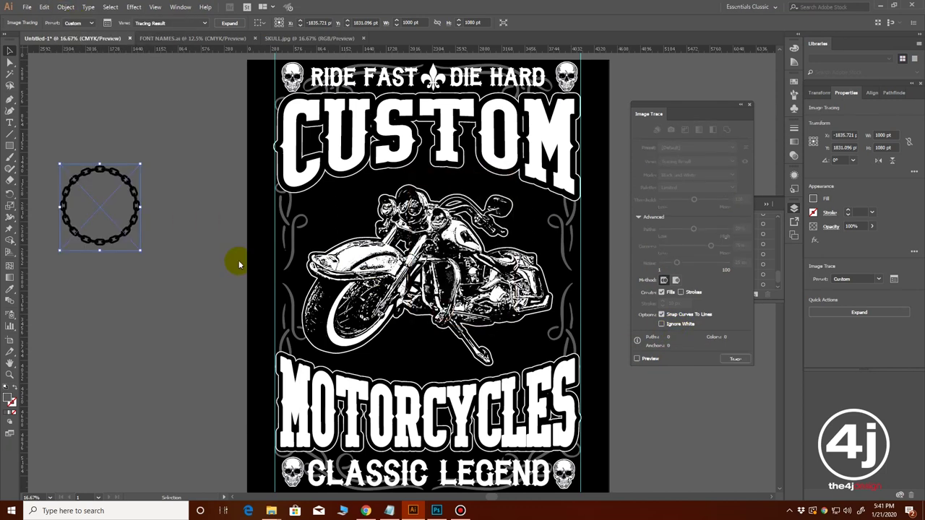
Step: Enlarge the chain ring to about 1795 by 1795 pt beside the artboard
{"action": "left_click", "coordinate": [179, 223], "text": "ctrl"}
{"action": "left_click", "coordinate": [178, 223], "text": "ctrl"}
{"action": "left_click_drag", "start_coordinate": [507, 298], "coordinate": [202, 238]}
{"action": "left_click_drag", "start_coordinate": [318, 324], "coordinate": [498, 452]}
{"action": "left_click_drag", "start_coordinate": [479, 359], "coordinate": [354, 341]}
Step: Fill the chain ring with a medium gray swatch and close the image tracing settings
{"action": "left_click", "coordinate": [813, 201]}
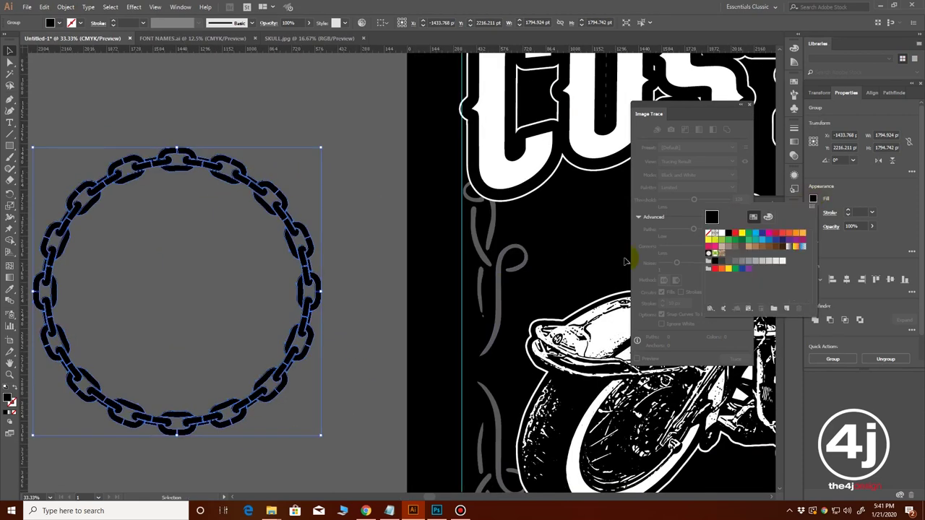
{"action": "left_click", "coordinate": [735, 261]}
{"action": "key", "text": "ctrl+minus"}
{"action": "left_click", "coordinate": [749, 104]}
{"action": "key", "text": "ctrl+minus"}
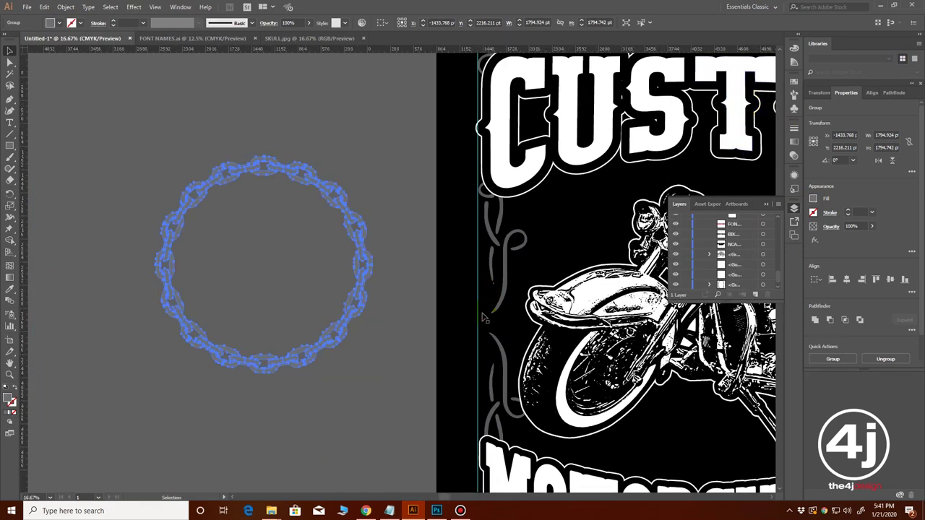
Step: Scale the chain ring to about 3059 by 3058 pt and center it over the motorcycle
{"action": "left_click_drag", "start_coordinate": [141, 319], "coordinate": [211, 389]}
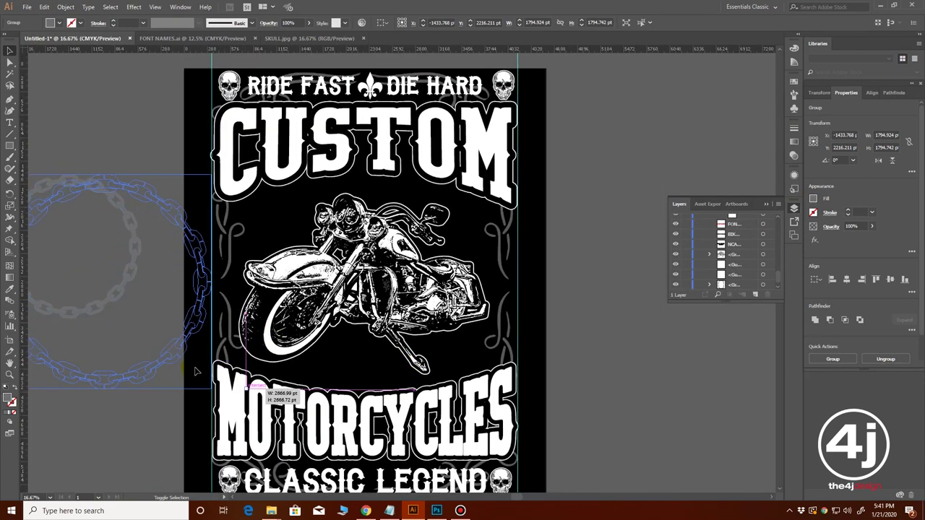
{"action": "left_click_drag", "start_coordinate": [171, 354], "coordinate": [425, 380]}
{"action": "left_click_drag", "start_coordinate": [468, 187], "coordinate": [499, 175]}
{"action": "left_click_drag", "start_coordinate": [483, 324], "coordinate": [465, 326]}
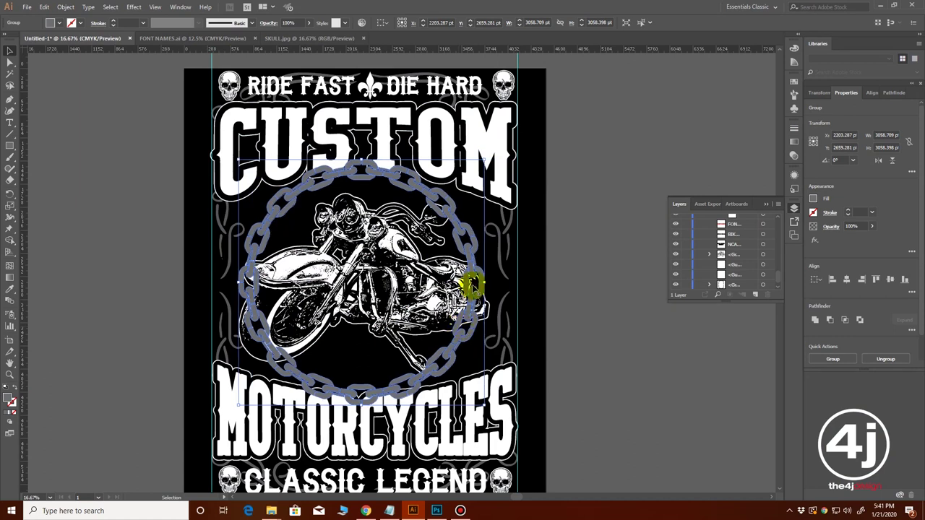
{"action": "left_click_drag", "start_coordinate": [464, 282], "coordinate": [468, 285]}
Step: Reorder the chain group in the layer stack so it sits behind the motorcycle and the lettering
{"action": "scroll", "coordinate": [746, 264], "scroll_direction": "up", "scroll_amount": 5}
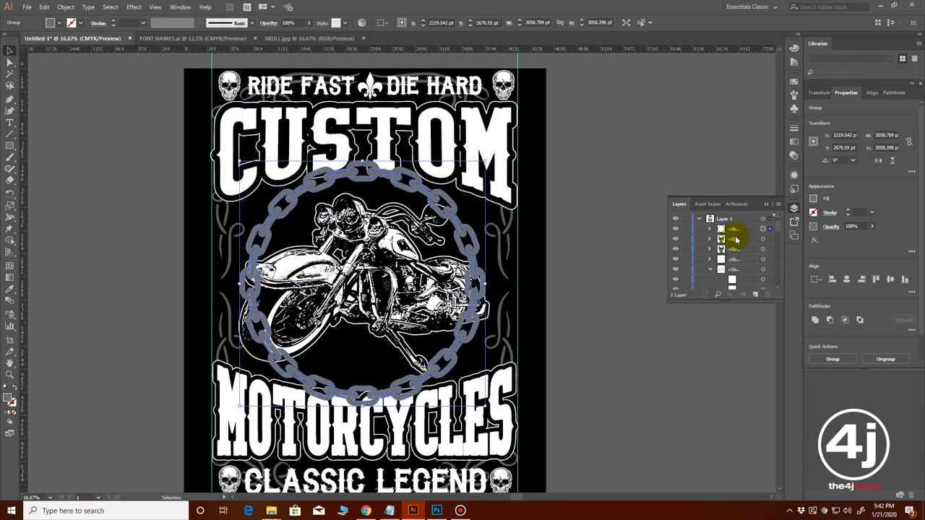
{"action": "left_click_drag", "start_coordinate": [744, 231], "coordinate": [758, 279]}
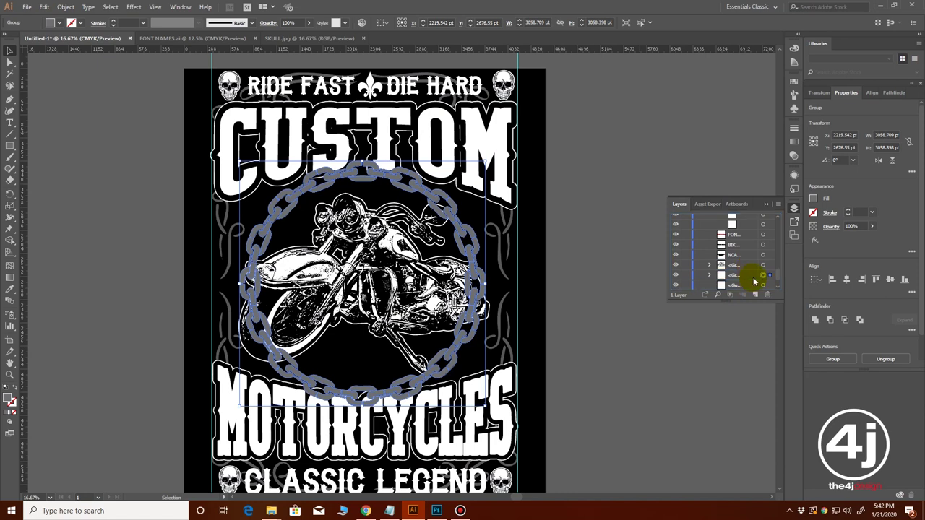
{"action": "left_click", "coordinate": [625, 347]}
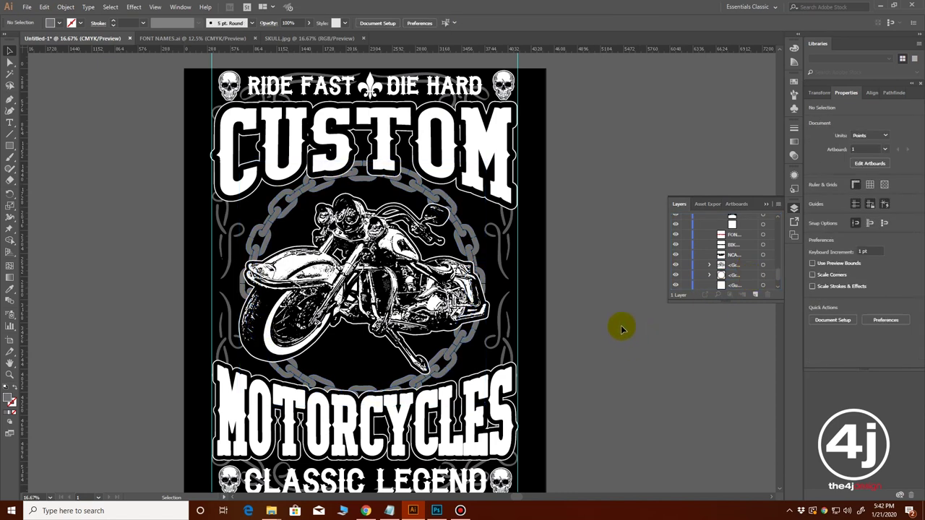
Step: Enlarge the chain ring to about 3175 by 3175 pt and fill it with a darker gray swatch
{"action": "left_click", "coordinate": [459, 230]}
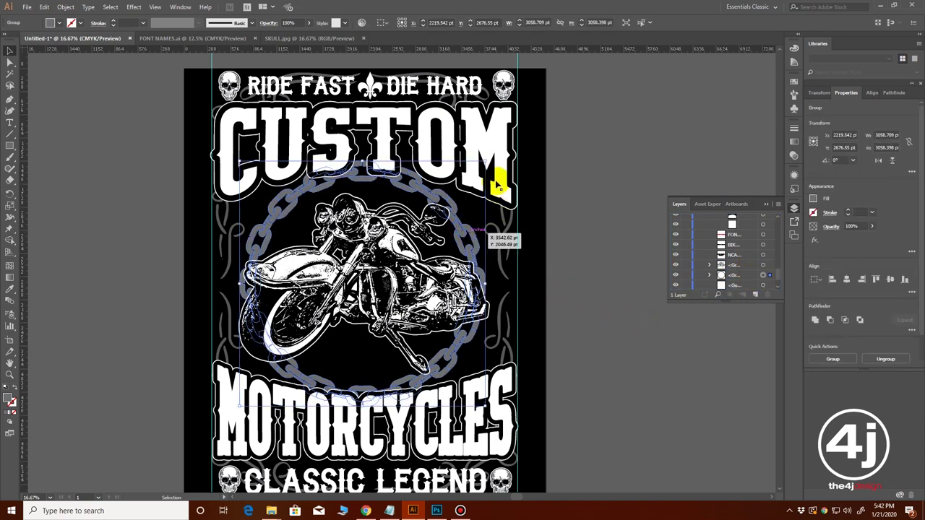
{"action": "left_click_drag", "start_coordinate": [495, 155], "coordinate": [490, 158]}
{"action": "left_click_drag", "start_coordinate": [248, 398], "coordinate": [232, 410]}
{"action": "left_click", "coordinate": [814, 198]}
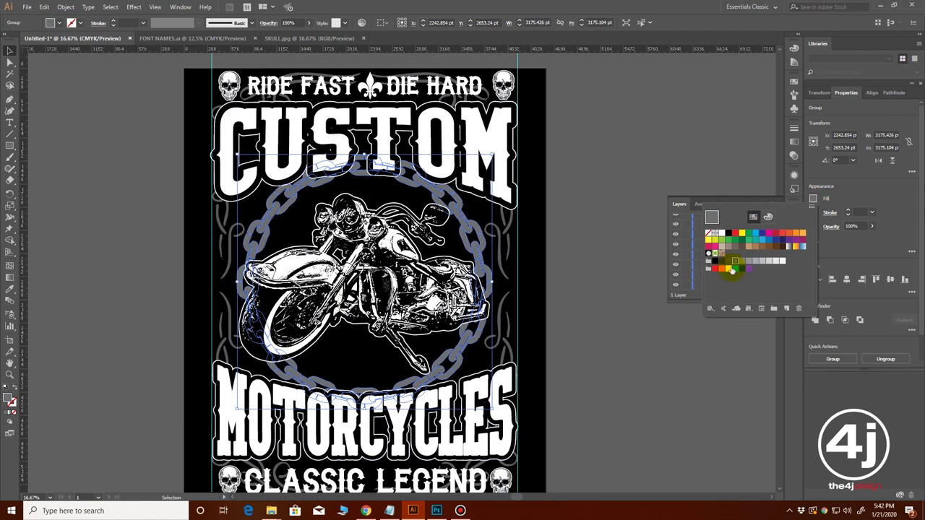
{"action": "left_click", "coordinate": [729, 263]}
{"action": "left_click", "coordinate": [603, 339]}
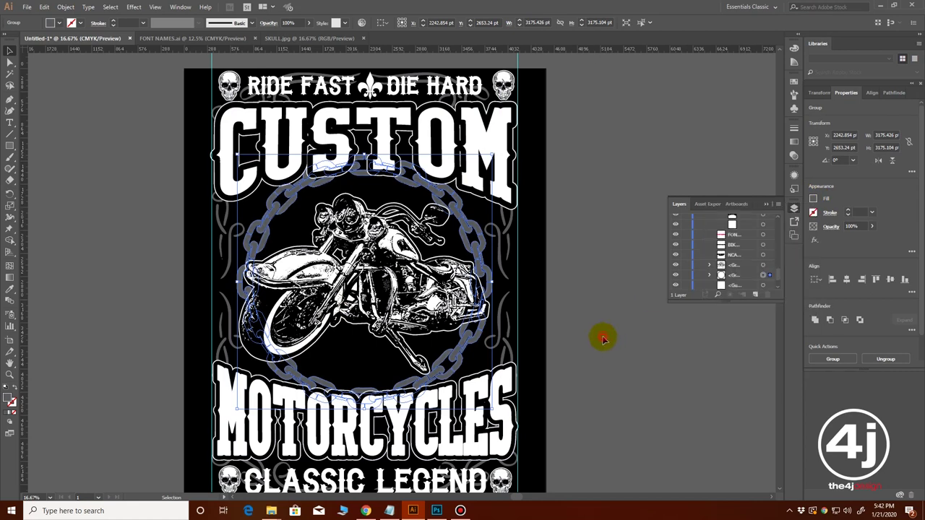
{"action": "left_click", "coordinate": [571, 264]}
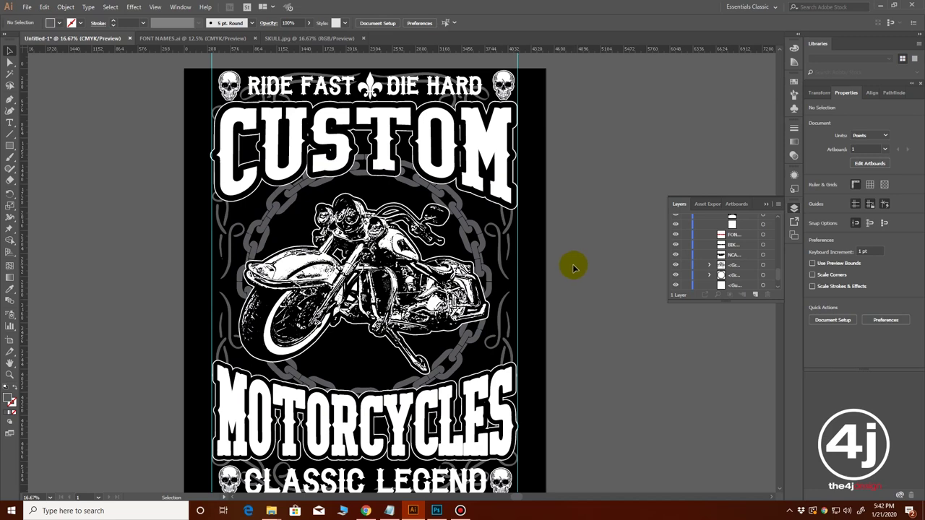
Step: Place the linked SPROCKET image beside the artboard and scale it to about 3000 by 3000 pt
{"action": "left_click", "coordinate": [561, 300], "text": "ctrl"}
{"action": "left_click_drag", "start_coordinate": [253, 316], "coordinate": [536, 344]}
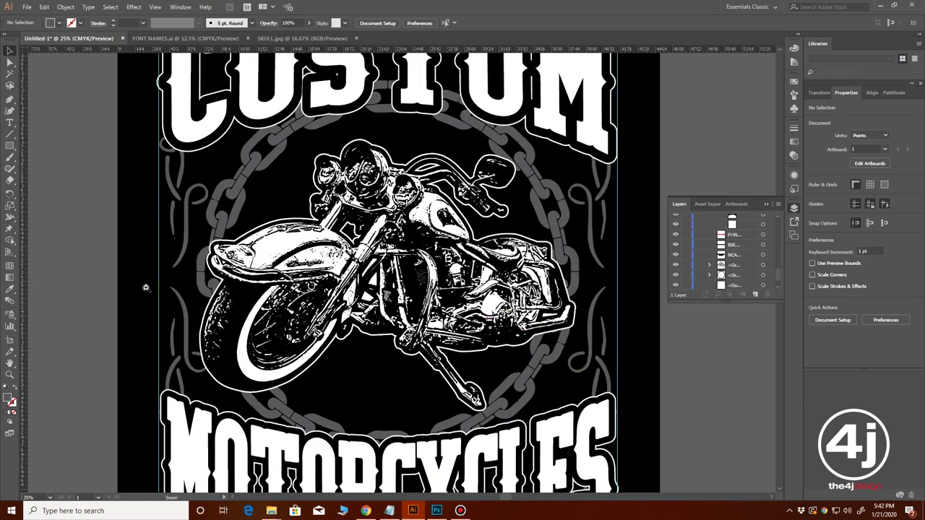
{"action": "left_click", "coordinate": [146, 288], "text": "ctrl+alt"}
{"action": "left_click_drag", "start_coordinate": [212, 290], "coordinate": [185, 323]}
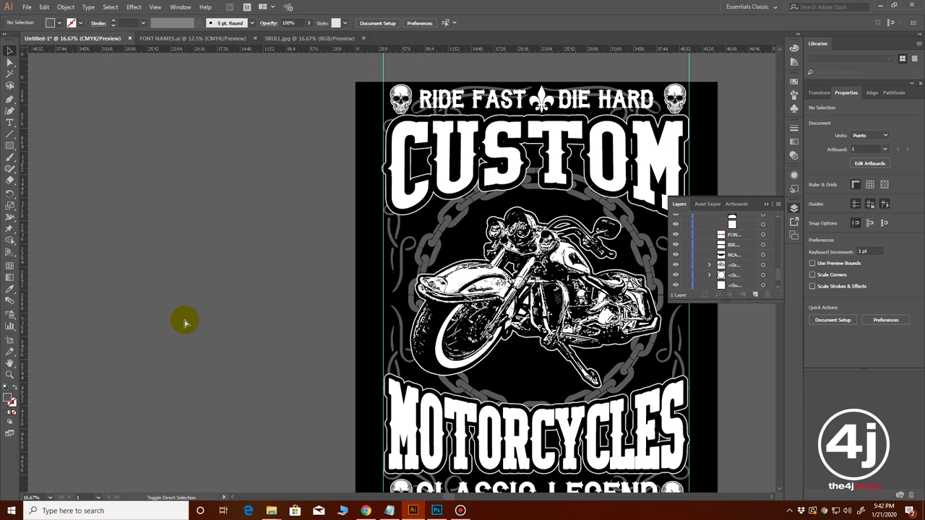
{"action": "key", "text": "ctrl+shift+p"}
{"action": "left_click", "coordinate": [413, 134]}
{"action": "left_click", "coordinate": [378, 287]}
{"action": "left_click", "coordinate": [145, 189]}
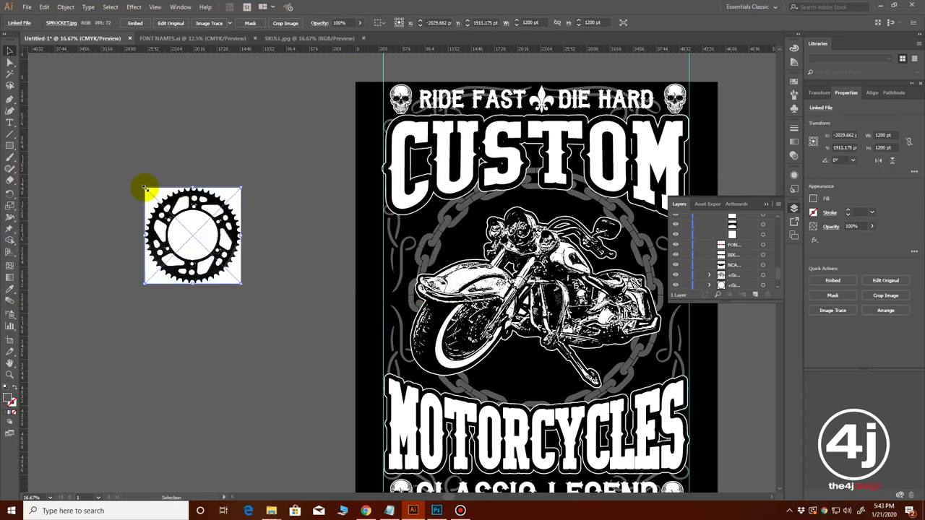
{"action": "left_click_drag", "start_coordinate": [244, 280], "coordinate": [330, 371]}
{"action": "left_click_drag", "start_coordinate": [144, 187], "coordinate": [92, 135]}
Step: Trace the sprocket in black and white with threshold 248, paths 87%, corners 100%, noise 1 px and Ignore White, and expand the result
{"action": "left_click", "coordinate": [180, 7]}
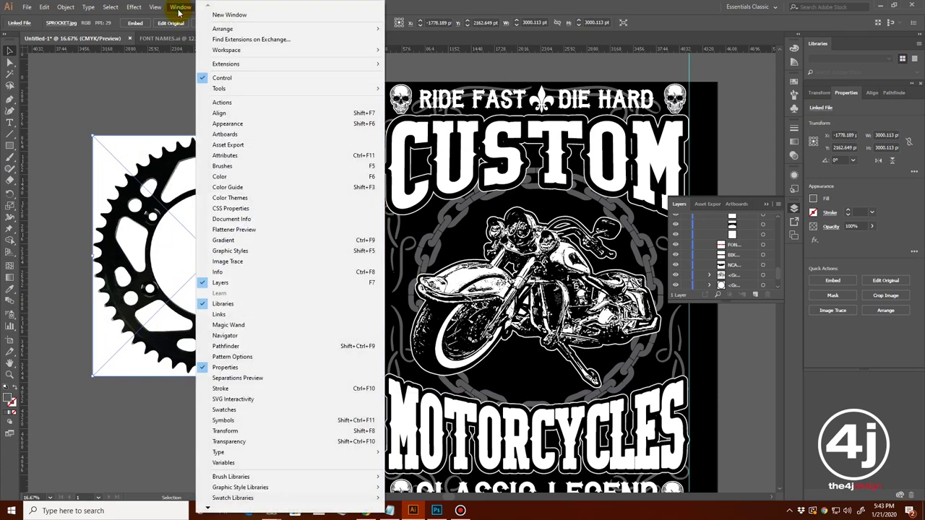
{"action": "left_click", "coordinate": [241, 260]}
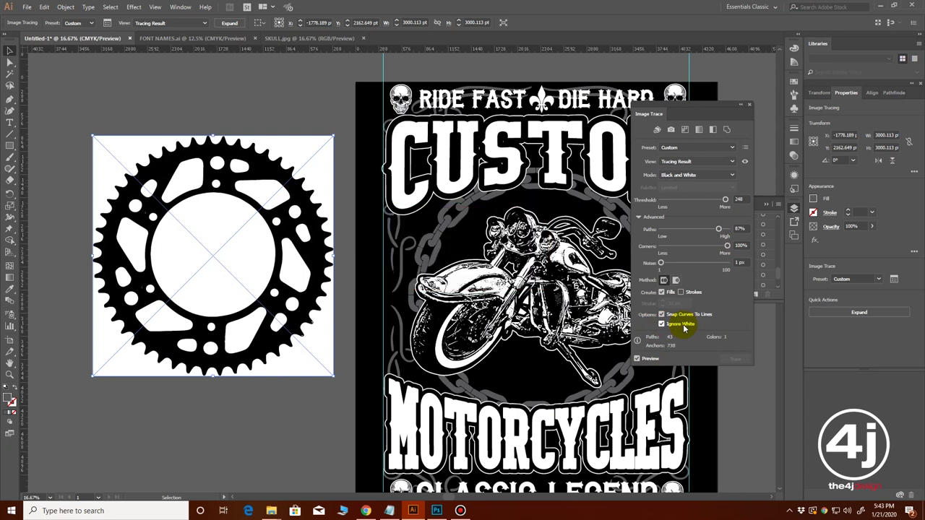
{"action": "left_click", "coordinate": [750, 106]}
{"action": "left_click", "coordinate": [66, 7]}
{"action": "left_click", "coordinate": [88, 107]}
{"action": "left_click", "coordinate": [439, 309]}
Step: Fill the expanded sprocket with a dark gray swatch
{"action": "left_click", "coordinate": [813, 199]}
{"action": "left_click", "coordinate": [728, 263]}
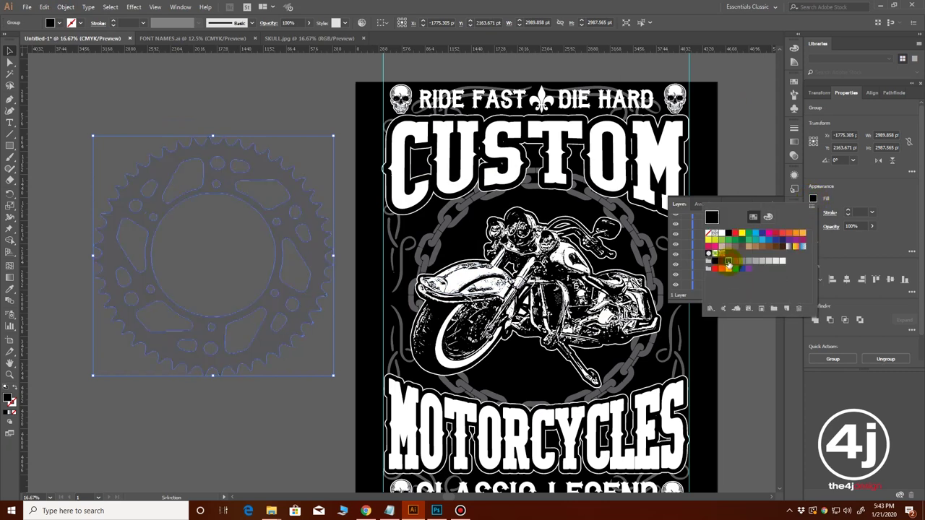
{"action": "left_click", "coordinate": [278, 303]}
Step: Move the sprocket over the motorcycle and scale it to about 2454 by 2452 pt inside the chain ring
{"action": "left_click_drag", "start_coordinate": [302, 300], "coordinate": [601, 334]}
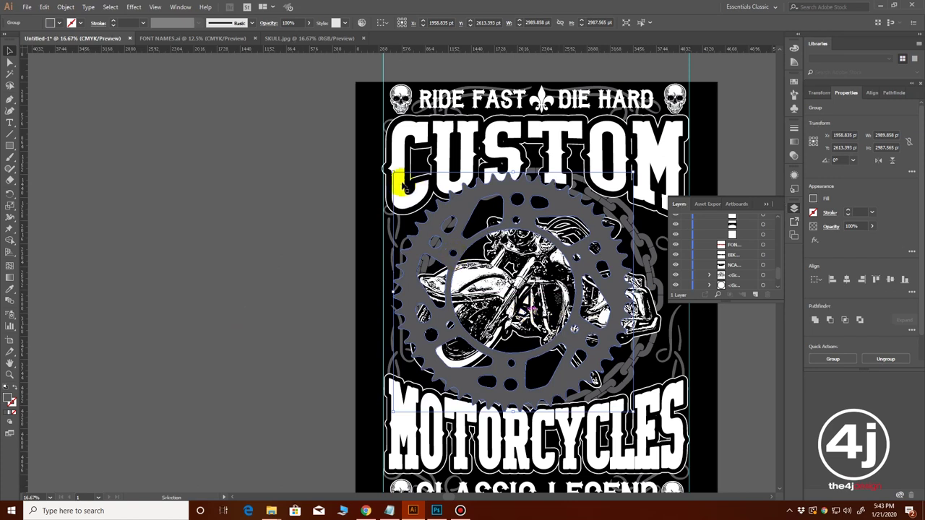
{"action": "left_click_drag", "start_coordinate": [393, 169], "coordinate": [448, 207]}
{"action": "left_click_drag", "start_coordinate": [558, 380], "coordinate": [640, 398]}
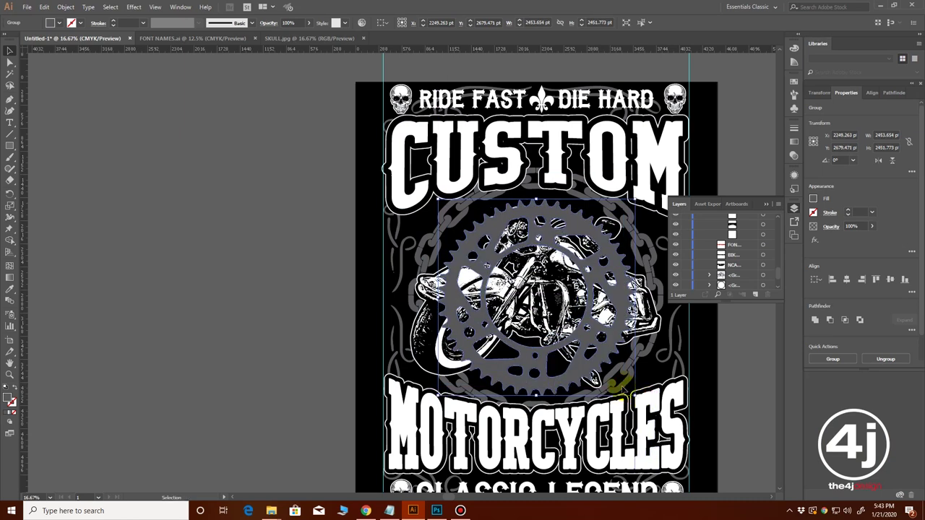
Step: Send the sprocket to the back and reorder it just above the locked black background
{"action": "right_click", "coordinate": [612, 320]}
{"action": "mouse_move", "coordinate": [694, 425]}
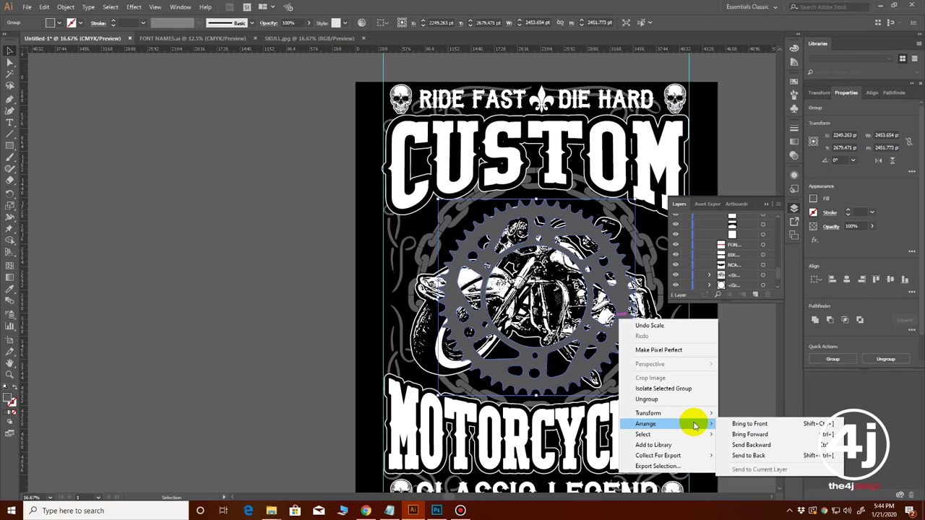
{"action": "left_click", "coordinate": [763, 455]}
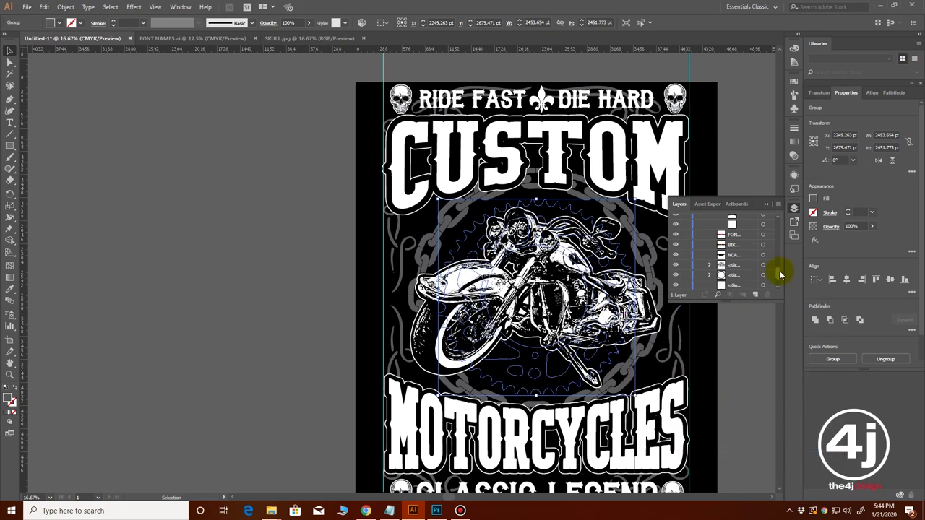
{"action": "left_click_drag", "start_coordinate": [778, 274], "coordinate": [778, 295]}
{"action": "left_click", "coordinate": [748, 275]}
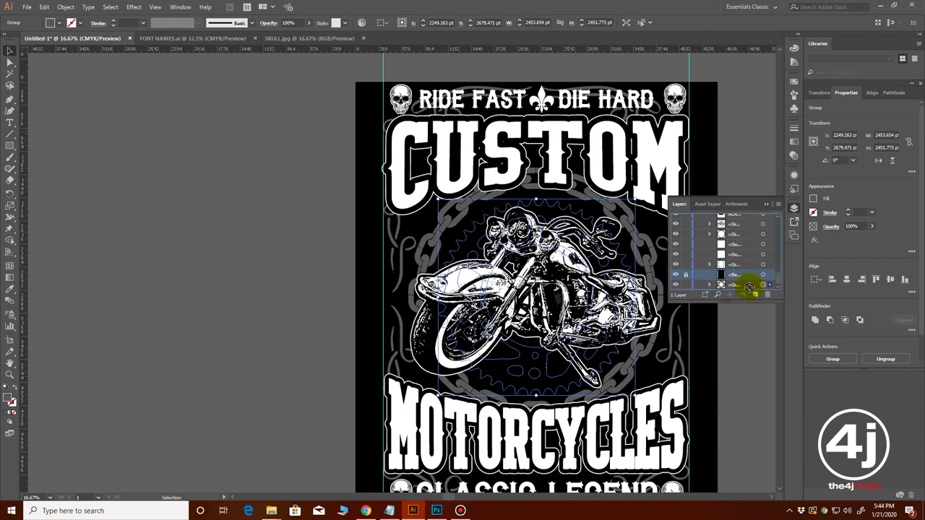
{"action": "left_click", "coordinate": [740, 284]}
{"action": "left_click_drag", "start_coordinate": [740, 284], "coordinate": [742, 275]}
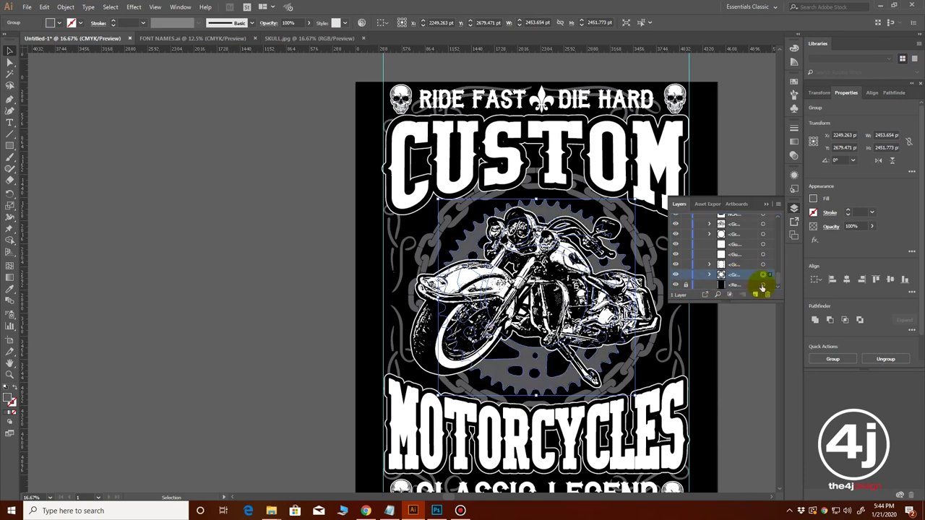
{"action": "left_click", "coordinate": [736, 359]}
Step: Examine the whole poster with the chain ring and sprocket behind the motorcycle
{"action": "scroll", "coordinate": [590, 358], "scroll_direction": "down", "scroll_amount": 1}
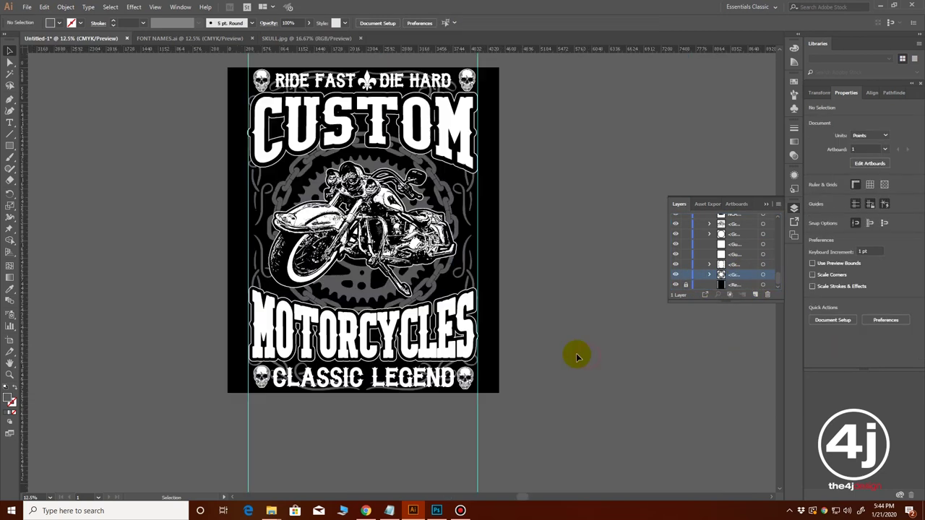
{"action": "left_click_drag", "start_coordinate": [419, 286], "coordinate": [553, 409]}
{"action": "scroll", "coordinate": [615, 366], "scroll_direction": "down", "scroll_amount": 1}
{"action": "left_click_drag", "start_coordinate": [416, 345], "coordinate": [600, 417]}
{"action": "scroll", "coordinate": [578, 322], "scroll_direction": "up", "scroll_amount": 1}
{"action": "left_click_drag", "start_coordinate": [507, 311], "coordinate": [631, 388]}
{"action": "scroll", "coordinate": [535, 352], "scroll_direction": "up", "scroll_amount": 1}
{"action": "left_click_drag", "start_coordinate": [536, 355], "coordinate": [652, 416]}
{"action": "left_click_drag", "start_coordinate": [620, 389], "coordinate": [641, 361]}
Step: Fill the sprocket behind the motorcycle with a darker gray swatch
{"action": "left_click", "coordinate": [482, 356]}
{"action": "left_click", "coordinate": [815, 200]}
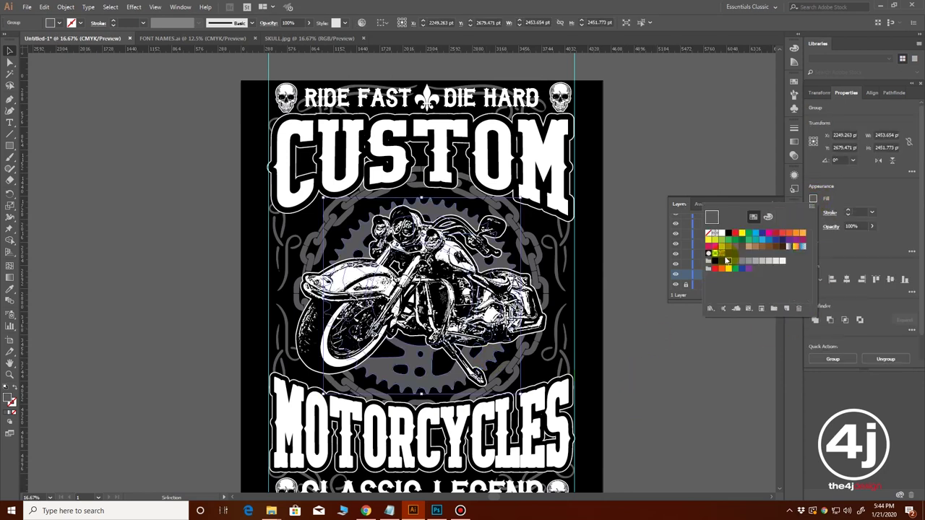
{"action": "left_click", "coordinate": [727, 261]}
{"action": "left_click", "coordinate": [624, 312]}
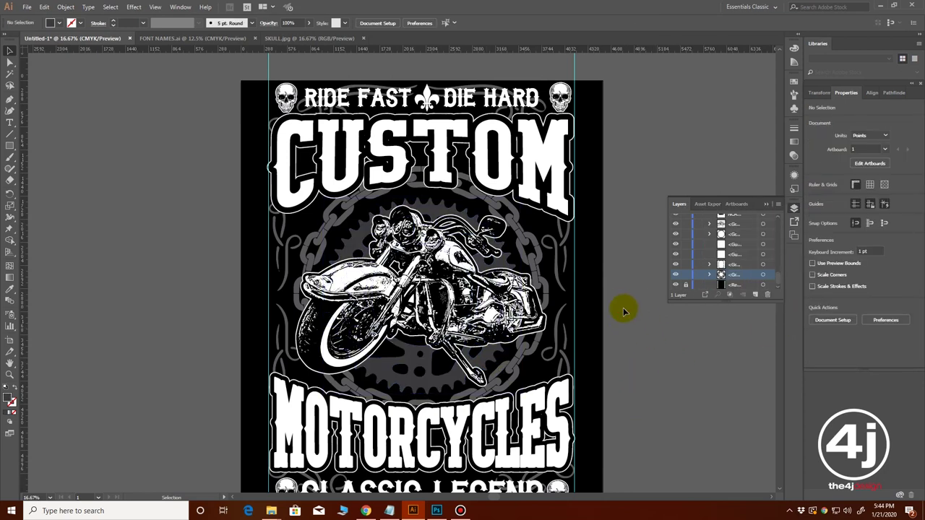
Step: Fill the chain ring around the motorcycle with a darker gray swatch
{"action": "left_click", "coordinate": [541, 260]}
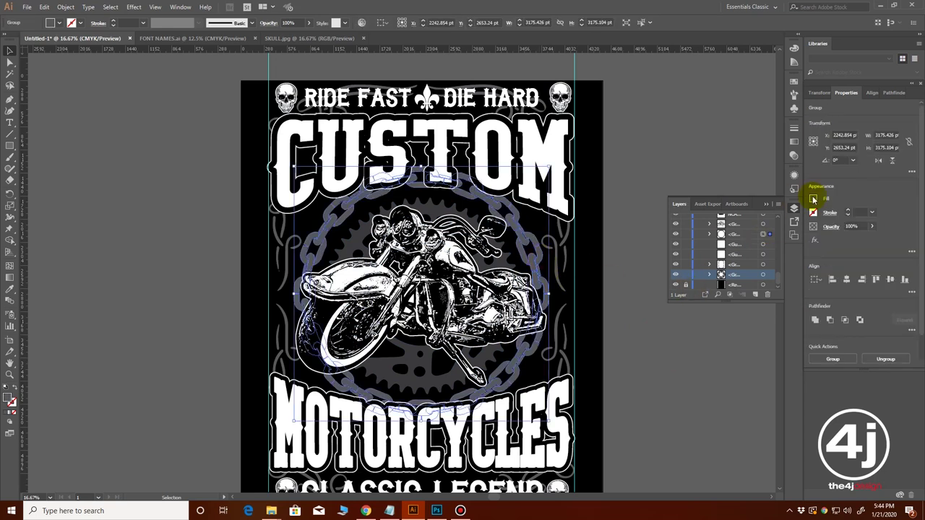
{"action": "left_click", "coordinate": [813, 200]}
{"action": "left_click", "coordinate": [723, 265]}
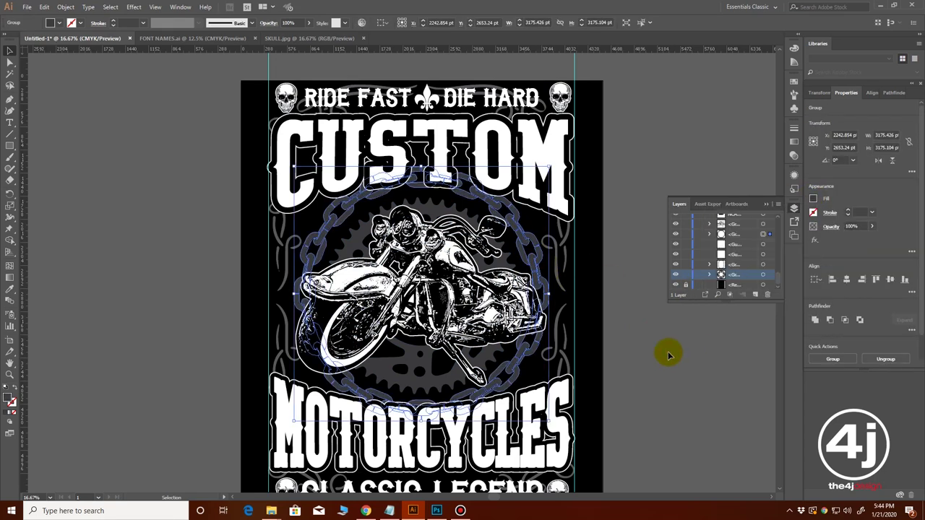
{"action": "left_click", "coordinate": [657, 352]}
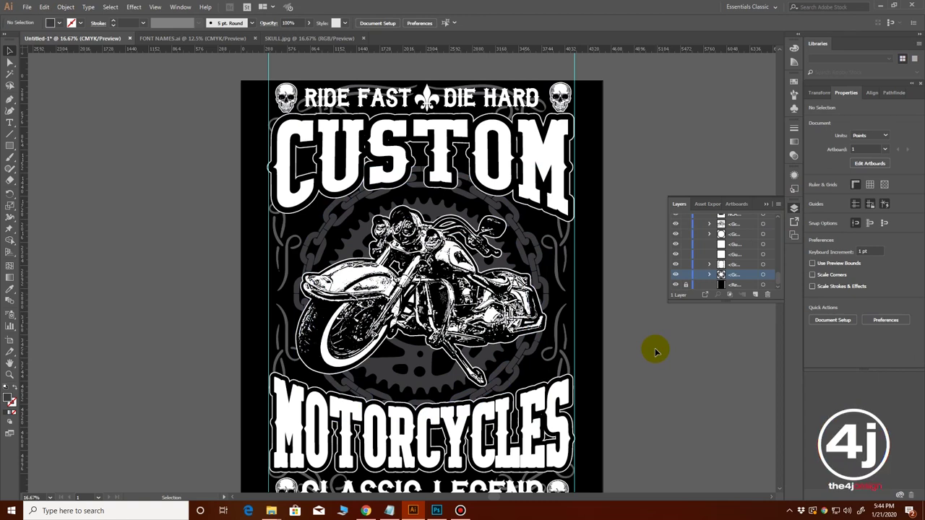
{"action": "key", "text": "ctrl+minus"}
{"action": "left_click_drag", "start_coordinate": [227, 337], "coordinate": [246, 357]}
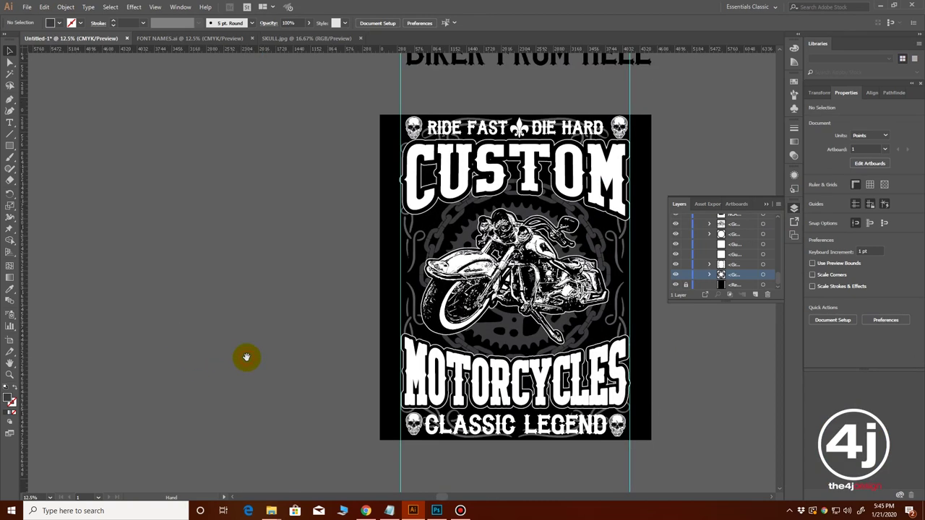
Step: Place the WINGS image on the empty canvas beside the motorcycle poster
{"action": "key", "text": "ctrl+shift+p"}
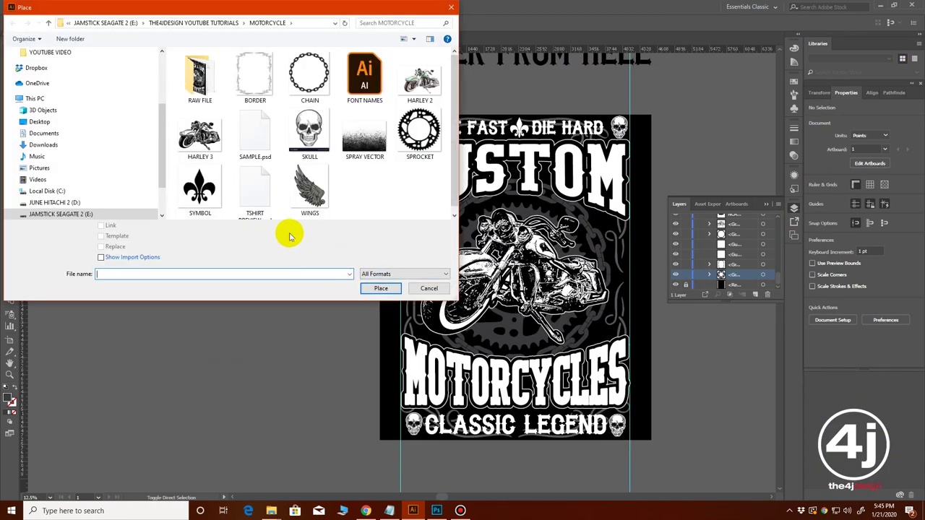
{"action": "left_click", "coordinate": [309, 192]}
{"action": "left_click", "coordinate": [381, 288]}
{"action": "left_click_drag", "start_coordinate": [183, 251], "coordinate": [311, 396]}
{"action": "left_click_drag", "start_coordinate": [275, 358], "coordinate": [310, 283]}
{"action": "key", "text": "ctrl+="}
Step: Image-trace the wing in black and white with threshold 128, paths 50%, corners 75% and noise 6 px
{"action": "left_click", "coordinate": [180, 7]}
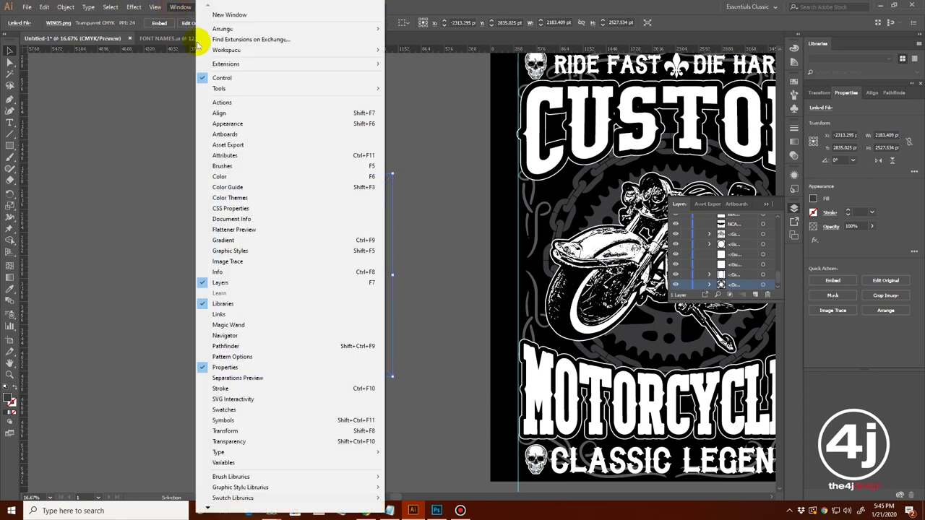
{"action": "left_click", "coordinate": [268, 262]}
{"action": "left_click_drag", "start_coordinate": [693, 200], "coordinate": [724, 201]}
{"action": "left_click_drag", "start_coordinate": [677, 263], "coordinate": [653, 262]}
{"action": "mouse_move", "coordinate": [710, 246]}
{"action": "left_mouse_down"}
{"action": "mouse_move", "coordinate": [732, 247]}
{"action": "mouse_move", "coordinate": [720, 230]}
{"action": "mouse_move", "coordinate": [725, 201]}
{"action": "left_mouse_up"}
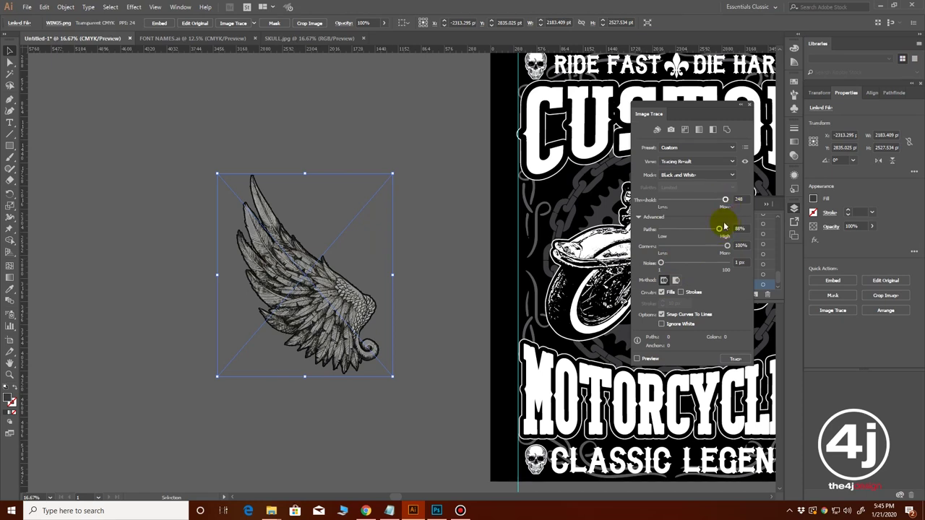
{"action": "left_click", "coordinate": [638, 358]}
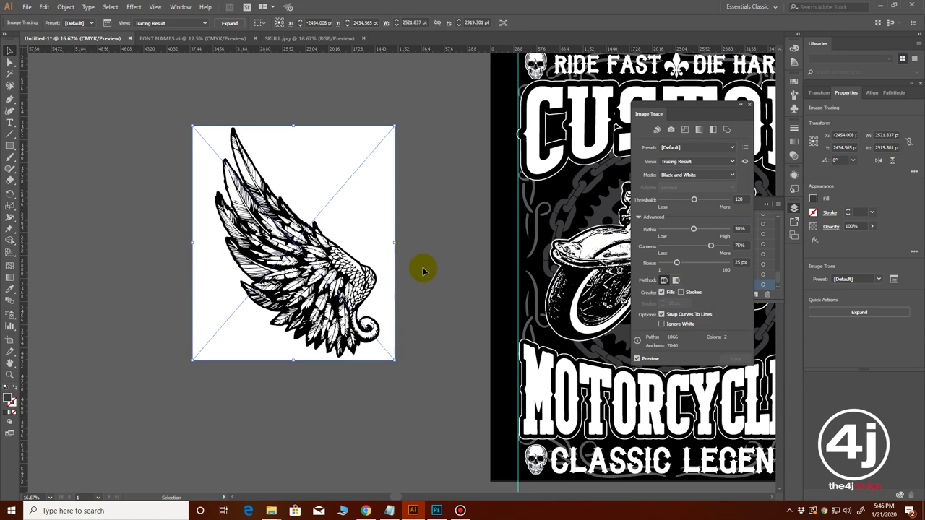
{"action": "left_click_drag", "start_coordinate": [676, 263], "coordinate": [663, 263]}
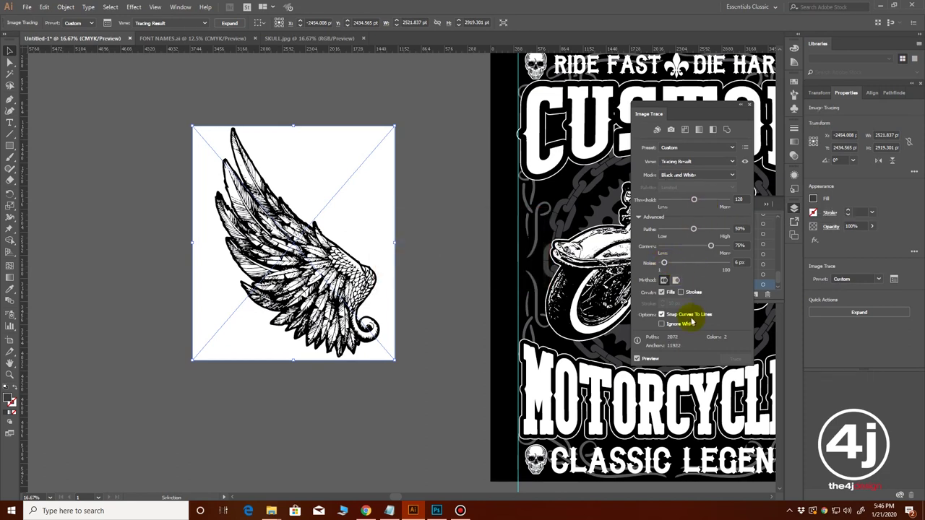
{"action": "left_click", "coordinate": [750, 104]}
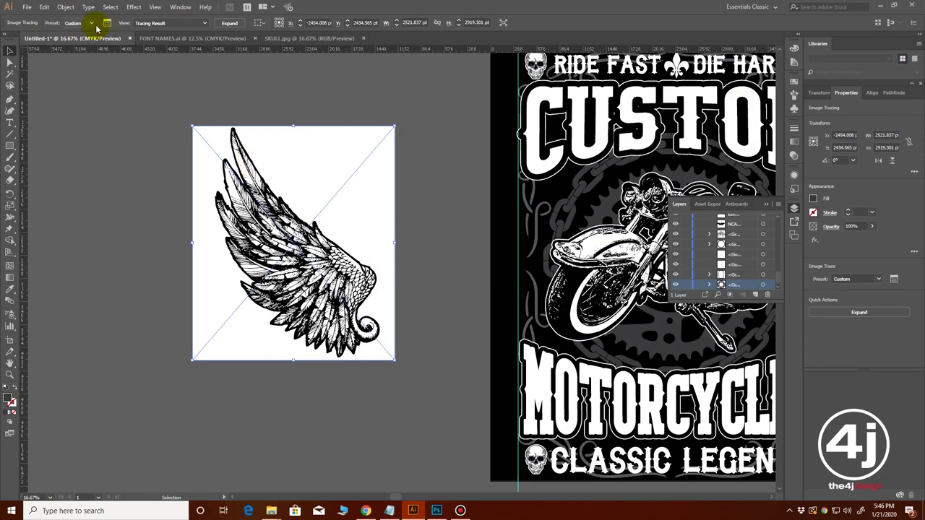
Step: Expand the traced wing's object and fill into editable paths
{"action": "left_click", "coordinate": [65, 9]}
{"action": "left_click", "coordinate": [62, 113]}
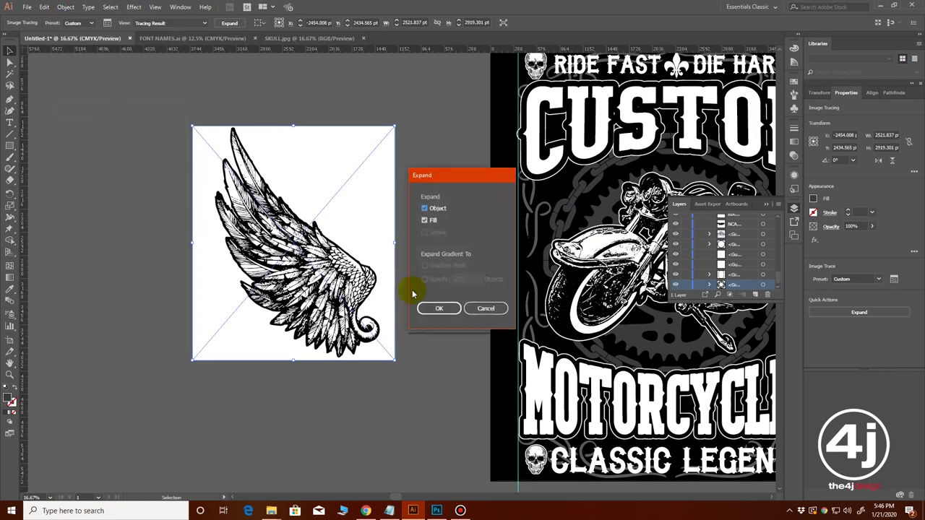
{"action": "left_click", "coordinate": [437, 306]}
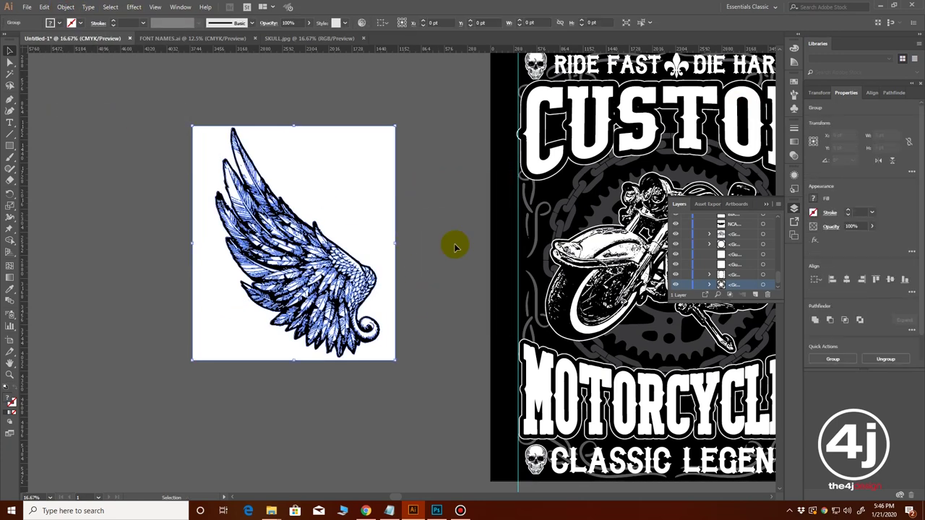
Step: Separate the expanded wing artwork and delete the white background surrounding the wing
{"action": "key", "text": "Delete"}
{"action": "key", "text": "ctrl+z"}
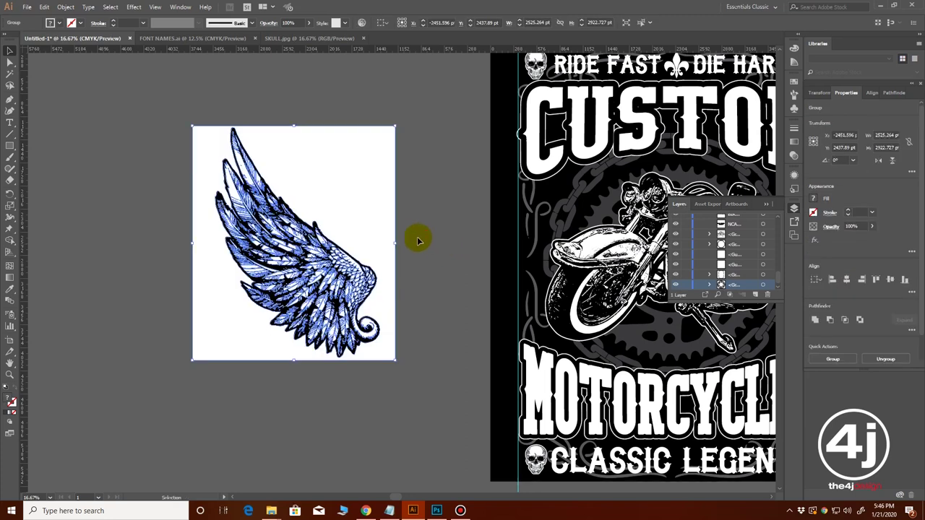
{"action": "left_click", "coordinate": [69, 8]}
{"action": "left_click", "coordinate": [81, 109]}
{"action": "left_click", "coordinate": [434, 304]}
{"action": "left_click", "coordinate": [371, 231]}
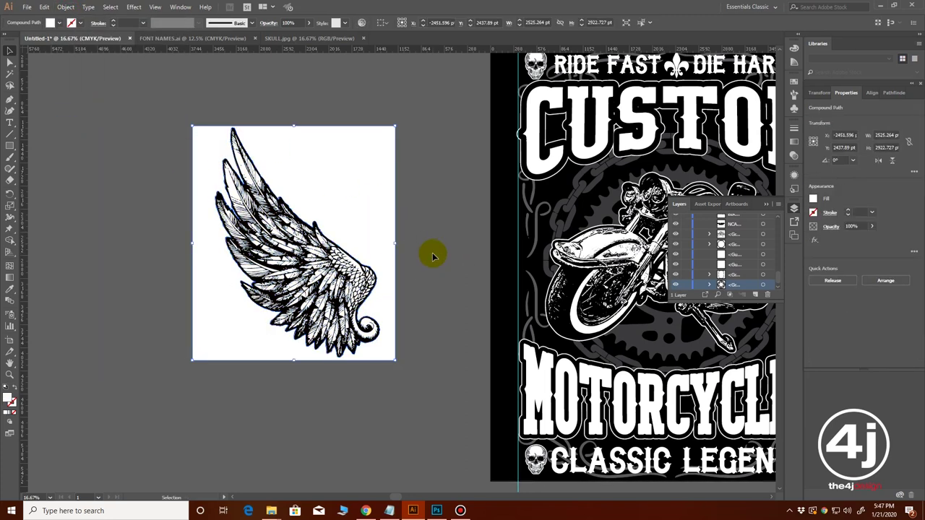
{"action": "key", "text": "Delete"}
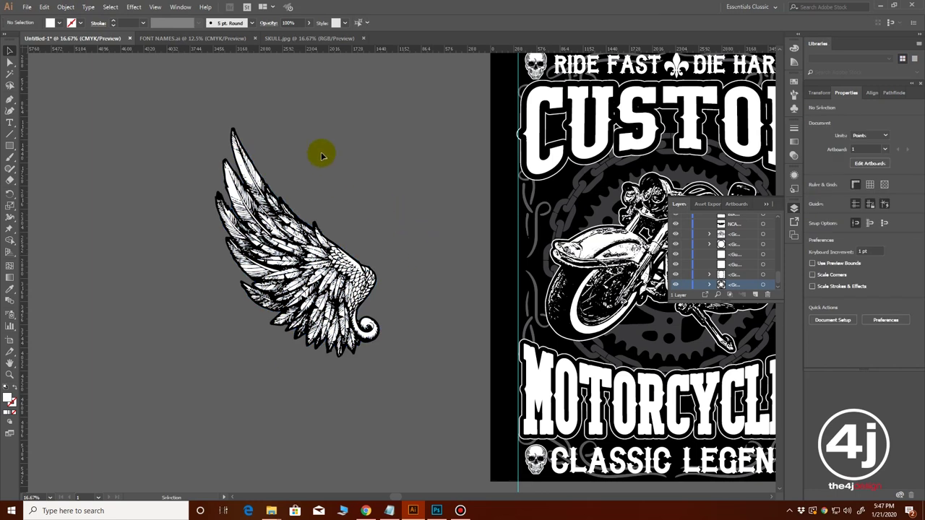
Step: Try to select every shape with the same white fill color as the wing's upper feather
{"action": "left_click", "coordinate": [241, 159]}
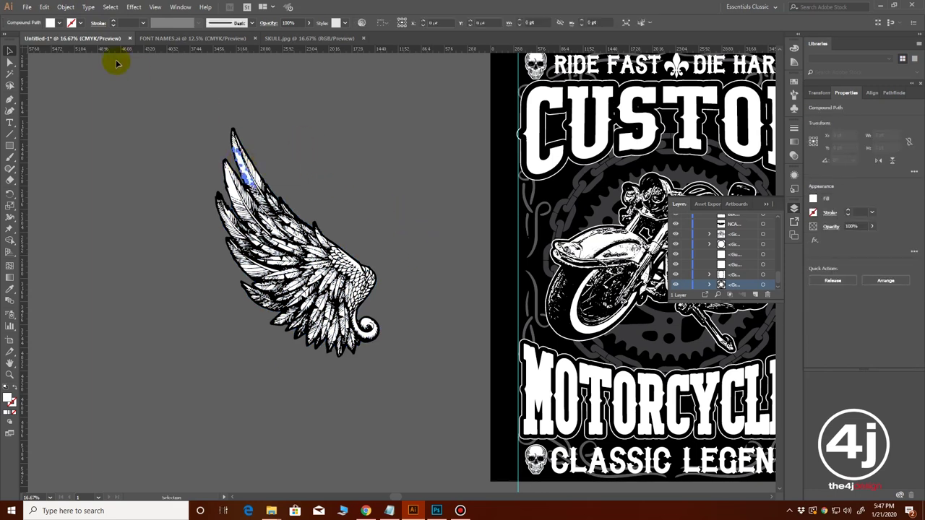
{"action": "left_click", "coordinate": [110, 6]}
{"action": "mouse_move", "coordinate": [123, 97]}
{"action": "left_click", "coordinate": [282, 141]}
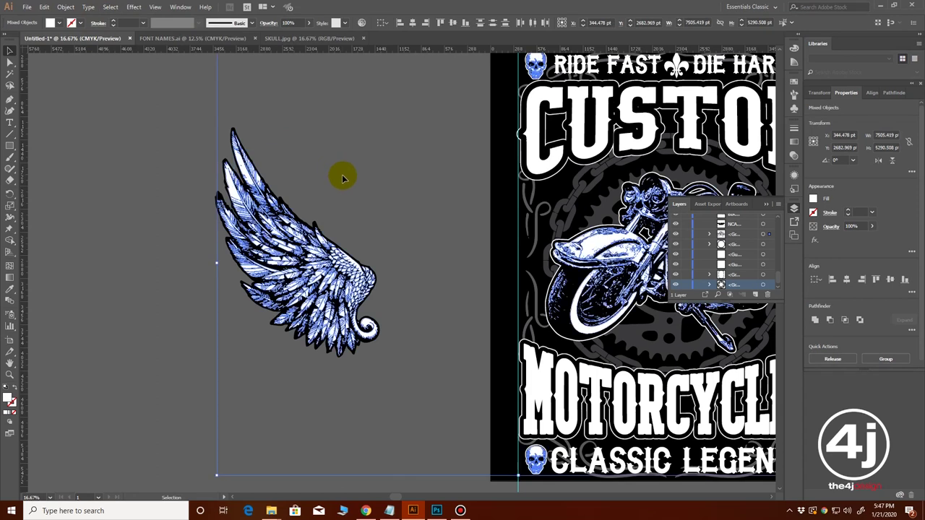
{"action": "left_click", "coordinate": [362, 180]}
Step: Copy the whole traced wing from beside the poster and switch to the FONT NAMES.ai document
{"action": "key", "text": "ctrl+minus"}
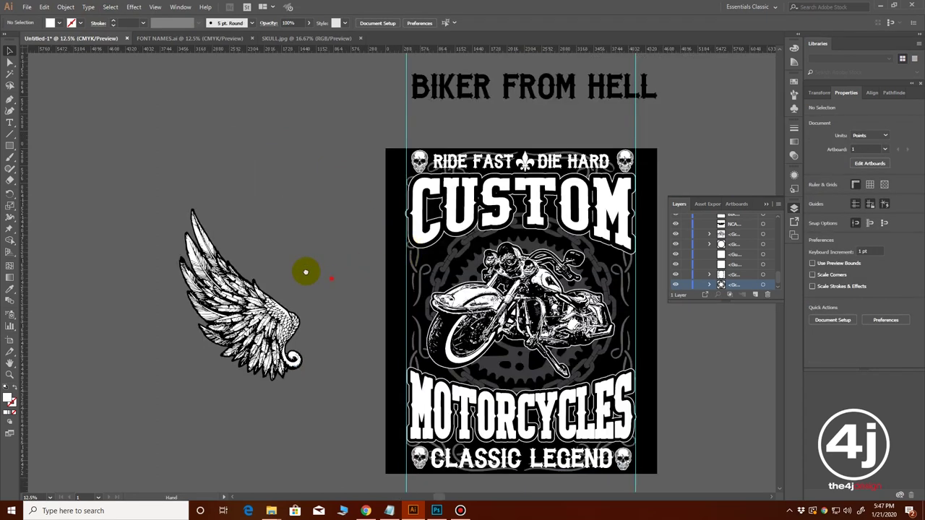
{"action": "left_click_drag", "start_coordinate": [286, 219], "coordinate": [326, 199]}
{"action": "left_click", "coordinate": [328, 228], "text": "ctrl"}
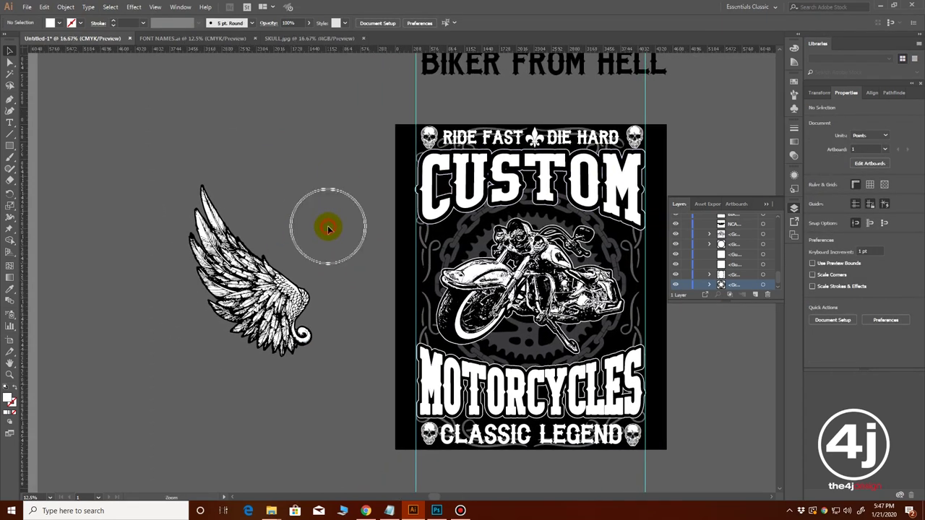
{"action": "left_click_drag", "start_coordinate": [372, 274], "coordinate": [351, 232]}
{"action": "left_click_drag", "start_coordinate": [379, 161], "coordinate": [153, 420]}
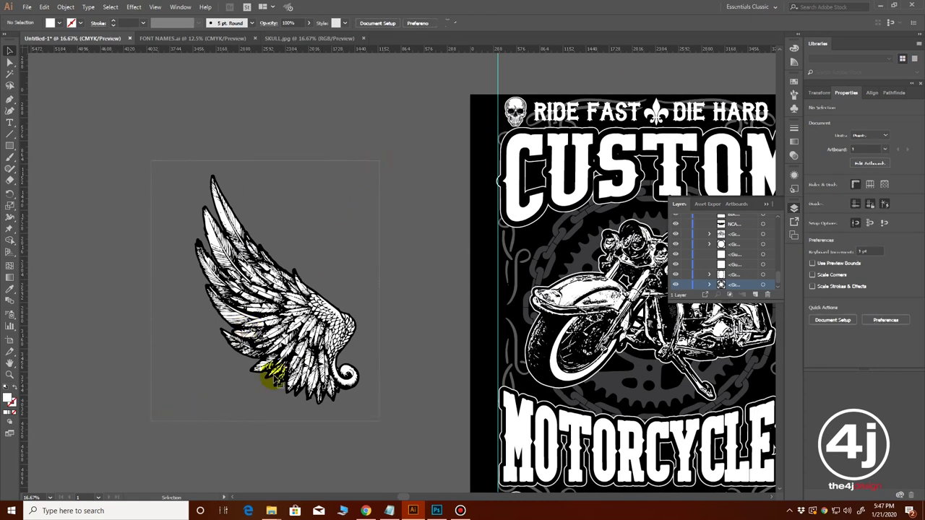
{"action": "key", "text": "v"}
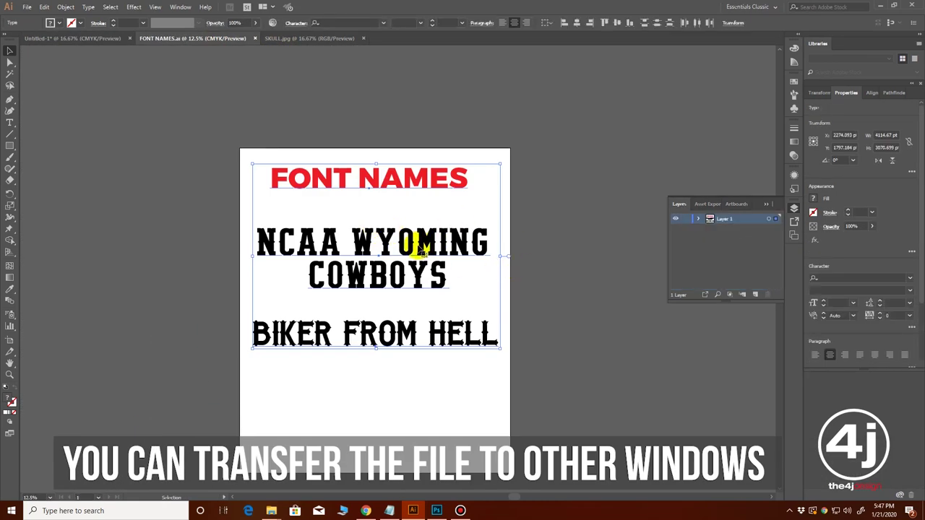
Step: Move the font name texts off the artboard and paste the wing on the empty canvas beside it
{"action": "left_click_drag", "start_coordinate": [421, 248], "coordinate": [715, 130]}
{"action": "left_click", "coordinate": [340, 350]}
{"action": "key", "text": "ctrl+v"}
{"action": "left_click_drag", "start_coordinate": [424, 330], "coordinate": [232, 325]}
{"action": "left_click", "coordinate": [250, 275]}
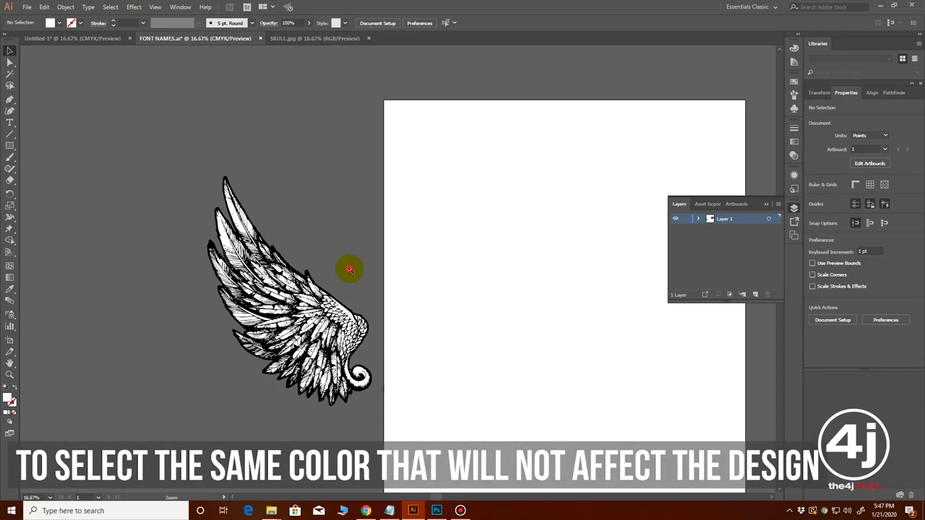
Step: Select all white feather shapes by their shared fill color and fill them with a dark gray swatch
{"action": "left_click", "coordinate": [350, 267]}
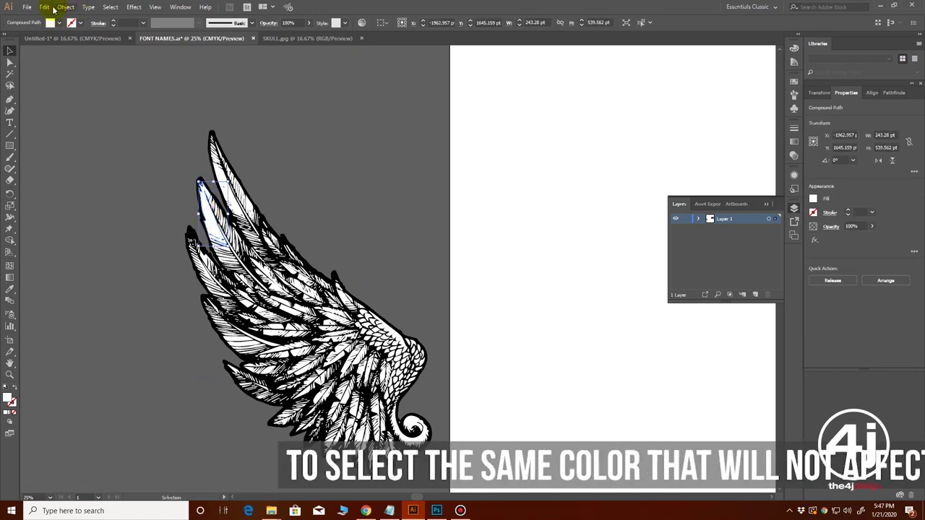
{"action": "left_click", "coordinate": [88, 6]}
{"action": "mouse_move", "coordinate": [110, 6]}
{"action": "mouse_move", "coordinate": [127, 101]}
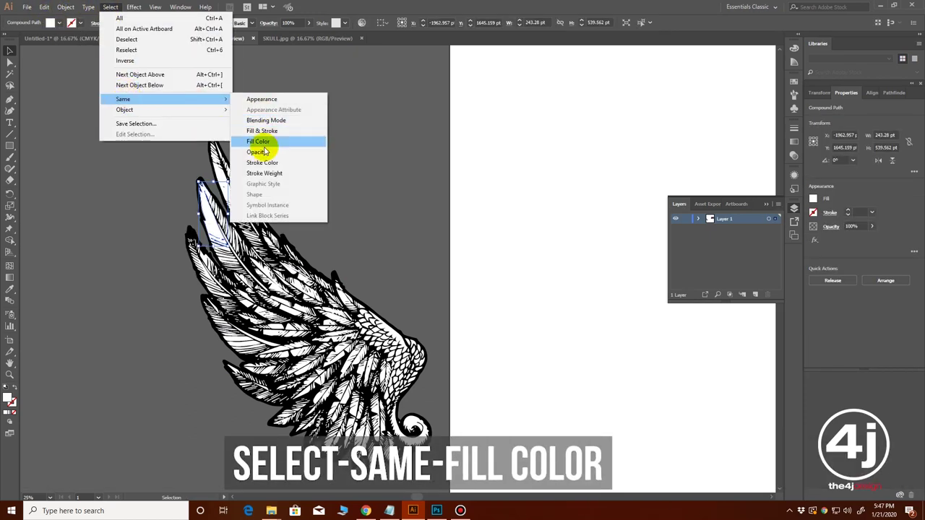
{"action": "left_click", "coordinate": [263, 140]}
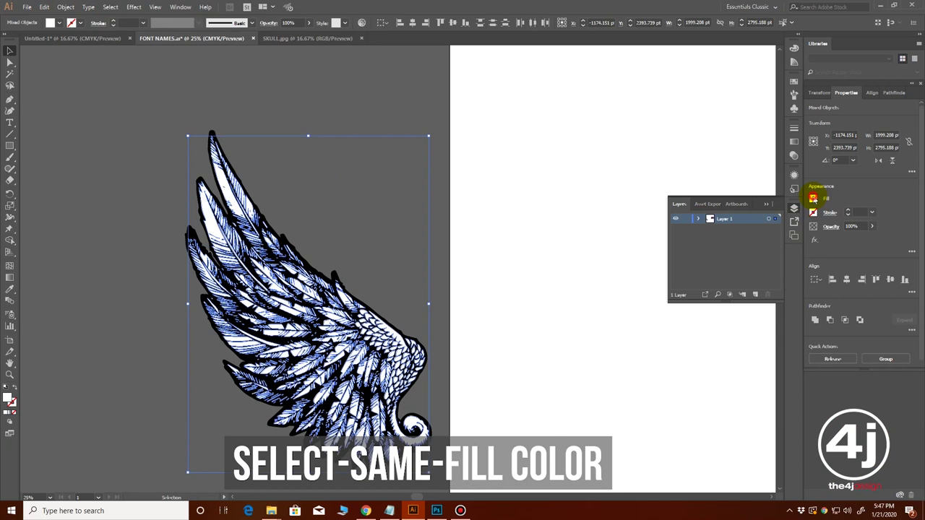
{"action": "left_click", "coordinate": [813, 198]}
{"action": "left_click", "coordinate": [728, 263]}
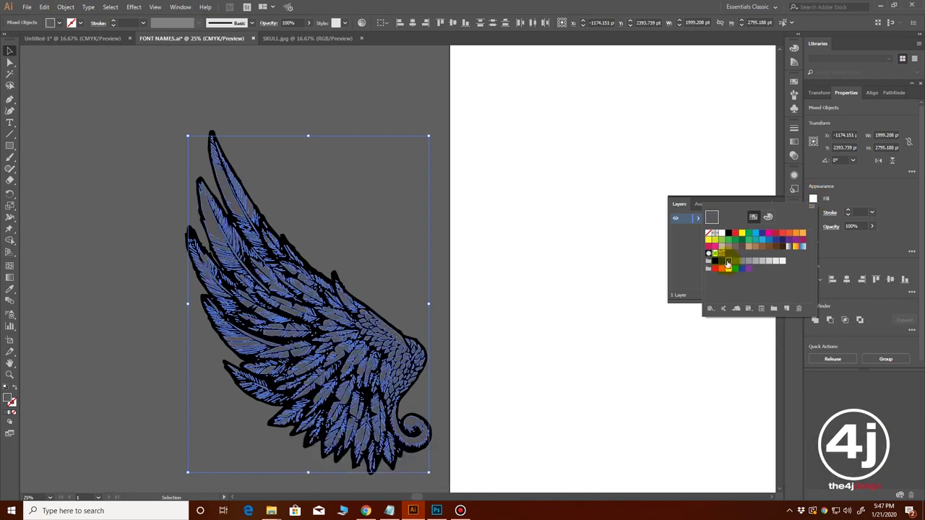
{"action": "left_click", "coordinate": [479, 269]}
{"action": "left_click", "coordinate": [333, 227]}
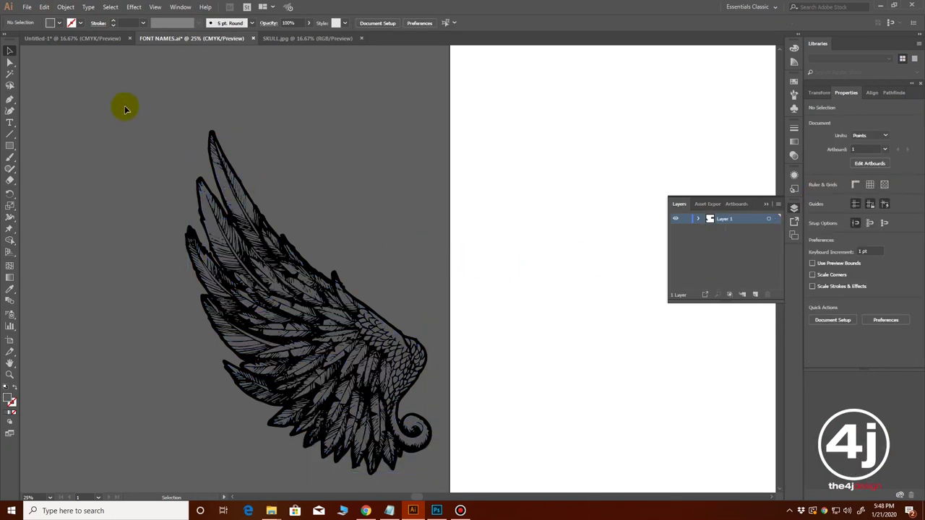
Step: Group all the shapes of the wing together
{"action": "left_click_drag", "start_coordinate": [427, 468], "coordinate": [425, 466]}
{"action": "key", "text": "ctrl+g"}
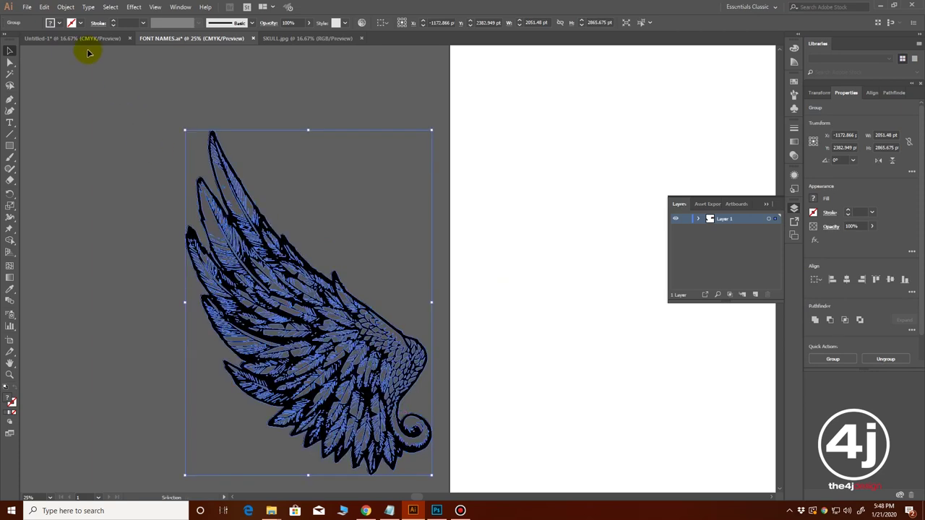
{"action": "left_click", "coordinate": [370, 209]}
Step: Select all feather shapes by their shared fill color and fill them with the K=60 gray swatch
{"action": "left_click", "coordinate": [228, 193]}
{"action": "left_click", "coordinate": [110, 6]}
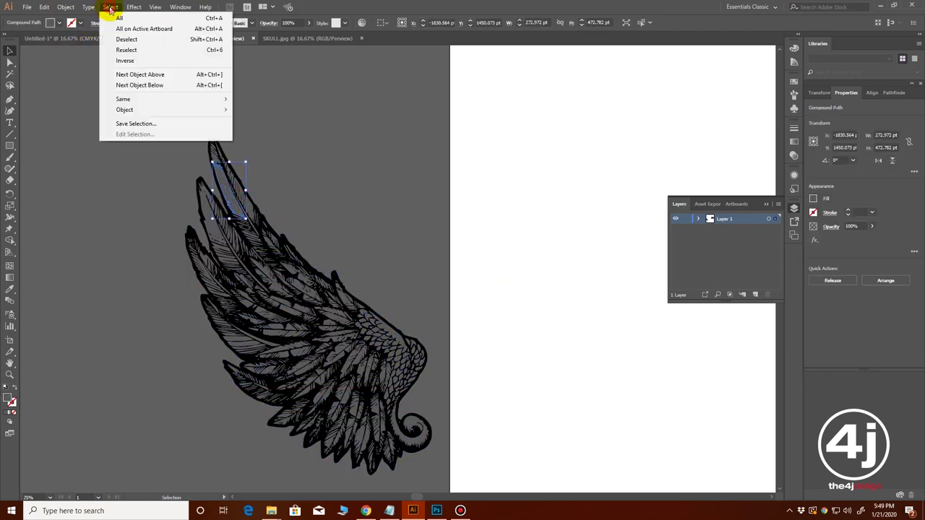
{"action": "mouse_move", "coordinate": [123, 99]}
{"action": "left_click", "coordinate": [278, 143]}
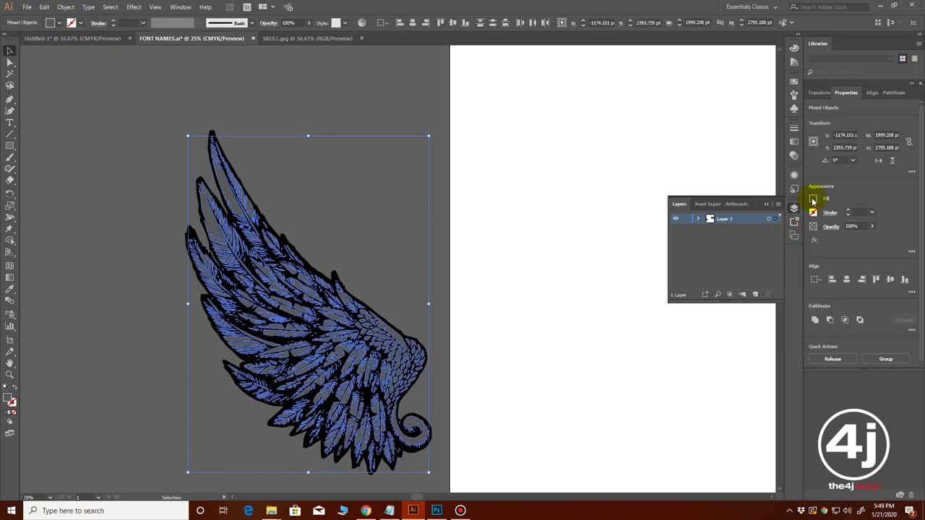
{"action": "left_click", "coordinate": [813, 198]}
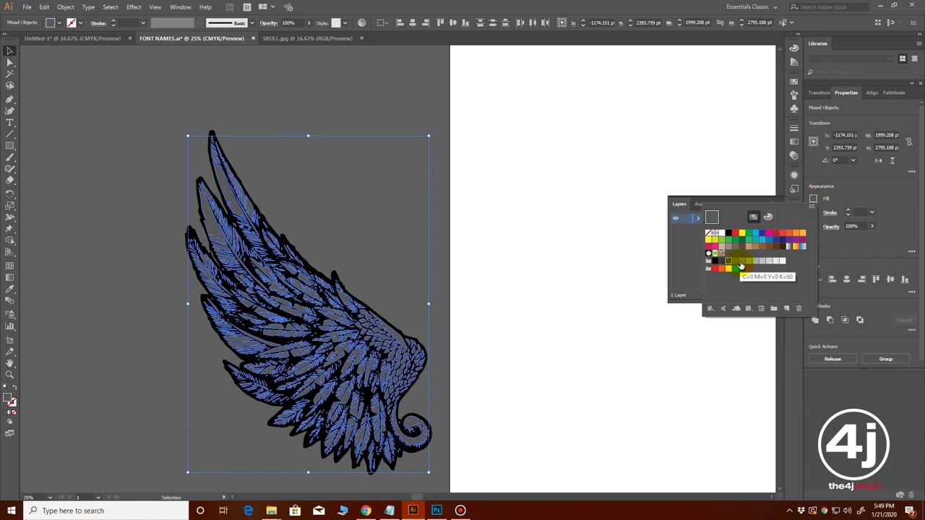
{"action": "left_click", "coordinate": [741, 268]}
{"action": "left_click", "coordinate": [378, 229]}
{"action": "left_click", "coordinate": [142, 97]}
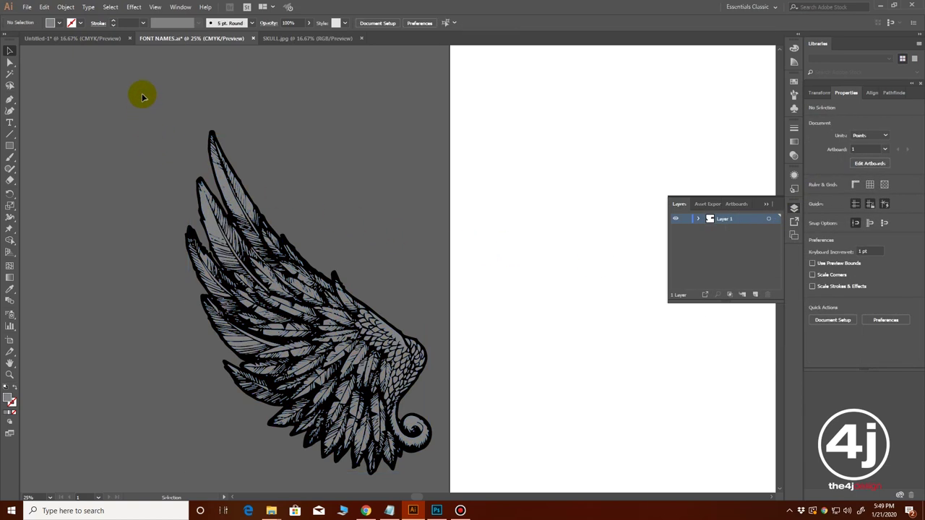
Step: Copy the grouped gray wing into the poster and fit it smaller, rotated to about 338.56°, against the motorcycle's front wheel
{"action": "left_click", "coordinate": [360, 383]}
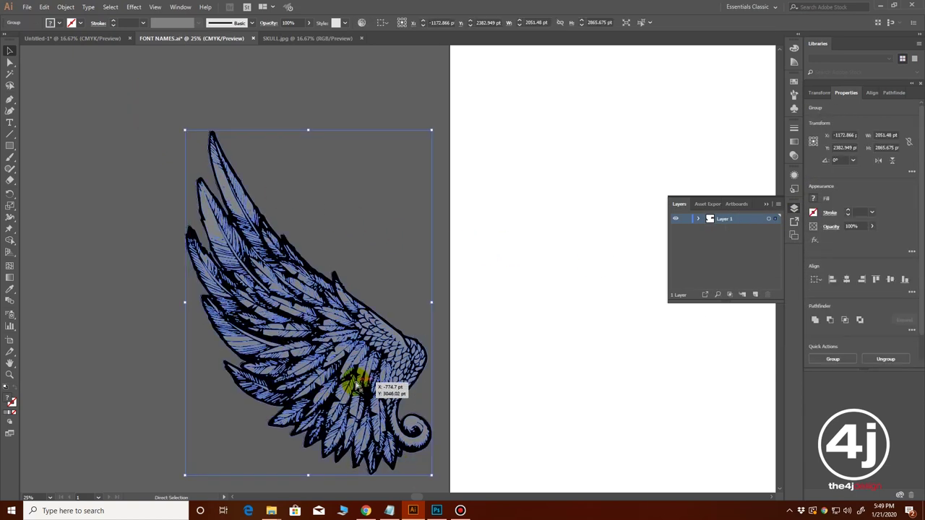
{"action": "left_click", "coordinate": [89, 40]}
{"action": "key", "text": "ctrl+v"}
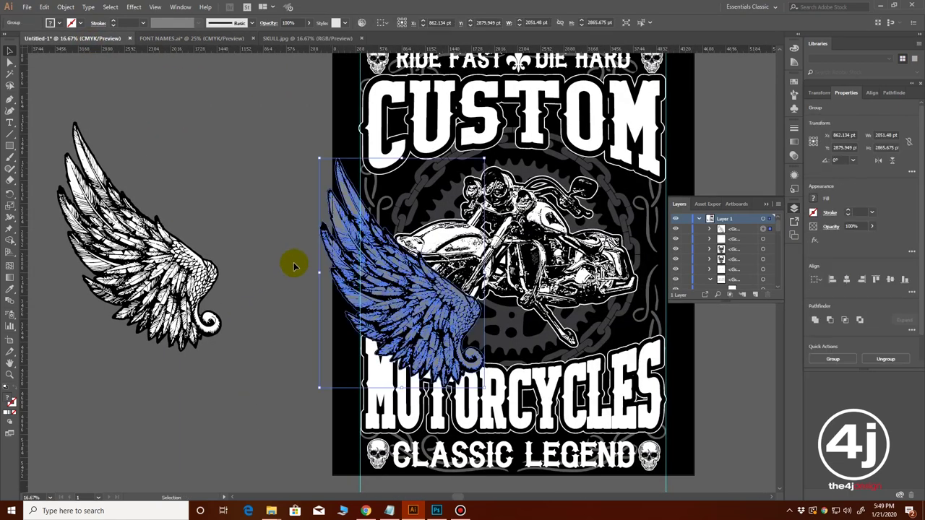
{"action": "left_click_drag", "start_coordinate": [477, 389], "coordinate": [417, 372]}
{"action": "left_click_drag", "start_coordinate": [393, 295], "coordinate": [430, 290]}
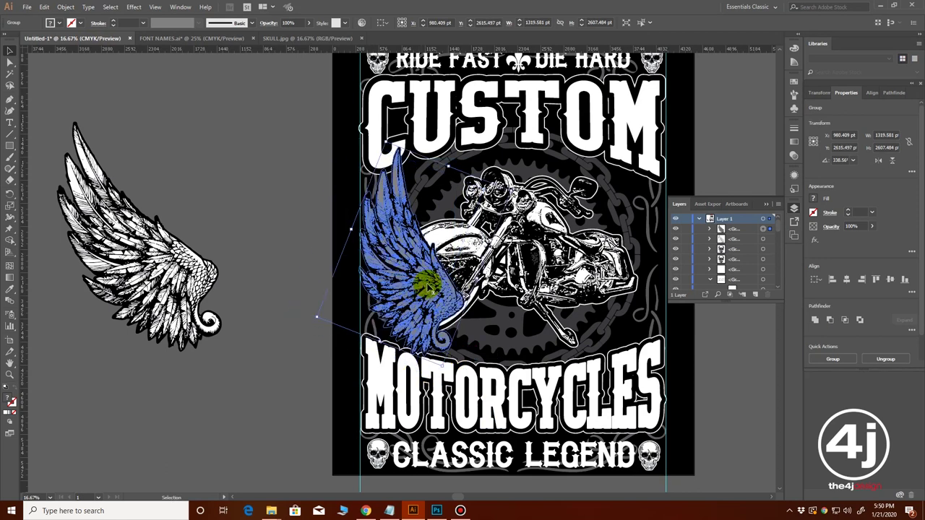
Step: Send the wing to the back and restack it behind the motorcycle, above the chain ring
{"action": "right_click", "coordinate": [439, 292]}
{"action": "mouse_move", "coordinate": [531, 393]}
{"action": "left_click", "coordinate": [579, 423]}
{"action": "left_click_drag", "start_coordinate": [777, 224], "coordinate": [746, 224]}
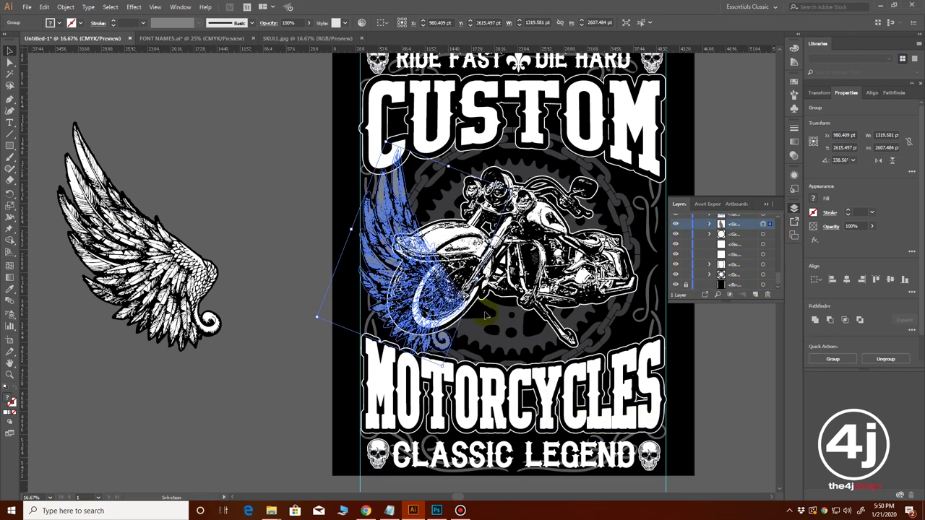
{"action": "left_click", "coordinate": [279, 355]}
Step: Create a copy of the poster's wing and reflect it about the vertical axis at 90°
{"action": "left_click_drag", "start_coordinate": [421, 374], "coordinate": [351, 383]}
{"action": "left_click", "coordinate": [317, 240]}
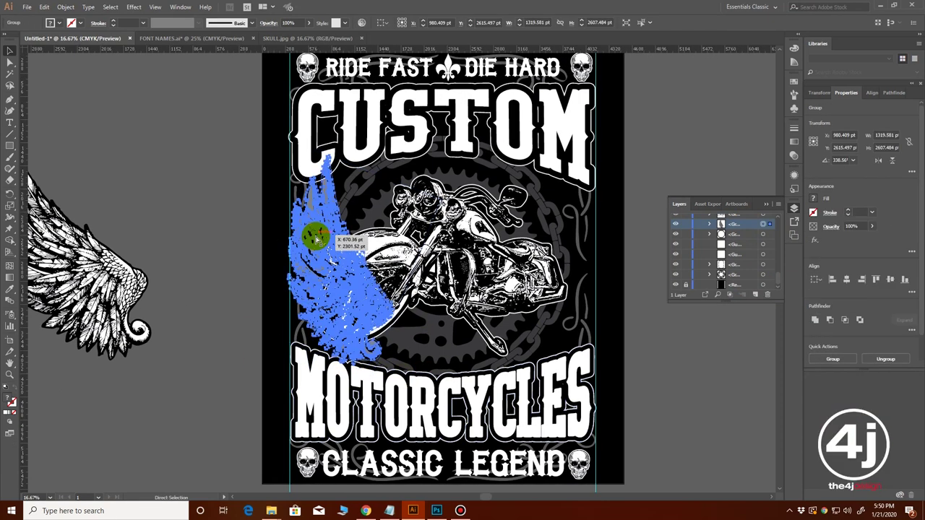
{"action": "right_click", "coordinate": [315, 238]}
{"action": "mouse_move", "coordinate": [368, 326]}
{"action": "left_click", "coordinate": [465, 365]}
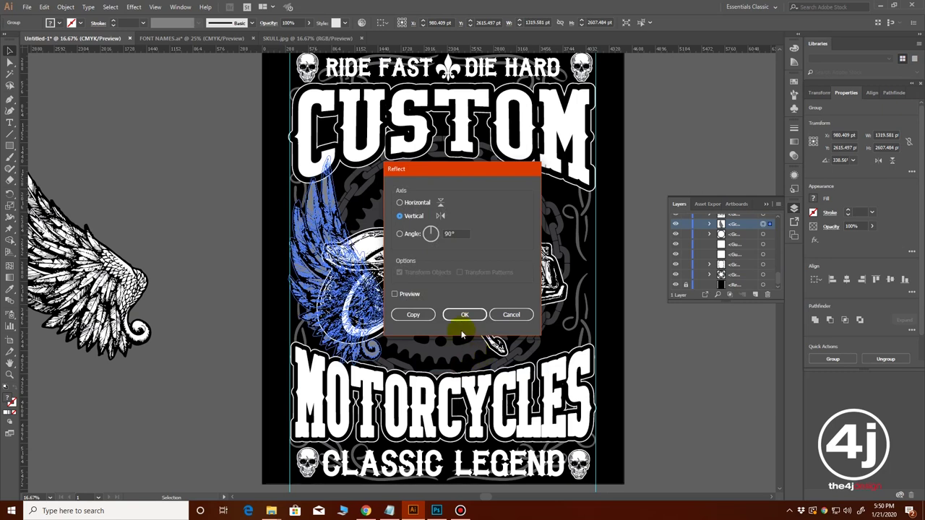
{"action": "left_click", "coordinate": [466, 318]}
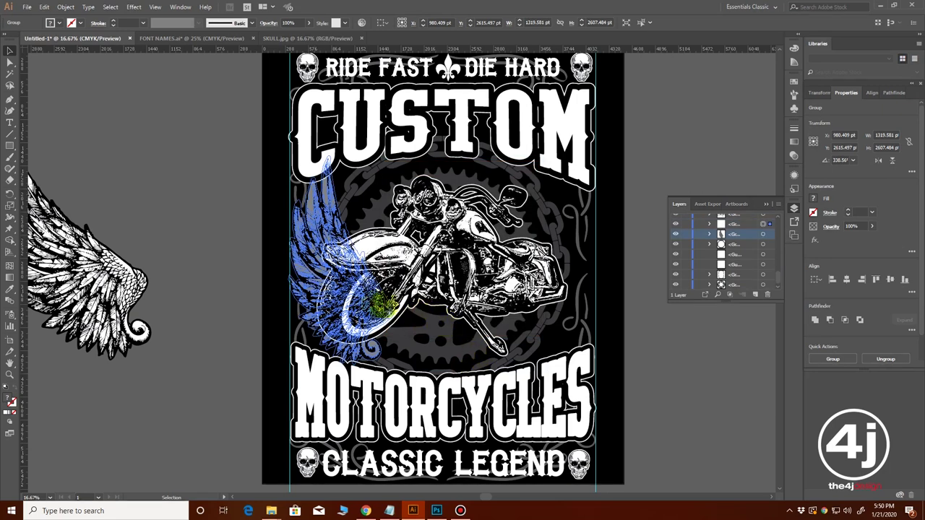
Step: Move the mirrored wing behind the motorcycle's rear wheel and delete the spare wing lying beside the artboard
{"action": "left_click_drag", "start_coordinate": [359, 297], "coordinate": [507, 324]}
{"action": "left_click", "coordinate": [691, 371]}
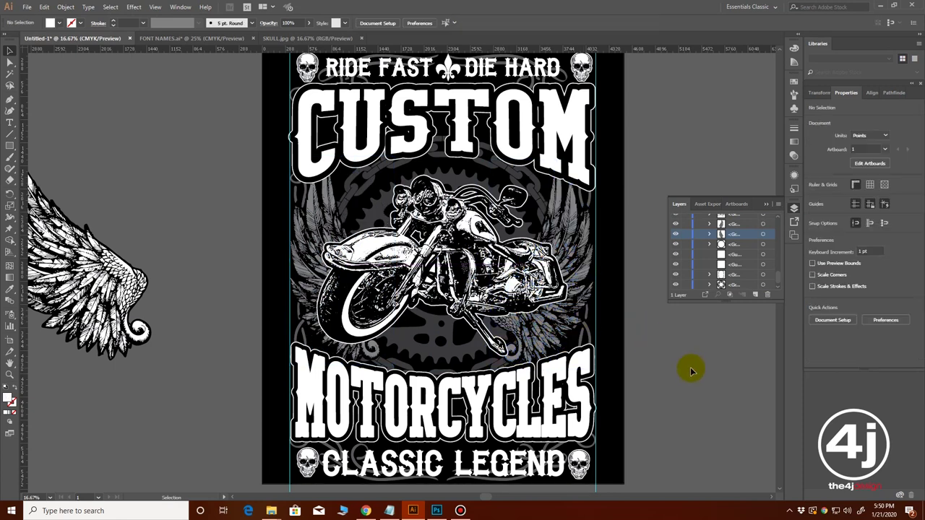
{"action": "key", "text": "ctrl+minus"}
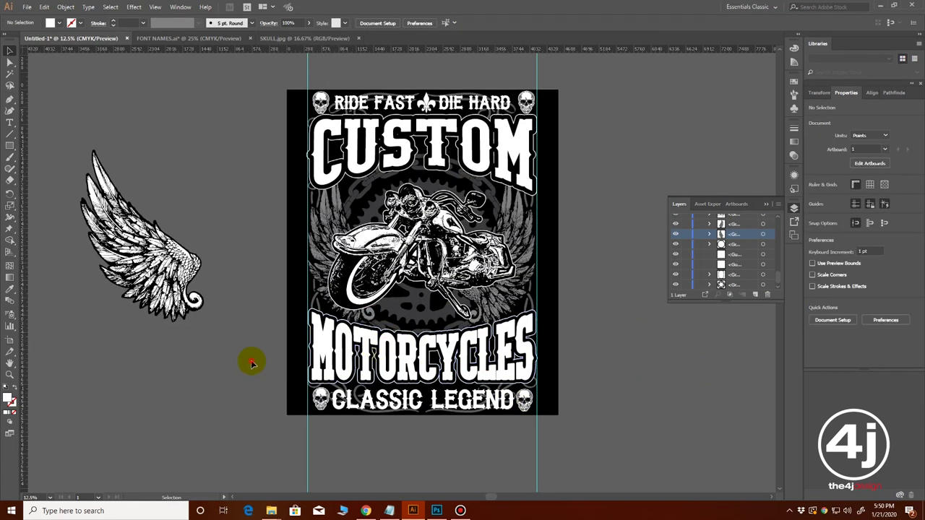
{"action": "left_click_drag", "start_coordinate": [86, 318], "coordinate": [85, 319]}
{"action": "key", "text": "Delete"}
Step: Offset the paths of the RIDE FAST DIE HARD tagline by 30 pt with round joins
{"action": "key", "text": "ctrl+plus"}
{"action": "left_click_drag", "start_coordinate": [461, 369], "coordinate": [455, 460]}
{"action": "scroll", "coordinate": [450, 123], "scroll_direction": "up", "scroll_amount": 2}
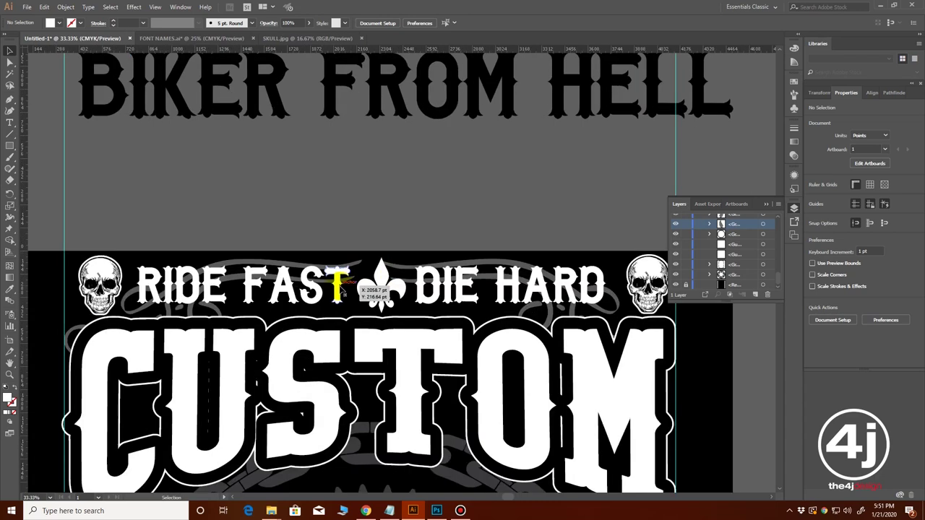
{"action": "left_click", "coordinate": [339, 289]}
{"action": "left_click", "coordinate": [65, 6]}
{"action": "mouse_move", "coordinate": [107, 229]}
{"action": "left_click", "coordinate": [224, 261]}
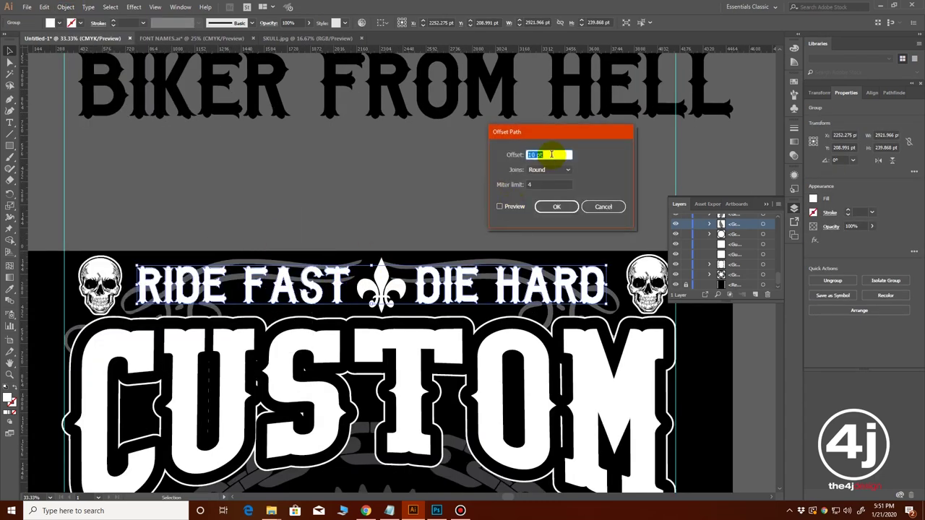
{"action": "left_click", "coordinate": [499, 207]}
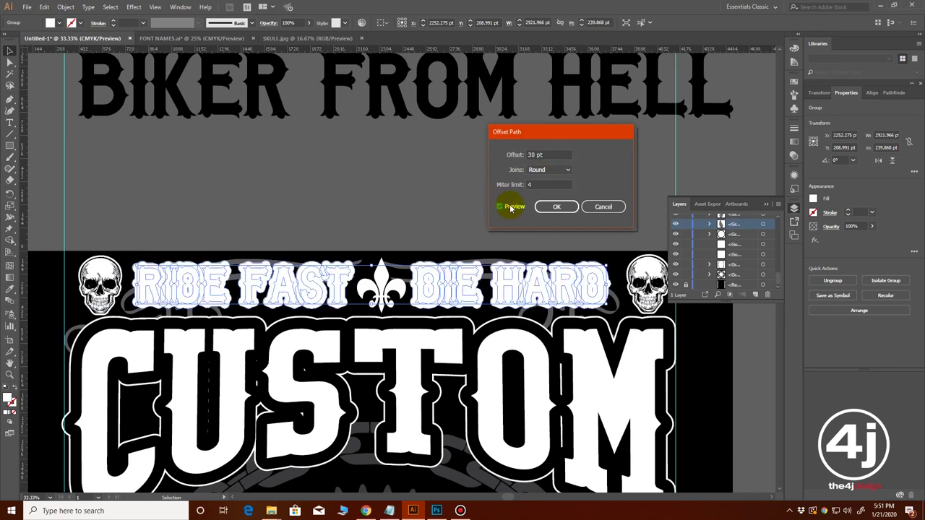
{"action": "left_click", "coordinate": [560, 208]}
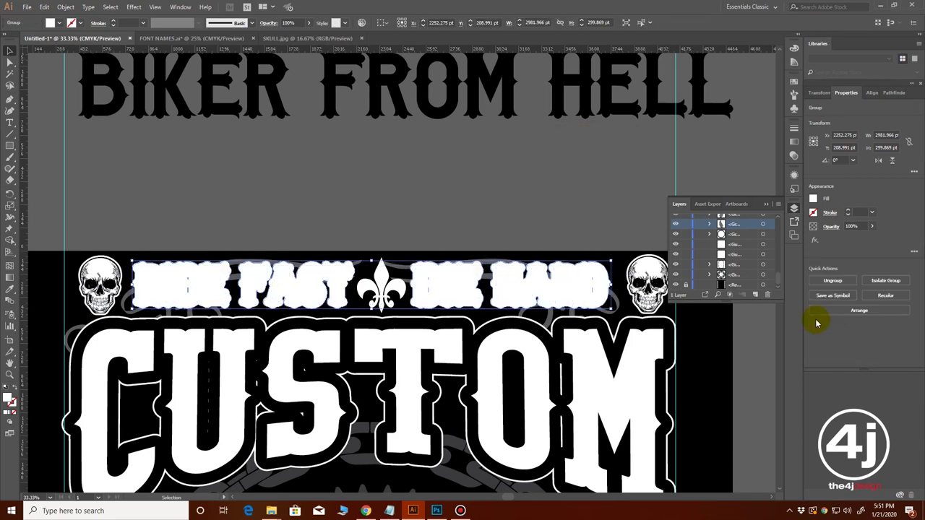
Step: Fill the tagline's offset outline at the poster's top with black and send it backward behind the white lettering
{"action": "left_click", "coordinate": [813, 199]}
{"action": "left_click", "coordinate": [730, 234]}
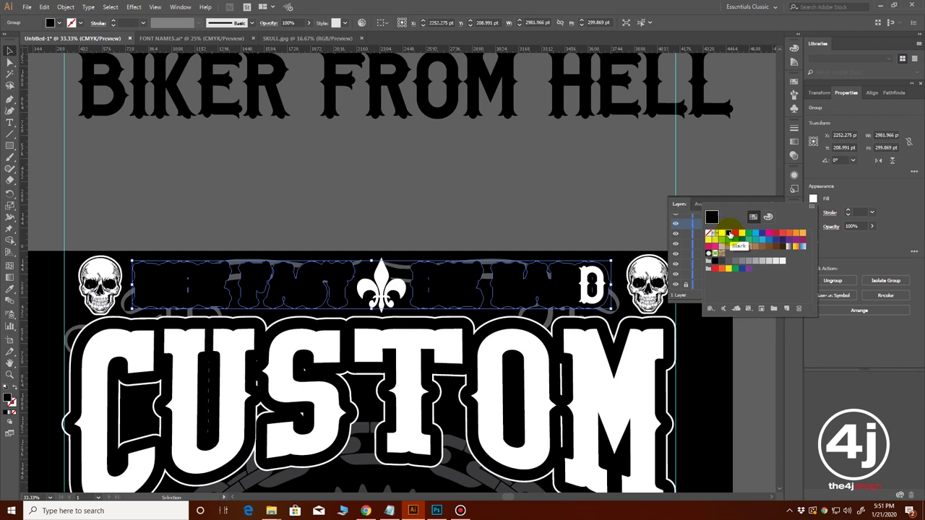
{"action": "left_click", "coordinate": [526, 293]}
{"action": "key", "text": "ctrl+bracketleft"}
{"action": "key", "text": "ctrl+bracketleft"}
{"action": "key", "text": "ctrl+bracketleft"}
{"action": "key", "text": "ctrl+bracketleft"}
{"action": "key", "text": "ctrl+bracketleft"}
{"action": "key", "text": "ctrl+bracketleft"}
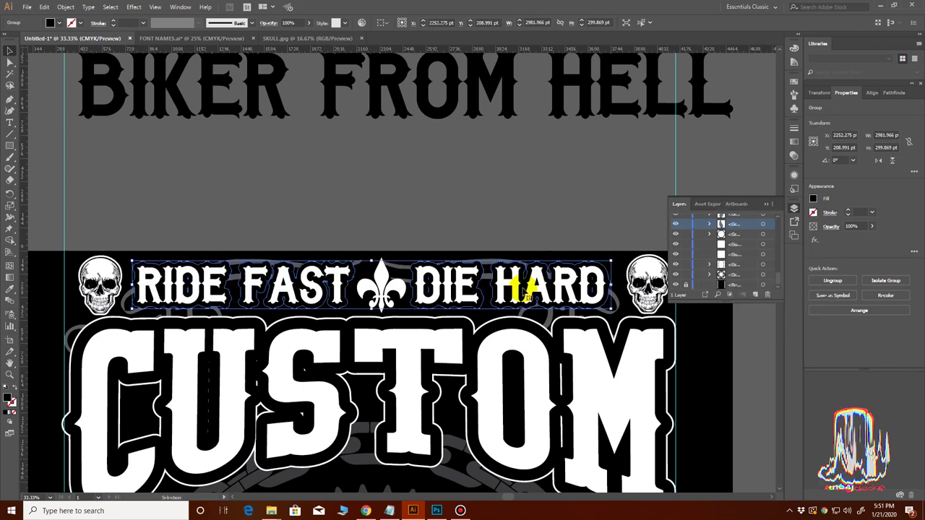
{"action": "left_click", "coordinate": [459, 193]}
Step: Offset the paths of the CLASSIC LEGEND tagline by 30 pt with round joins
{"action": "left_click_drag", "start_coordinate": [435, 369], "coordinate": [439, 277]}
{"action": "left_click_drag", "start_coordinate": [430, 378], "coordinate": [476, 79]}
{"action": "scroll", "coordinate": [434, 318], "scroll_direction": "down", "scroll_amount": 5}
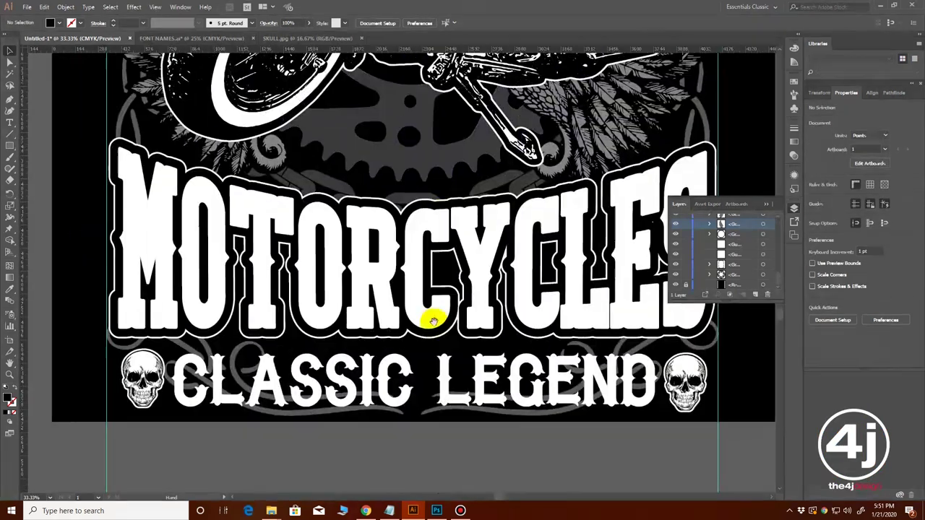
{"action": "left_click", "coordinate": [388, 347]}
{"action": "left_click", "coordinate": [66, 8]}
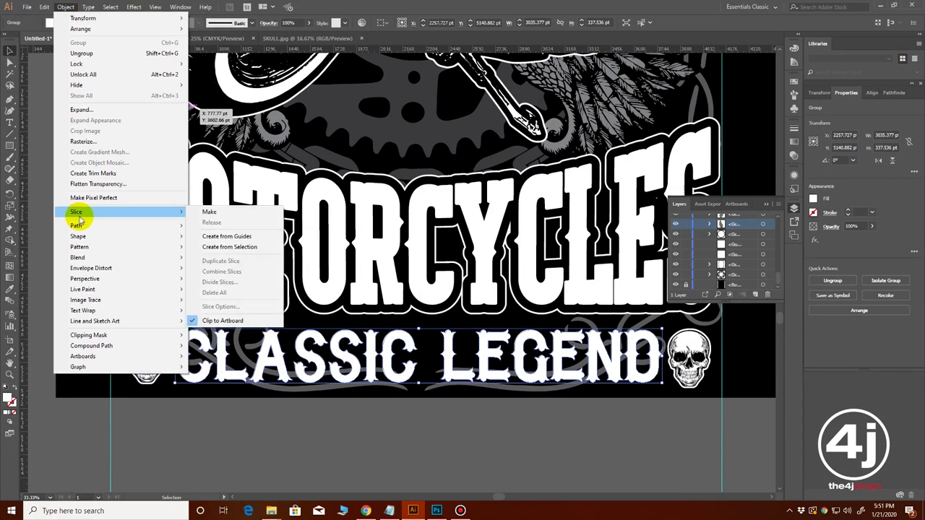
{"action": "mouse_move", "coordinate": [215, 224]}
{"action": "left_click", "coordinate": [268, 260]}
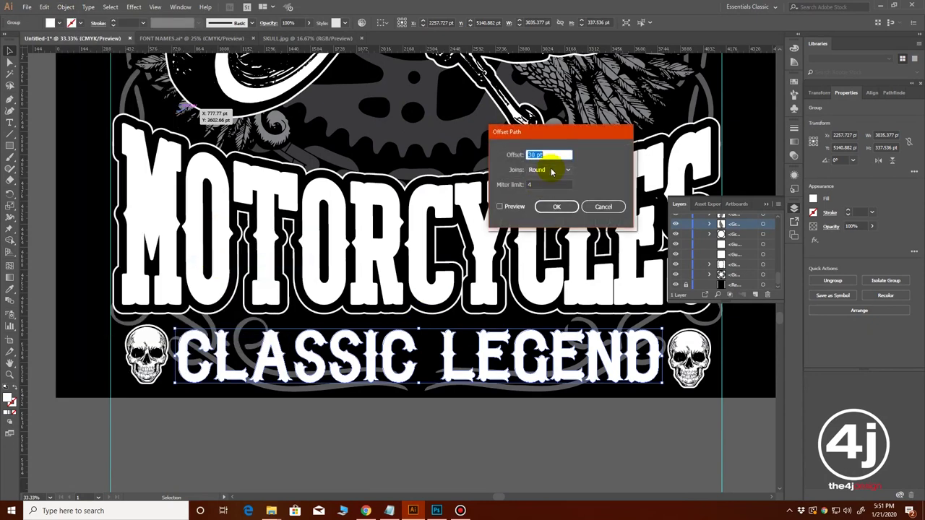
{"action": "left_click", "coordinate": [500, 207]}
{"action": "left_click", "coordinate": [555, 209]}
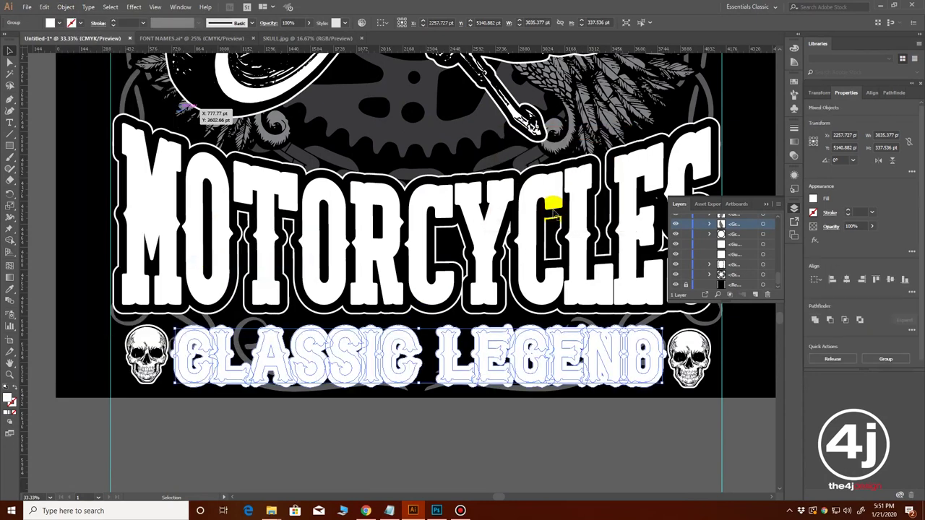
Step: Fill the CLASSIC LEGEND offset outline with black and send it backward behind the white letters
{"action": "left_click", "coordinate": [813, 198]}
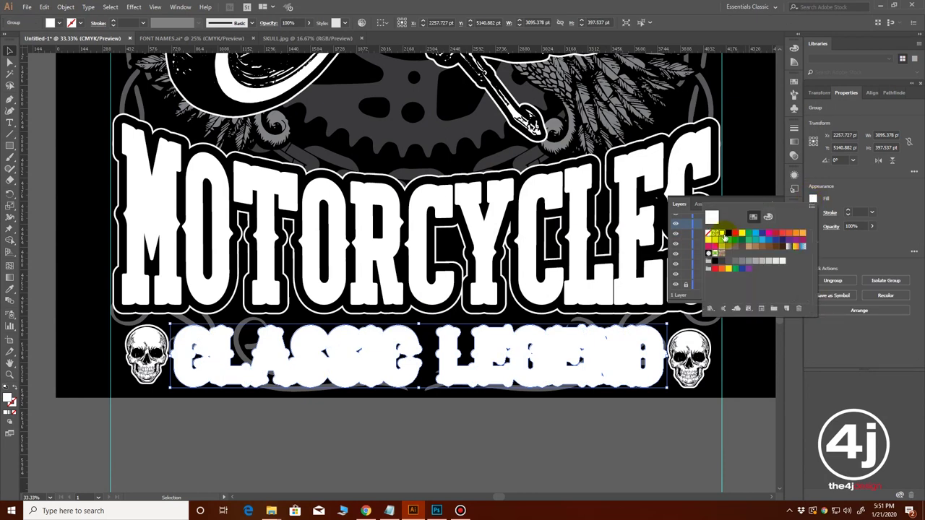
{"action": "left_click", "coordinate": [728, 233]}
{"action": "left_click", "coordinate": [569, 353]}
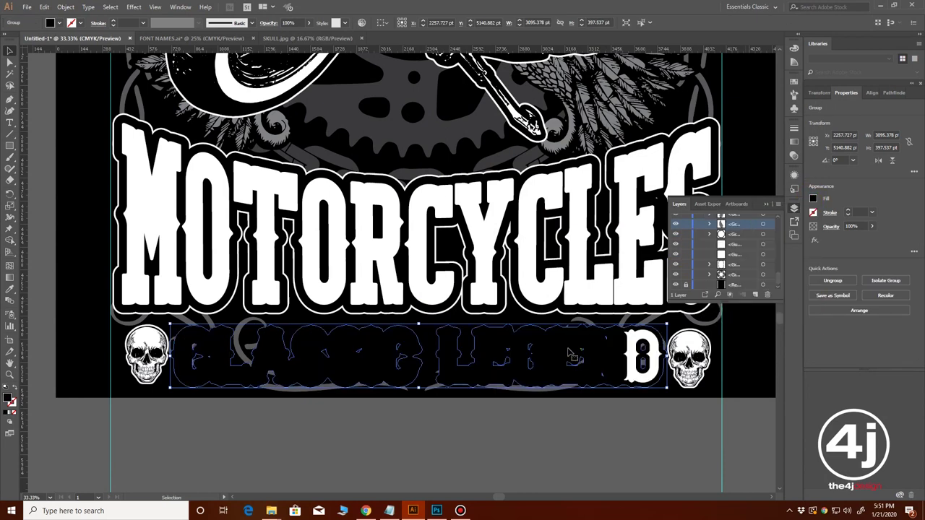
{"action": "key", "text": "ctrl+["}
{"action": "key", "text": "ctrl+["}
{"action": "key", "text": "ctrl+["}
{"action": "key", "text": "ctrl+["}
{"action": "key", "text": "ctrl+["}
{"action": "key", "text": "ctrl+["}
{"action": "key", "text": "ctrl+["}
{"action": "key", "text": "ctrl+["}
{"action": "key", "text": "ctrl+["}
{"action": "key", "text": "ctrl+["}
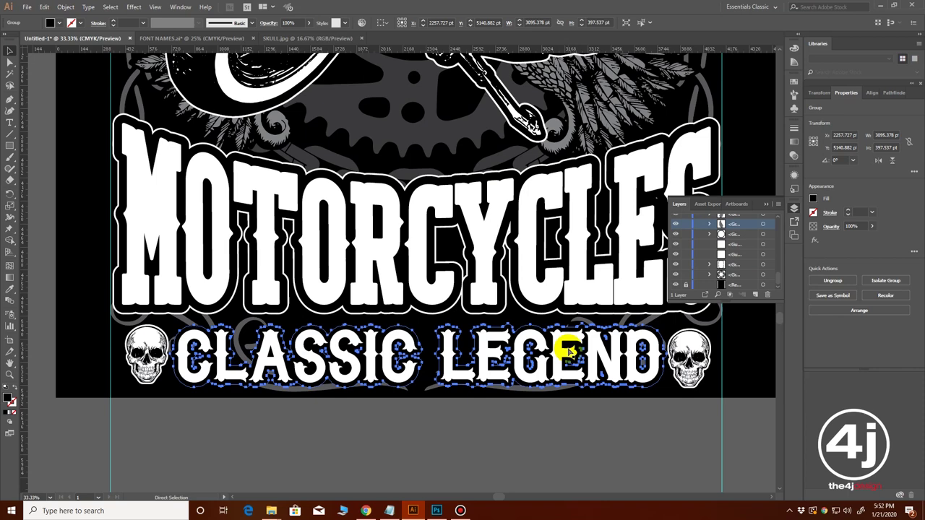
{"action": "left_click", "coordinate": [409, 427]}
Step: Select all the white CUSTOM letters and offset their paths inward by -20 pt with round joins
{"action": "scroll", "coordinate": [446, 421], "scroll_direction": "up", "scroll_amount": 1}
{"action": "left_click_drag", "start_coordinate": [395, 256], "coordinate": [438, 423]}
{"action": "left_click_drag", "start_coordinate": [588, 281], "coordinate": [608, 388]}
{"action": "left_click", "coordinate": [491, 234], "text": "ctrl"}
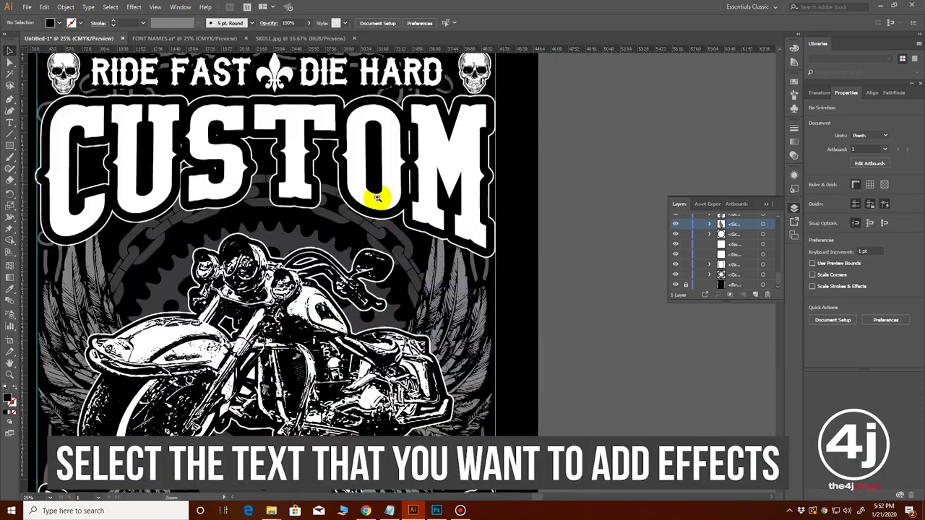
{"action": "scroll", "coordinate": [376, 197], "scroll_direction": "up", "scroll_amount": 1}
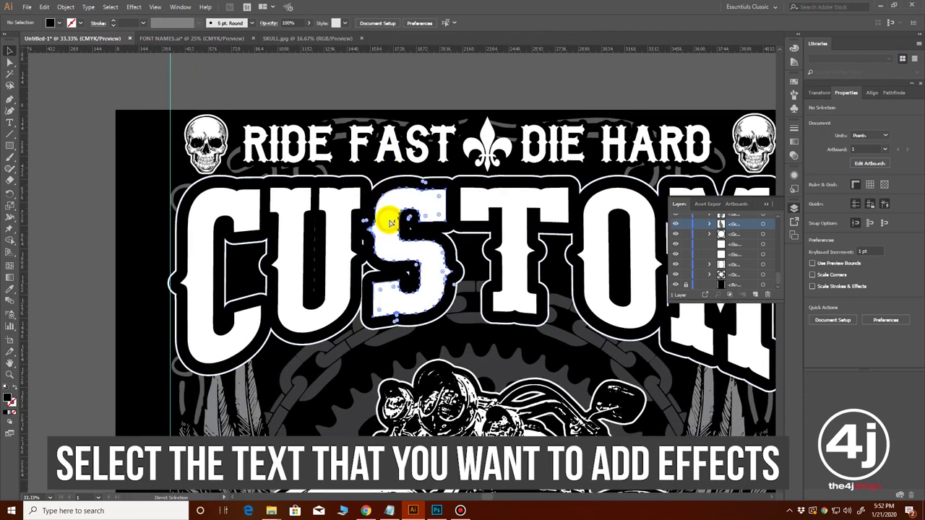
{"action": "left_click", "coordinate": [391, 223]}
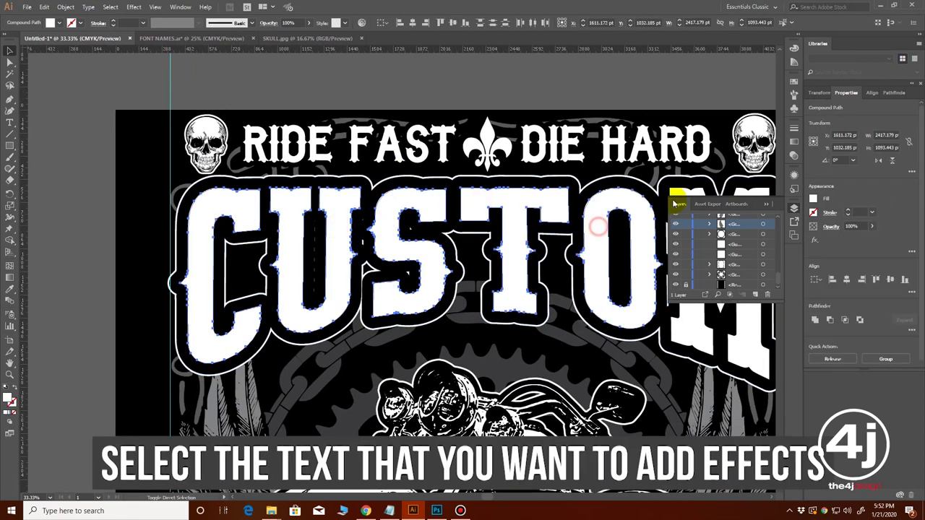
{"action": "left_click", "coordinate": [719, 345], "text": "shift"}
{"action": "left_click", "coordinate": [65, 6]}
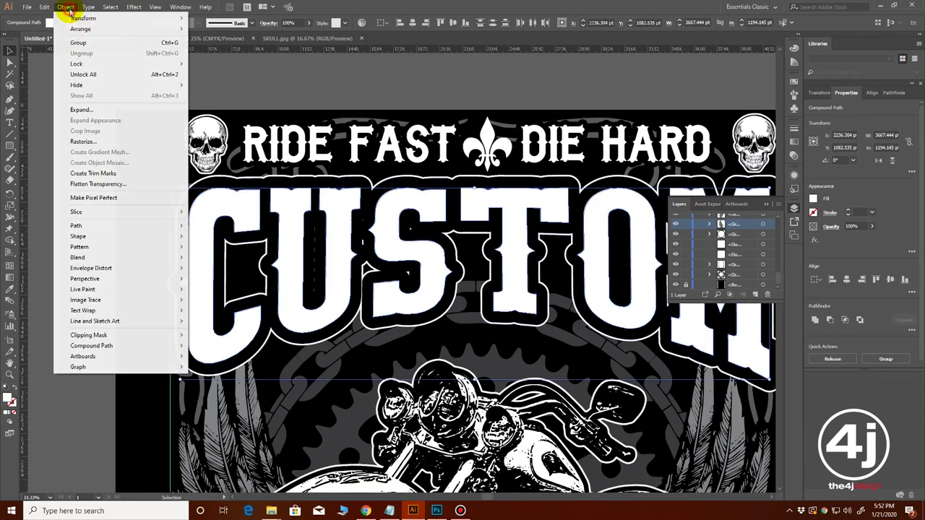
{"action": "mouse_move", "coordinate": [94, 225]}
{"action": "left_click", "coordinate": [241, 261]}
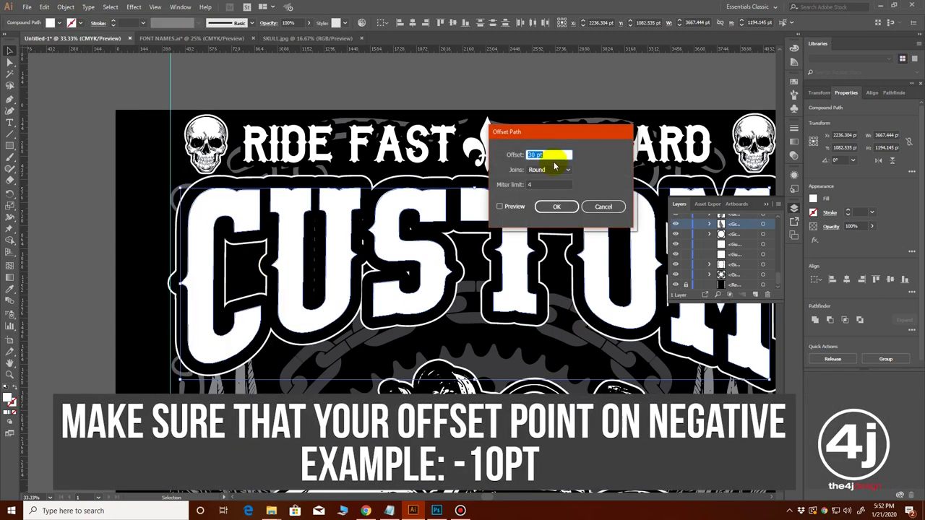
{"action": "left_click", "coordinate": [500, 207]}
{"action": "left_click_drag", "start_coordinate": [568, 135], "coordinate": [628, 80]}
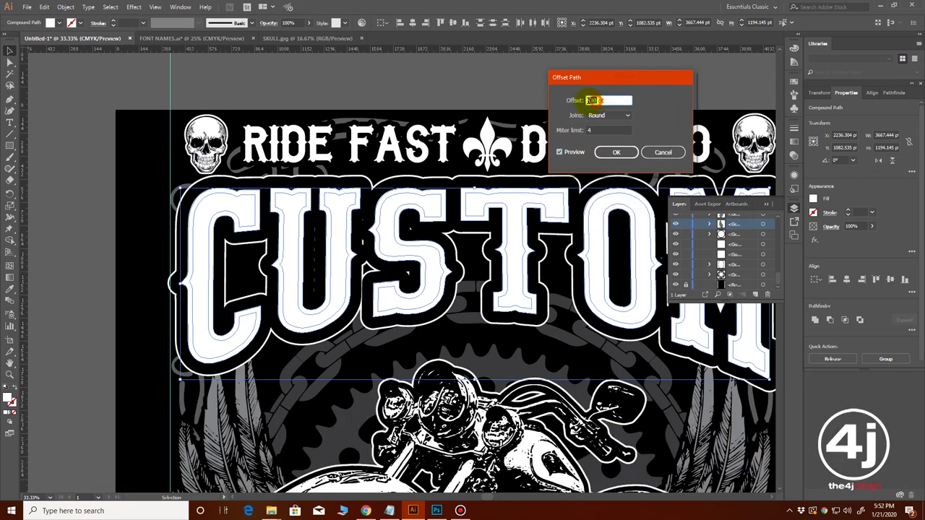
{"action": "left_click", "coordinate": [562, 152]}
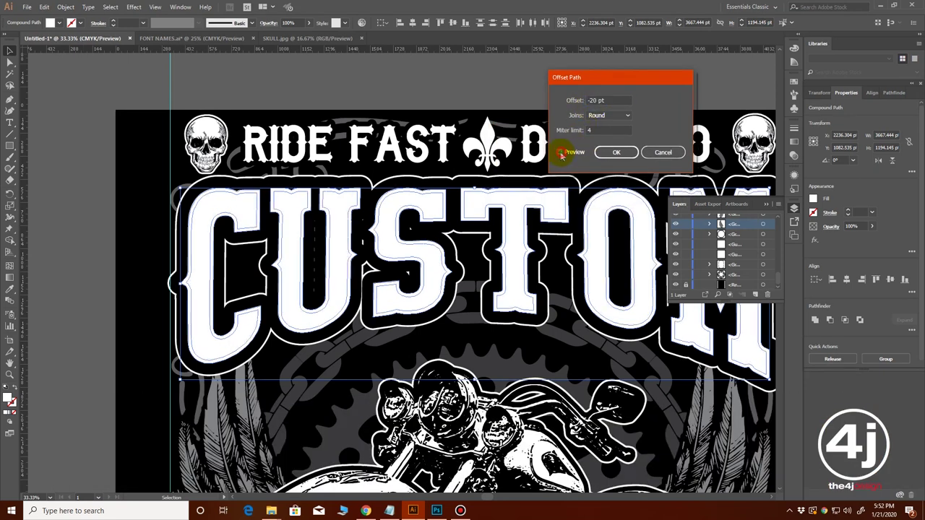
{"action": "left_click", "coordinate": [613, 153]}
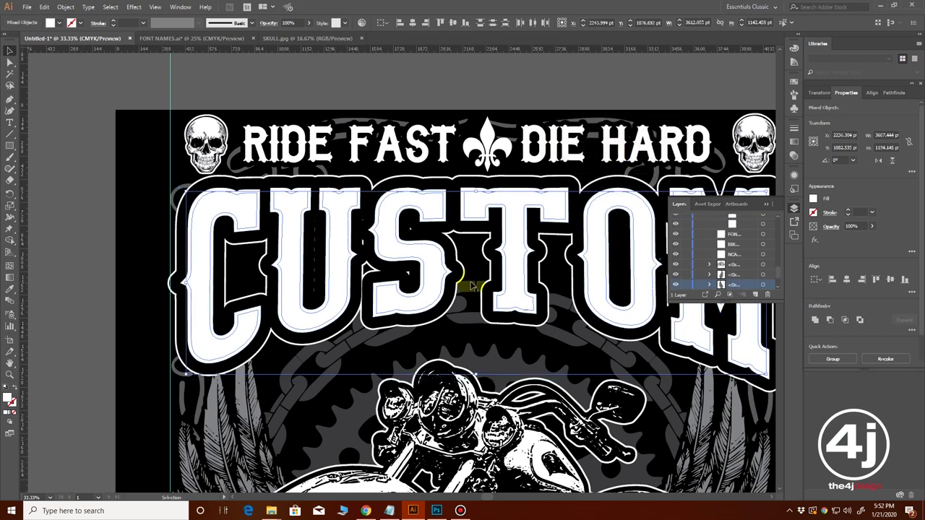
Step: Select the CUSTOM letters together with their inner offset paths and split them with the Pathfinder Divide operation
{"action": "left_click", "coordinate": [94, 239]}
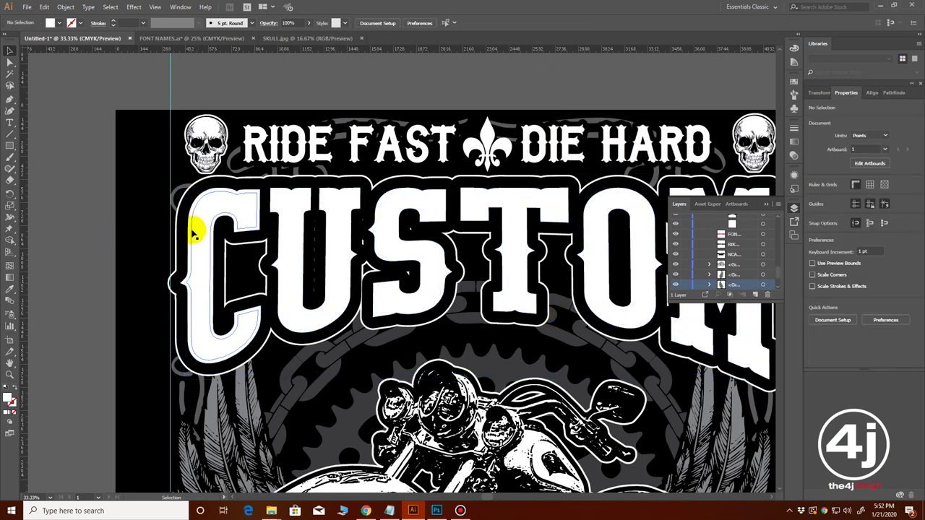
{"action": "left_click", "coordinate": [199, 220]}
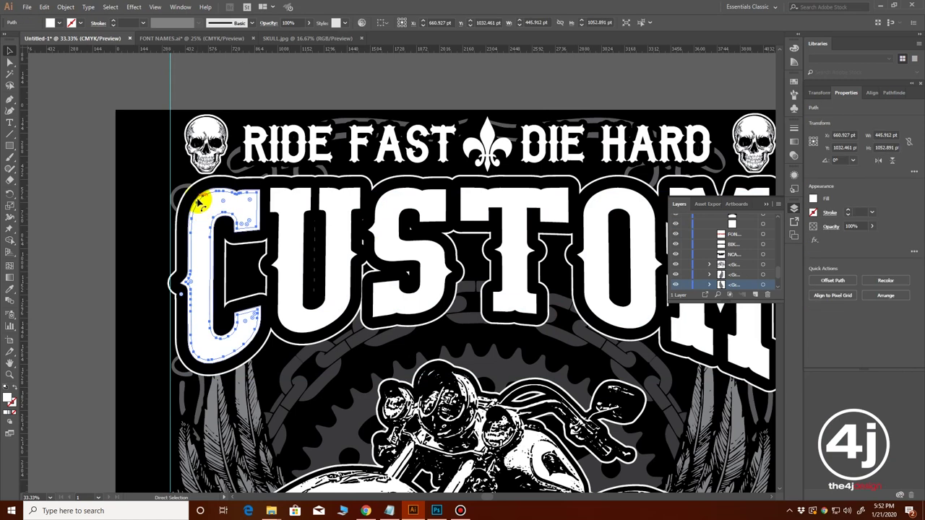
{"action": "left_click", "coordinate": [276, 202], "text": "shift"}
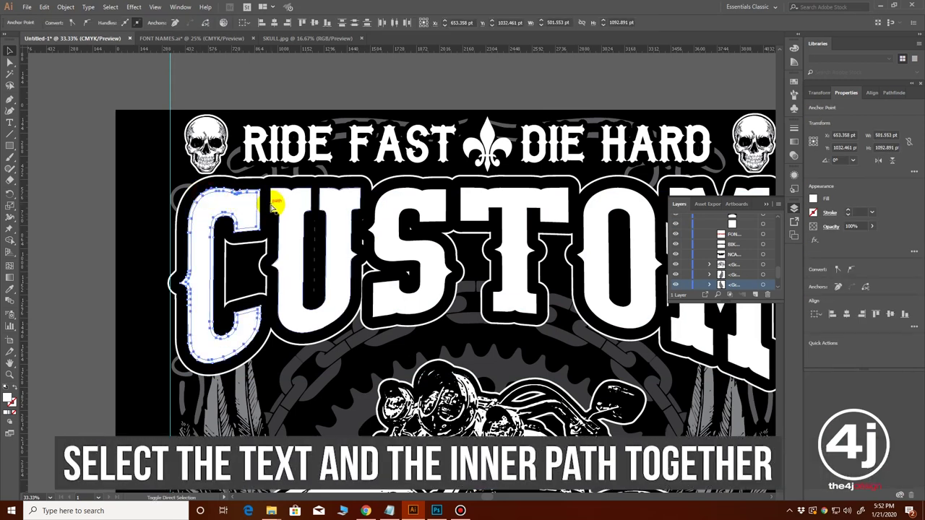
{"action": "left_click", "coordinate": [385, 242], "text": "shift"}
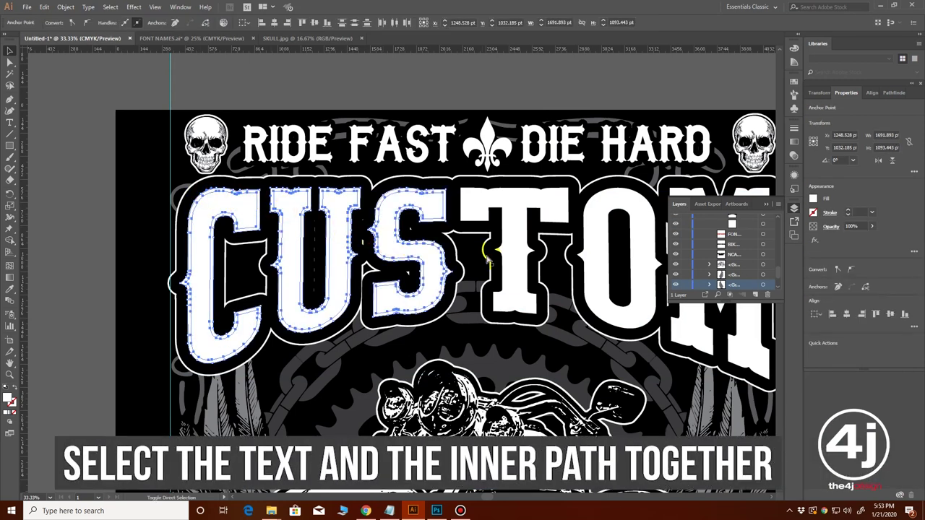
{"action": "left_click", "coordinate": [506, 262], "text": "shift"}
{"action": "left_click", "coordinate": [594, 285], "text": "shift"}
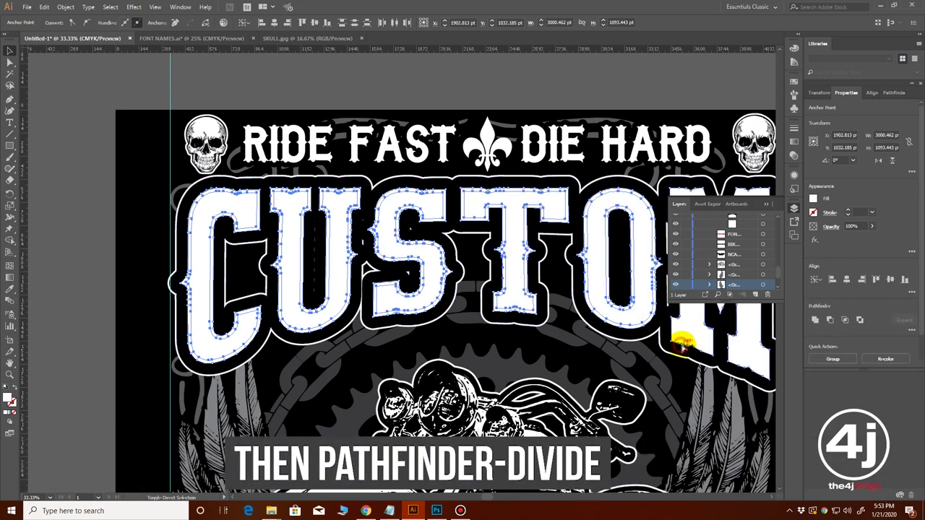
{"action": "left_click", "coordinate": [815, 320]}
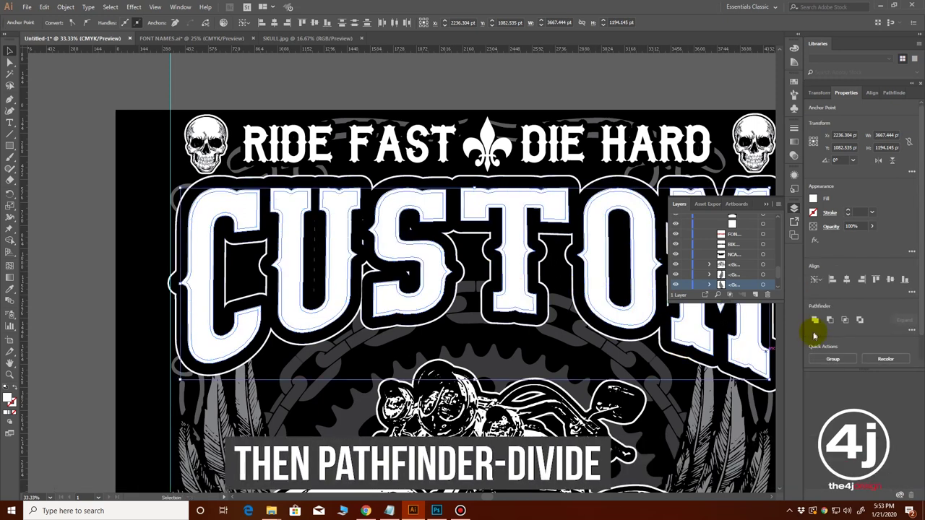
{"action": "left_click", "coordinate": [911, 333]}
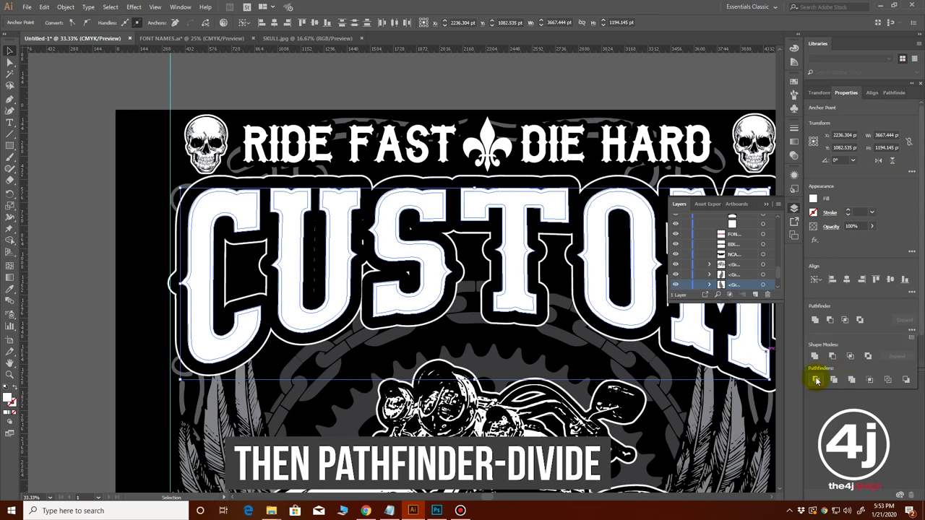
{"action": "left_click", "coordinate": [96, 318]}
{"action": "left_click", "coordinate": [406, 333]}
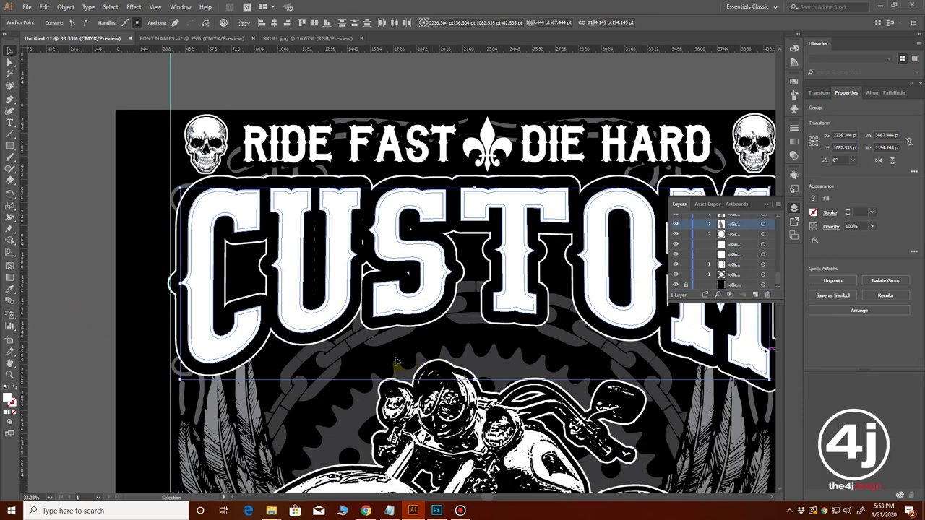
{"action": "left_click", "coordinate": [467, 326], "text": "ctrl+alt"}
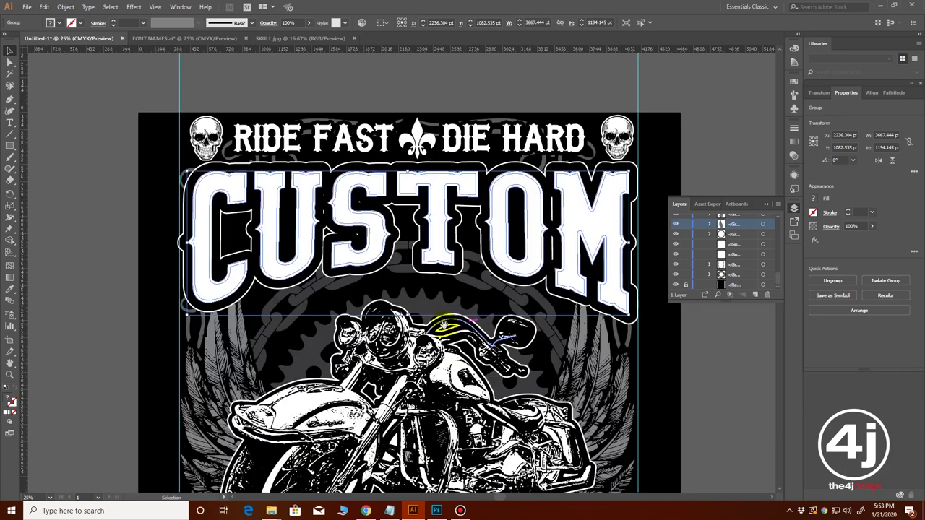
{"action": "left_click_drag", "start_coordinate": [462, 326], "coordinate": [415, 300]}
{"action": "left_click", "coordinate": [646, 370]}
Step: Place the linked image SPRAY VECTOR.png on the empty canvas beside the poster
{"action": "left_click", "coordinate": [630, 356], "text": "ctrl+alt"}
{"action": "left_click_drag", "start_coordinate": [463, 329], "coordinate": [621, 364]}
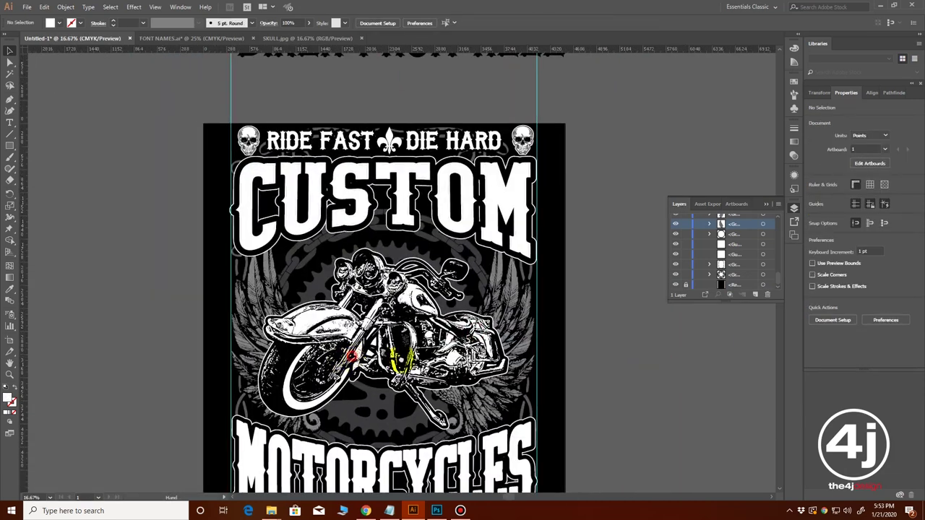
{"action": "left_click_drag", "start_coordinate": [405, 358], "coordinate": [470, 360]}
{"action": "left_click_drag", "start_coordinate": [137, 348], "coordinate": [254, 360]}
{"action": "key", "text": "shift+ctrl+p"}
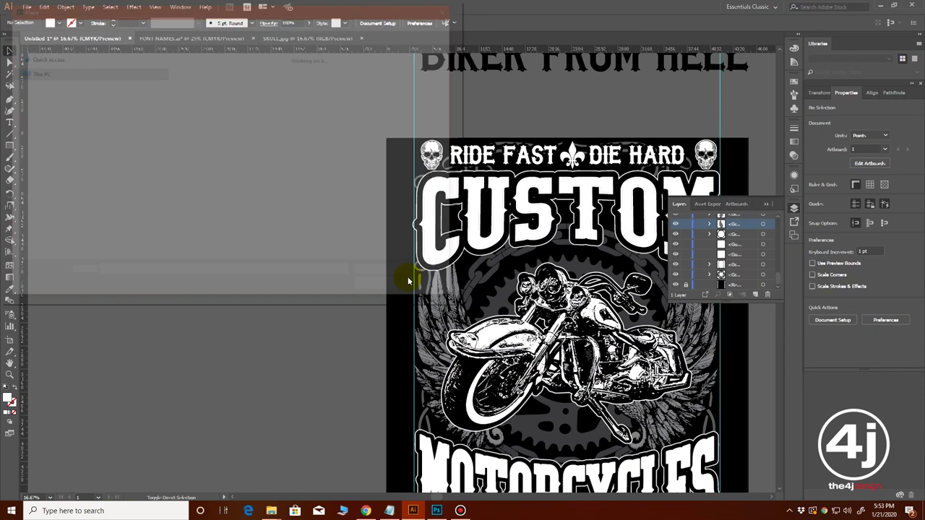
{"action": "left_click", "coordinate": [364, 141]}
{"action": "left_click", "coordinate": [374, 288]}
{"action": "left_click", "coordinate": [134, 211]}
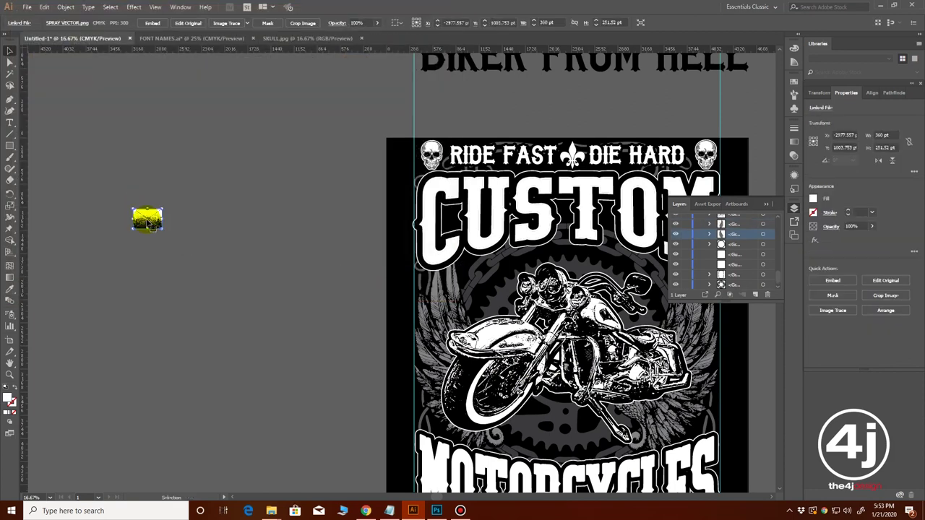
Step: Enlarge the spray image to about 1032 pt wide and trace it in black and white with threshold 242, paths 78%, corners 97%, noise 1 px, ignoring white
{"action": "left_click_drag", "start_coordinate": [162, 229], "coordinate": [216, 266]}
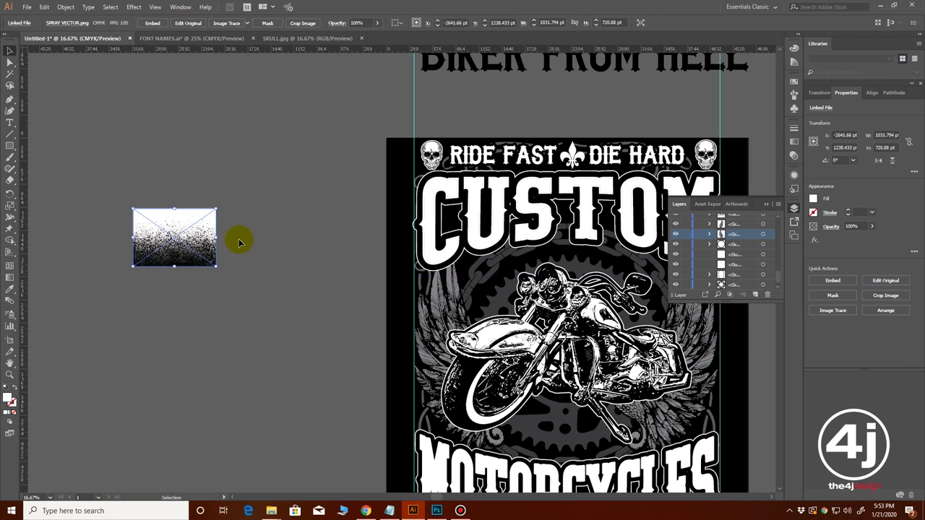
{"action": "left_click", "coordinate": [55, 11]}
{"action": "mouse_move", "coordinate": [177, 8]}
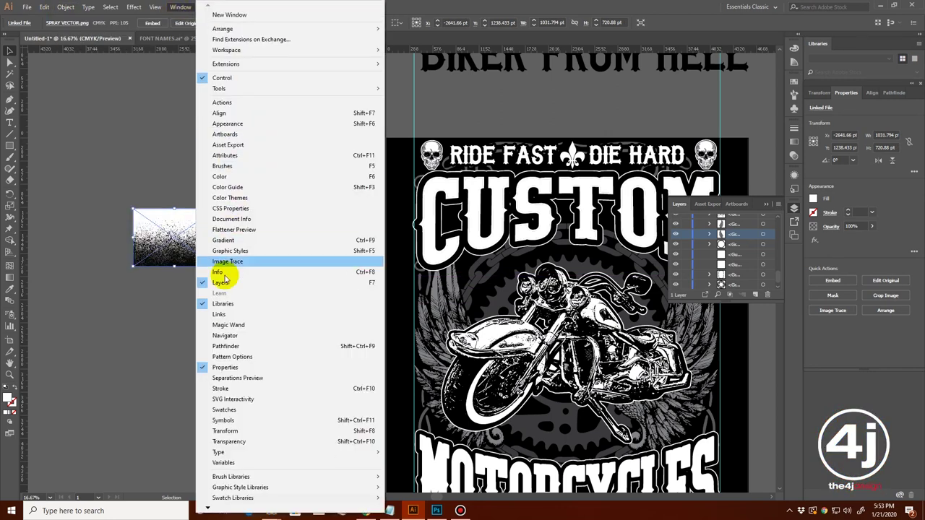
{"action": "left_click", "coordinate": [237, 260]}
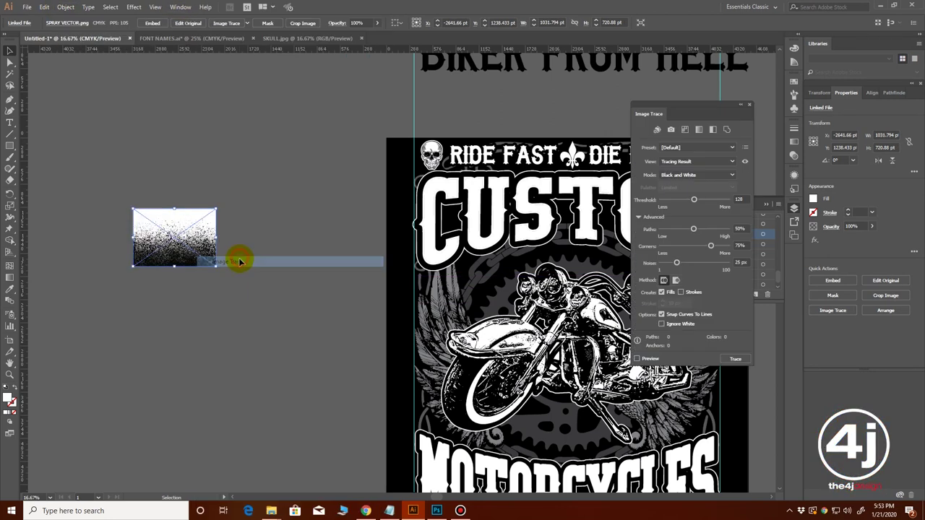
{"action": "left_click", "coordinate": [639, 358]}
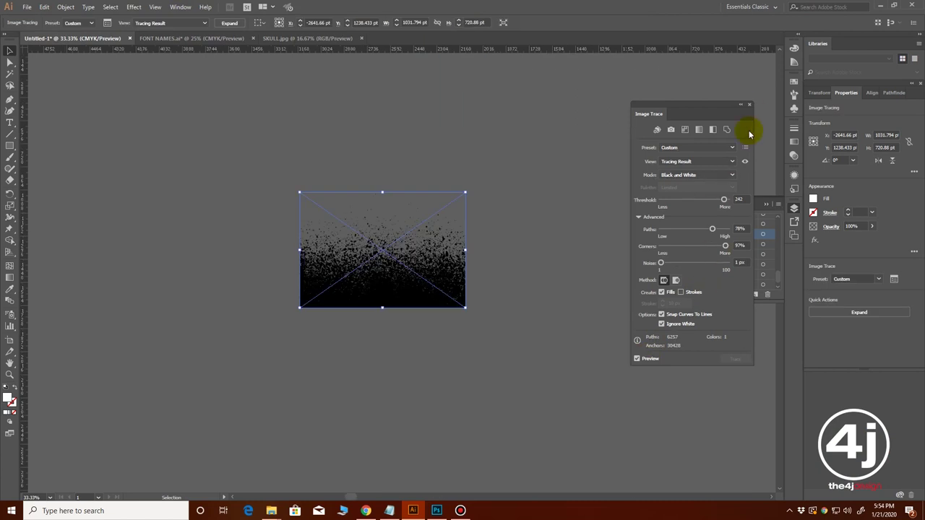
Step: Expand the traced spray image into editable vector paths
{"action": "left_click", "coordinate": [750, 105]}
{"action": "left_click", "coordinate": [64, 7]}
{"action": "left_click", "coordinate": [83, 109]}
{"action": "left_click", "coordinate": [426, 306]}
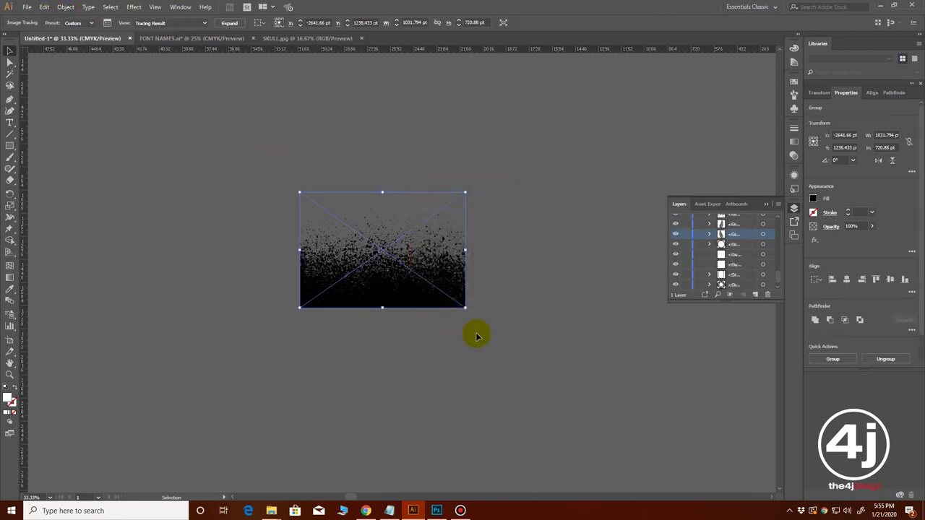
{"action": "left_click", "coordinate": [499, 332]}
Step: Duplicate the expanded spray texture and place the copy flush against the right edge of the original
{"action": "key", "text": "ctrl+minus"}
{"action": "mouse_move", "coordinate": [450, 330]}
{"action": "left_mouse_down"}
{"action": "mouse_move", "coordinate": [254, 307]}
{"action": "mouse_move", "coordinate": [285, 308]}
{"action": "mouse_move", "coordinate": [295, 285]}
{"action": "left_mouse_up"}
{"action": "left_click", "coordinate": [215, 279]}
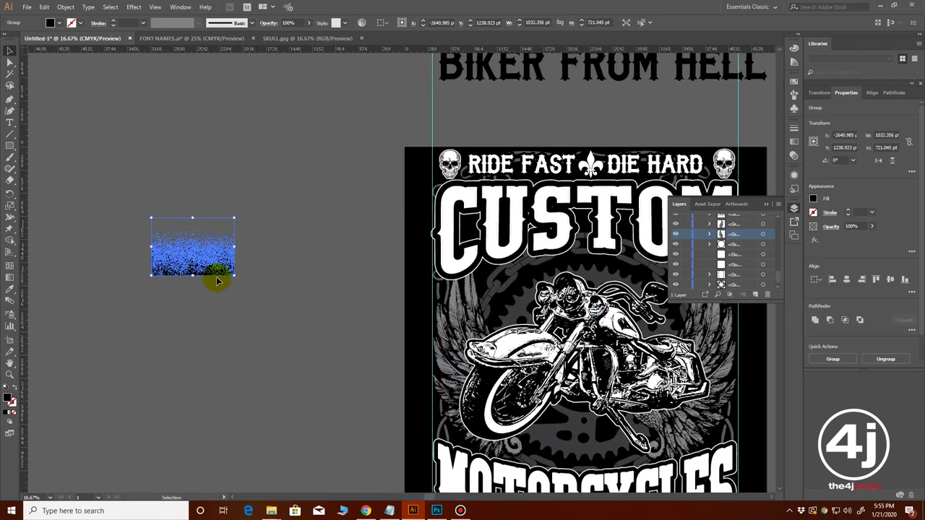
{"action": "key", "text": "ctrl+c"}
{"action": "key", "text": "ctrl+v"}
{"action": "left_click_drag", "start_coordinate": [373, 277], "coordinate": [248, 266]}
{"action": "left_click", "coordinate": [343, 265], "text": "ctrl"}
{"action": "left_click", "coordinate": [343, 265], "text": "ctrl"}
{"action": "left_click", "coordinate": [424, 257], "text": "ctrl"}
{"action": "left_click_drag", "start_coordinate": [408, 288], "coordinate": [406, 290]}
{"action": "left_click", "coordinate": [389, 364]}
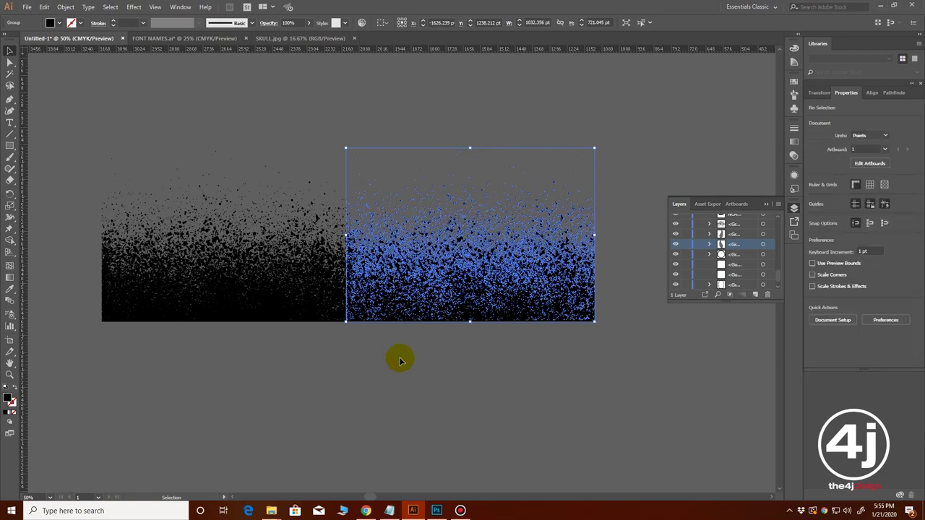
Step: Duplicate both spray tiles together and align the copy against their left end to lengthen the strip
{"action": "left_click", "coordinate": [469, 361], "text": "ctrl+alt"}
{"action": "left_click", "coordinate": [468, 361], "text": "ctrl+alt"}
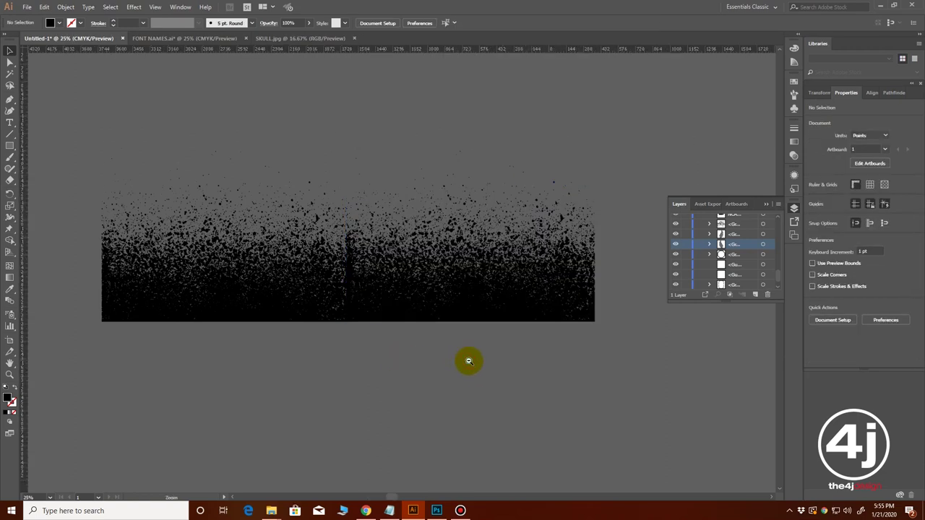
{"action": "left_click_drag", "start_coordinate": [409, 289], "coordinate": [518, 369]}
{"action": "left_click_drag", "start_coordinate": [565, 150], "coordinate": [230, 340]}
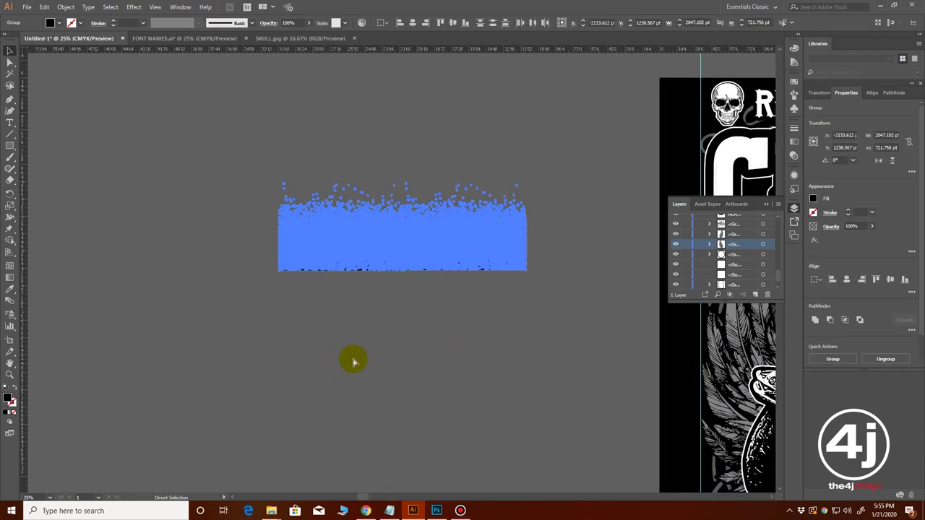
{"action": "key", "text": "ctrl+v"}
{"action": "left_click_drag", "start_coordinate": [273, 289], "coordinate": [224, 274]}
{"action": "left_click", "coordinate": [373, 269], "text": "ctrl"}
{"action": "left_click", "coordinate": [421, 279], "text": "ctrl"}
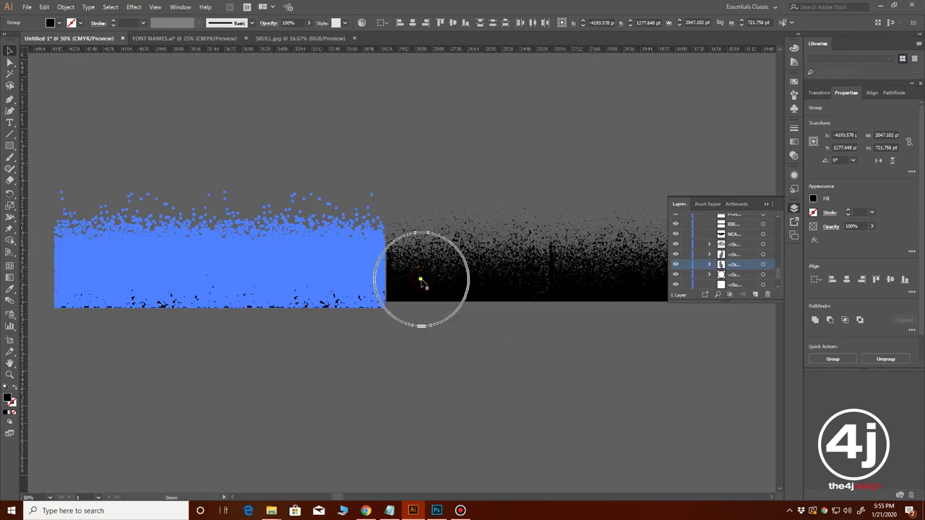
{"action": "left_click_drag", "start_coordinate": [316, 279], "coordinate": [321, 277]}
{"action": "left_click_drag", "start_coordinate": [396, 319], "coordinate": [399, 322]}
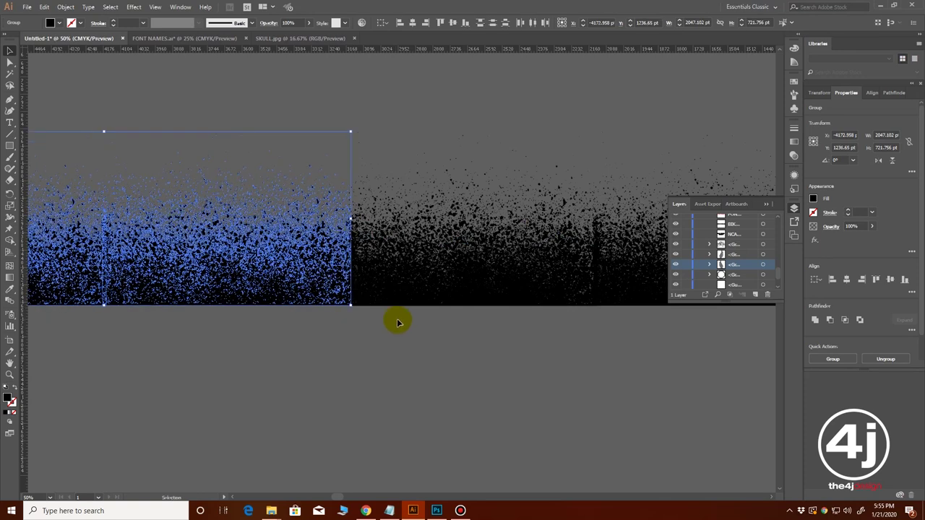
{"action": "left_click", "coordinate": [413, 349]}
Step: Duplicate the complete four-tile spray strip and place the copy above the original, beside the poster
{"action": "left_click", "coordinate": [436, 347], "text": "ctrl+alt"}
{"action": "left_click", "coordinate": [438, 347], "text": "ctrl+alt"}
{"action": "left_click", "coordinate": [439, 347], "text": "ctrl+alt"}
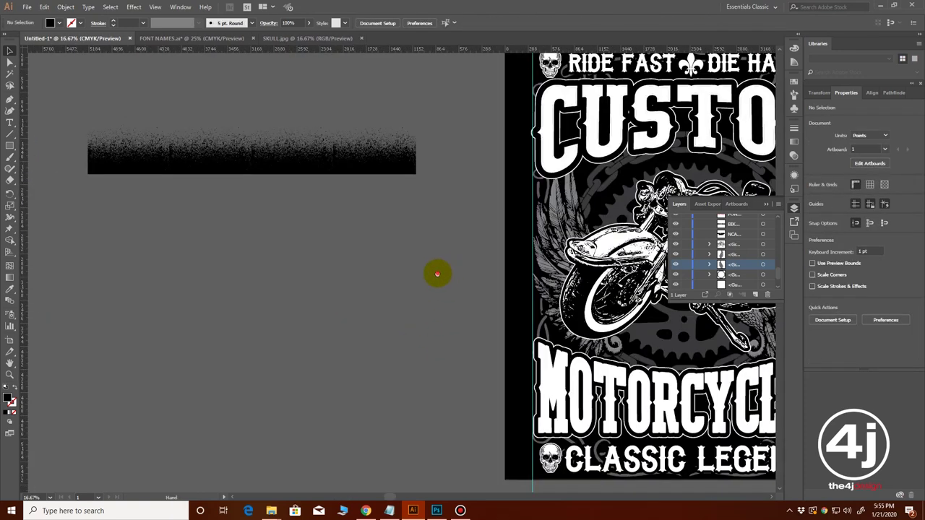
{"action": "left_click_drag", "start_coordinate": [456, 258], "coordinate": [438, 329]}
{"action": "scroll", "coordinate": [413, 299], "scroll_direction": "down", "scroll_amount": 1}
{"action": "scroll", "coordinate": [384, 296], "scroll_direction": "up", "scroll_amount": 1}
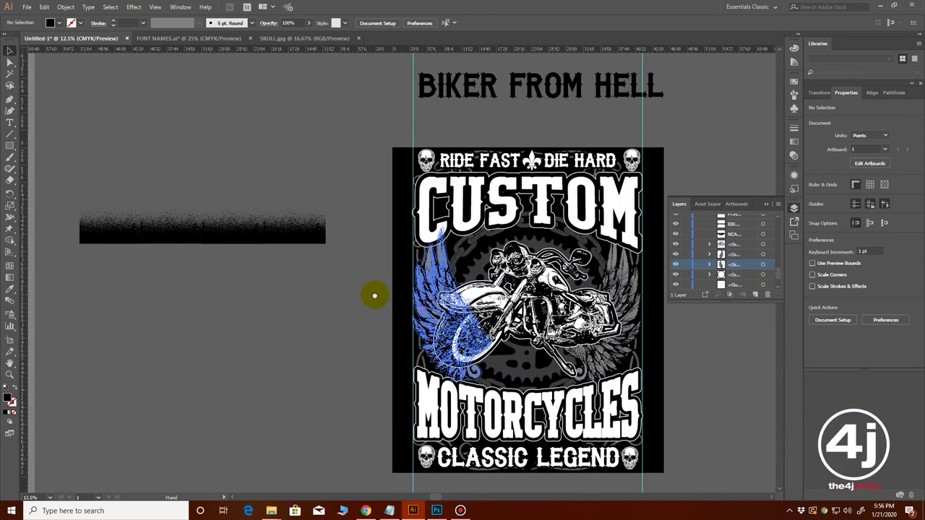
{"action": "left_click_drag", "start_coordinate": [329, 174], "coordinate": [71, 303]}
{"action": "left_click_drag", "start_coordinate": [226, 232], "coordinate": [239, 290]}
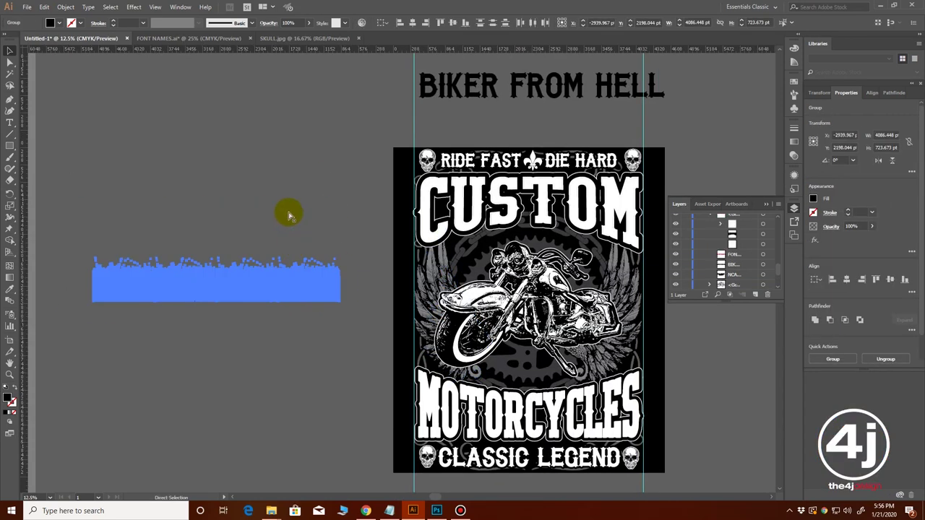
{"action": "key", "text": "ctrl+v"}
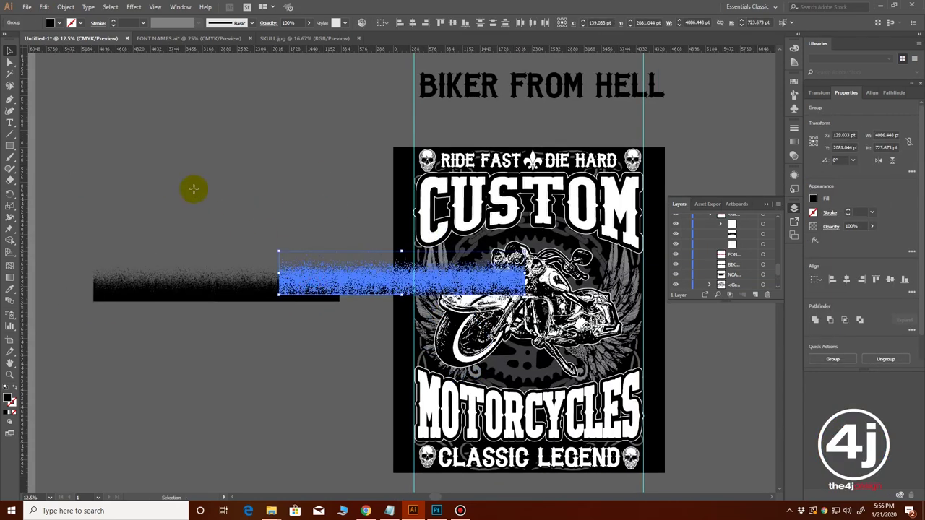
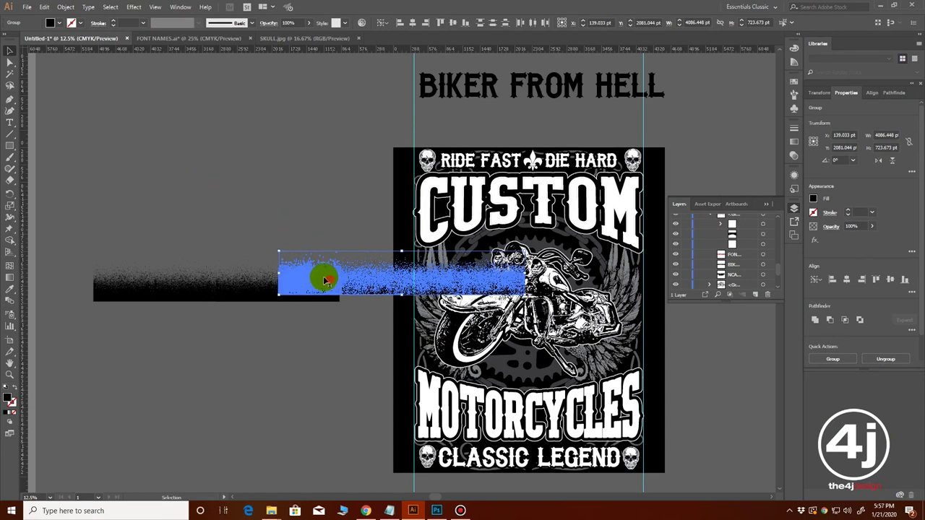
{"action": "left_click_drag", "start_coordinate": [416, 293], "coordinate": [253, 182]}
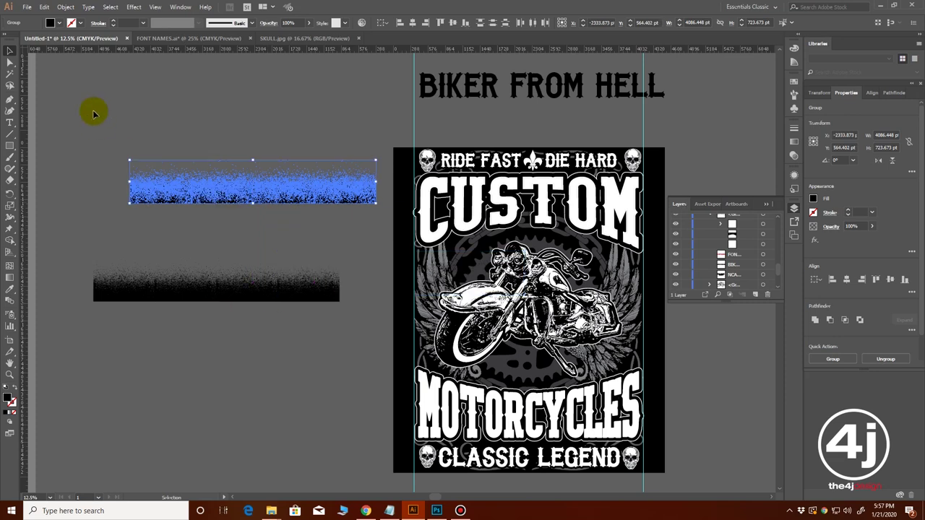
Step: Make each of the two spray strips into its own compound path
{"action": "left_click", "coordinate": [65, 6]}
{"action": "mouse_move", "coordinate": [114, 347]}
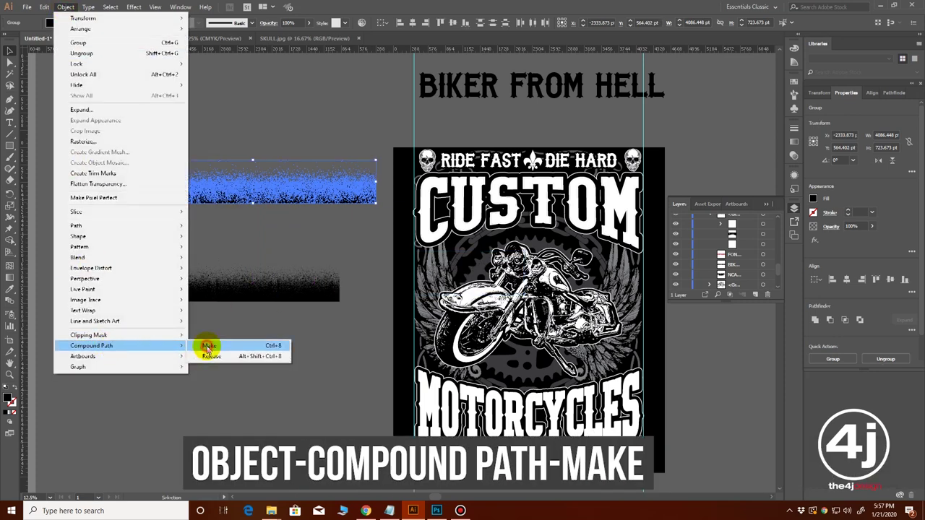
{"action": "left_click", "coordinate": [209, 345]}
{"action": "left_click", "coordinate": [359, 320]}
{"action": "left_click_drag", "start_coordinate": [72, 250], "coordinate": [73, 248]}
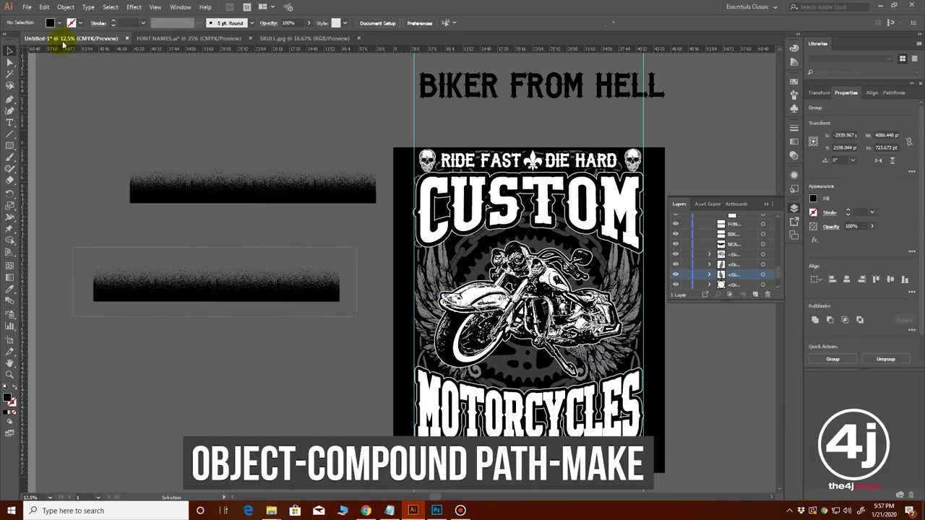
{"action": "left_click", "coordinate": [65, 8]}
{"action": "mouse_move", "coordinate": [90, 346]}
{"action": "left_click", "coordinate": [206, 347]}
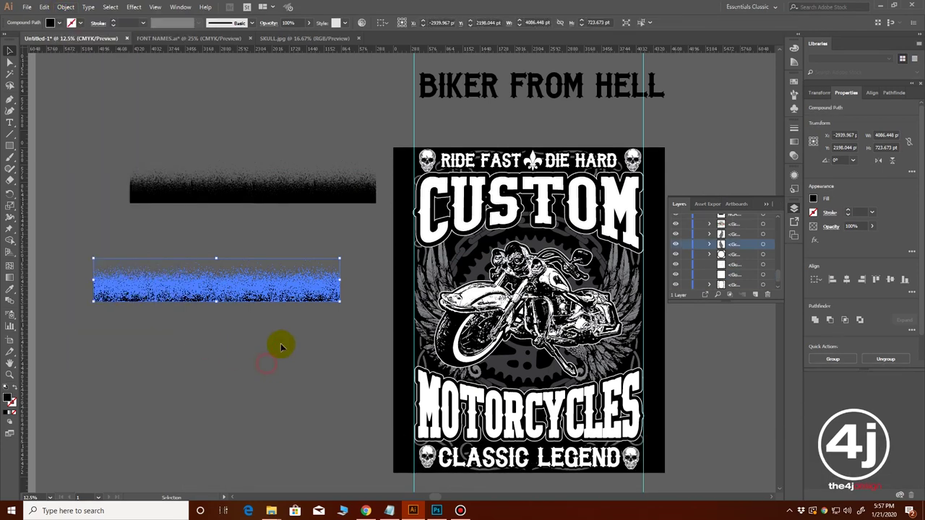
{"action": "left_click", "coordinate": [107, 151]}
Step: Reflect the upper spray strip across the horizontal axis so its solid edge faces up
{"action": "left_click", "coordinate": [307, 192]}
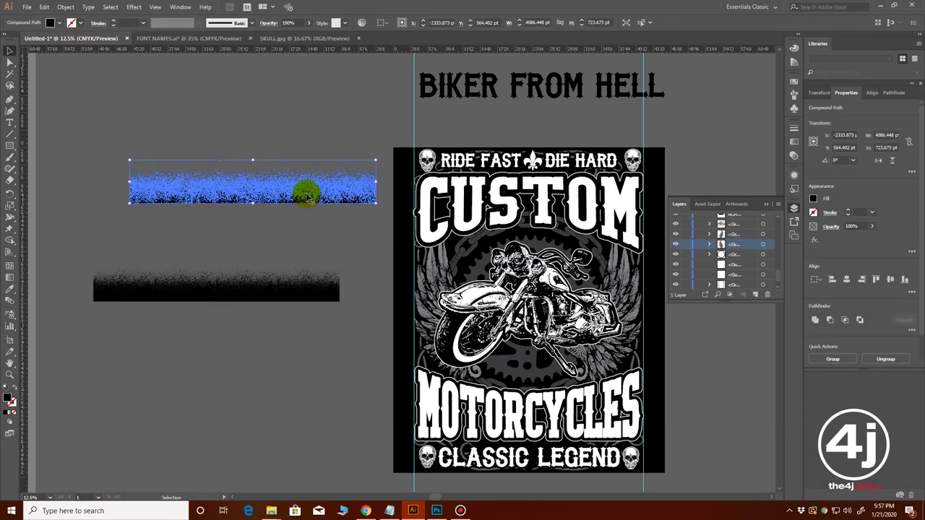
{"action": "right_click", "coordinate": [306, 193]}
{"action": "mouse_move", "coordinate": [350, 280]}
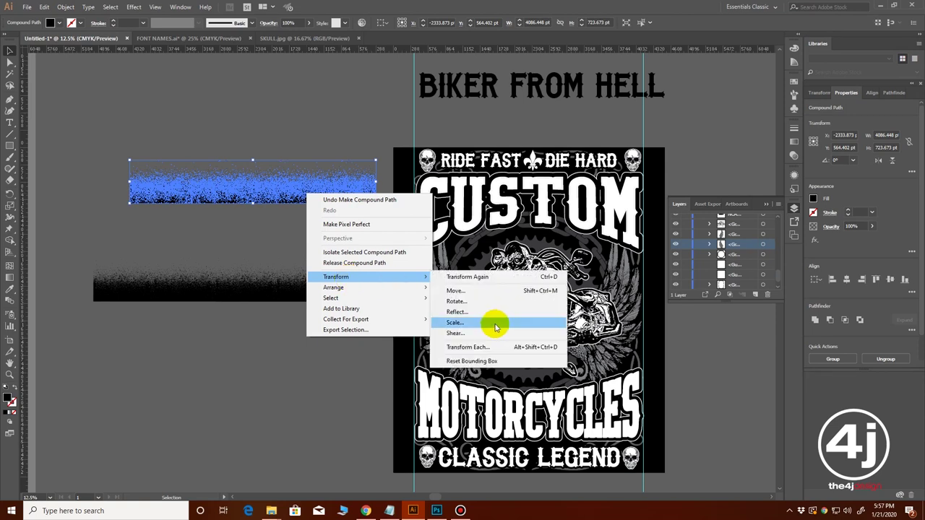
{"action": "left_click", "coordinate": [494, 319]}
{"action": "left_click", "coordinate": [461, 316]}
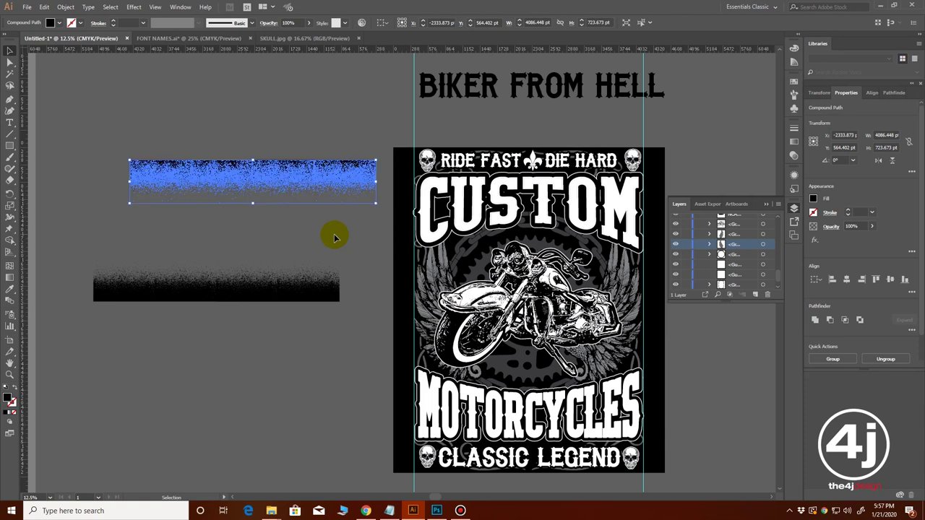
{"action": "left_click", "coordinate": [325, 242]}
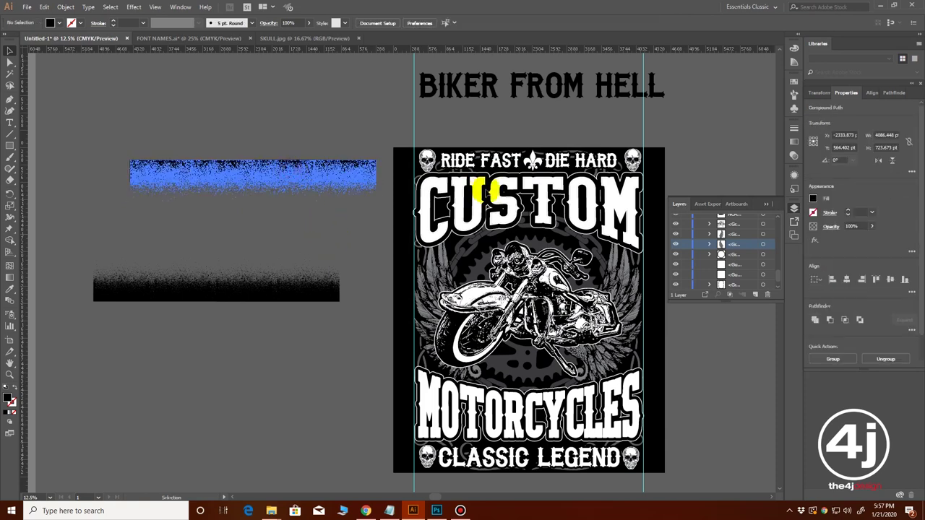
Step: Move the flipped spray strip over the upper part of the CUSTOM lettering, spanning the full word
{"action": "left_click_drag", "start_coordinate": [289, 173], "coordinate": [571, 190]}
{"action": "key", "text": "ctrl+plus"}
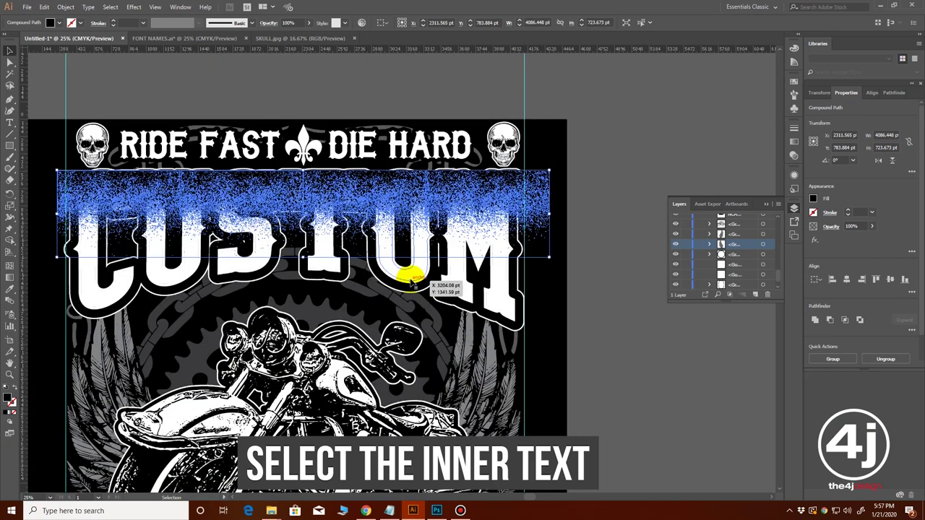
{"action": "left_click_drag", "start_coordinate": [412, 278], "coordinate": [513, 295]}
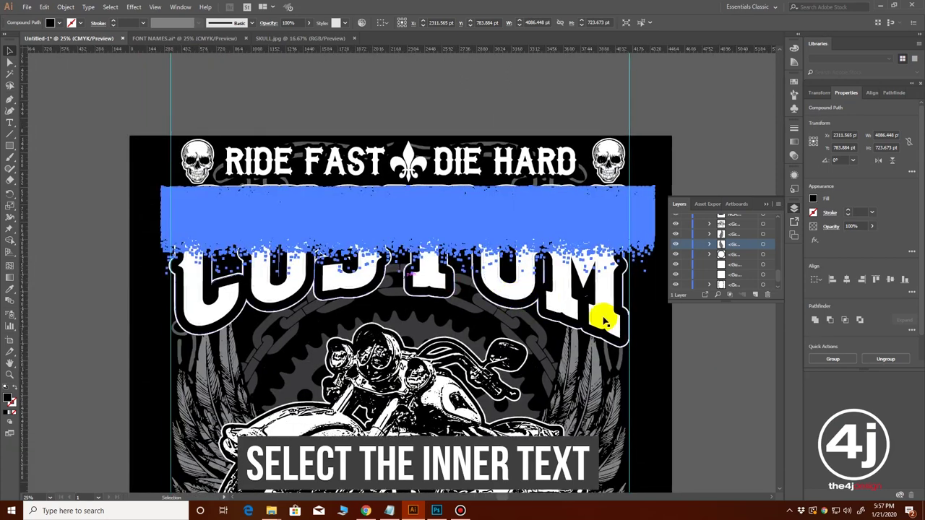
{"action": "key", "text": "ctrl+2"}
Step: Select the inner faces of all the CUSTOM letters and combine them into one compound path
{"action": "left_click", "coordinate": [603, 319], "text": "ctrl"}
{"action": "left_click", "coordinate": [517, 288], "text": "ctrl+shift"}
{"action": "left_click", "coordinate": [430, 280], "text": "ctrl+shift"}
{"action": "left_click", "coordinate": [292, 286], "text": "ctrl+shift"}
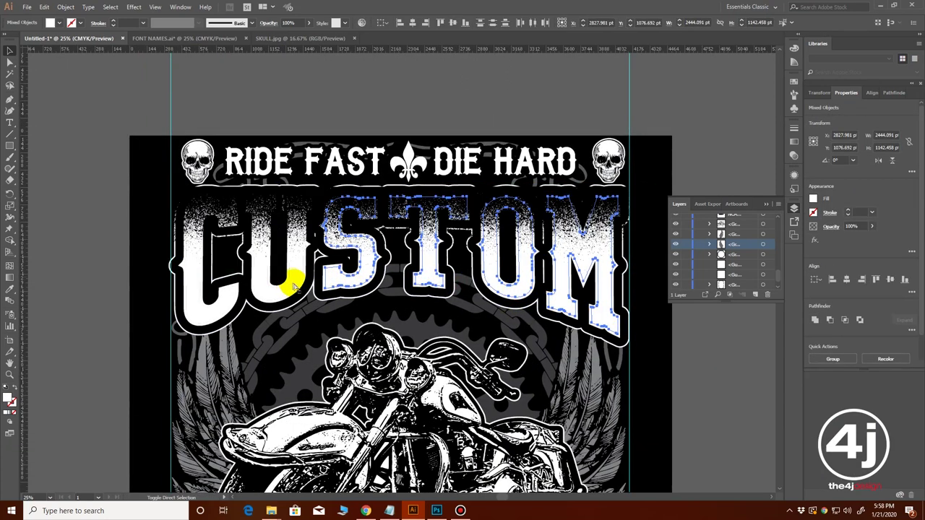
{"action": "left_click", "coordinate": [214, 313], "text": "ctrl+shift"}
{"action": "left_click", "coordinate": [267, 291], "text": "ctrl"}
{"action": "right_click", "coordinate": [265, 288]}
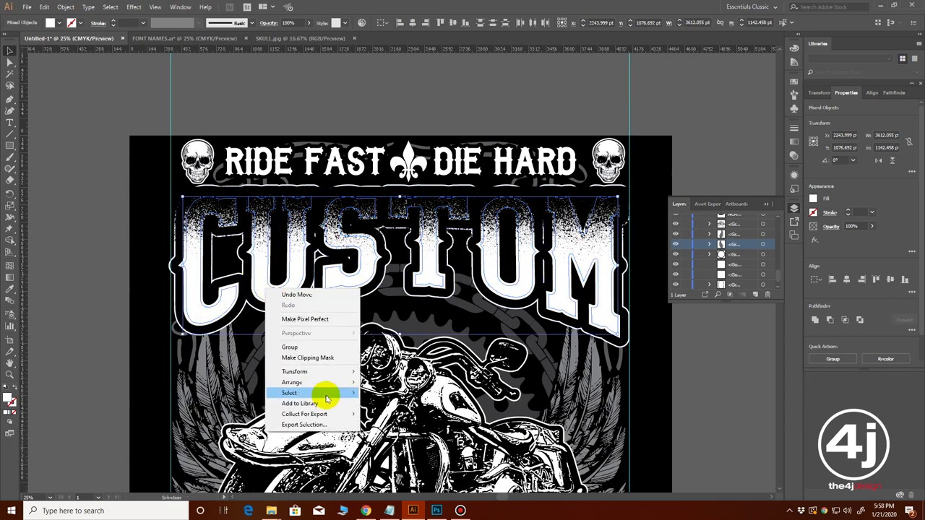
{"action": "left_click", "coordinate": [66, 7]}
{"action": "mouse_move", "coordinate": [130, 345]}
{"action": "left_click", "coordinate": [211, 347]}
{"action": "left_click", "coordinate": [105, 329]}
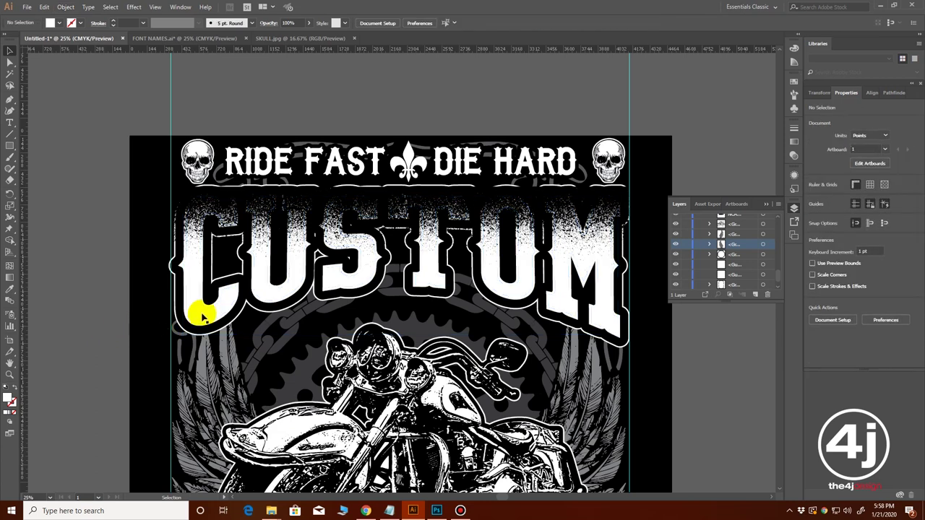
Step: Subtract the flipped spray strip from the inner CUSTOM letters with the Pathfinder Minus Front operation
{"action": "left_click", "coordinate": [200, 314]}
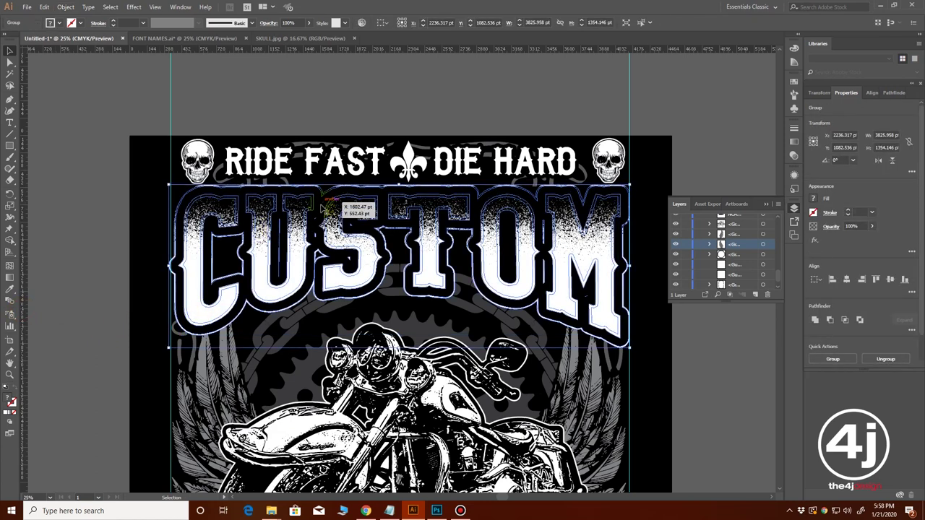
{"action": "left_click", "coordinate": [61, 254]}
{"action": "left_click", "coordinate": [314, 211]}
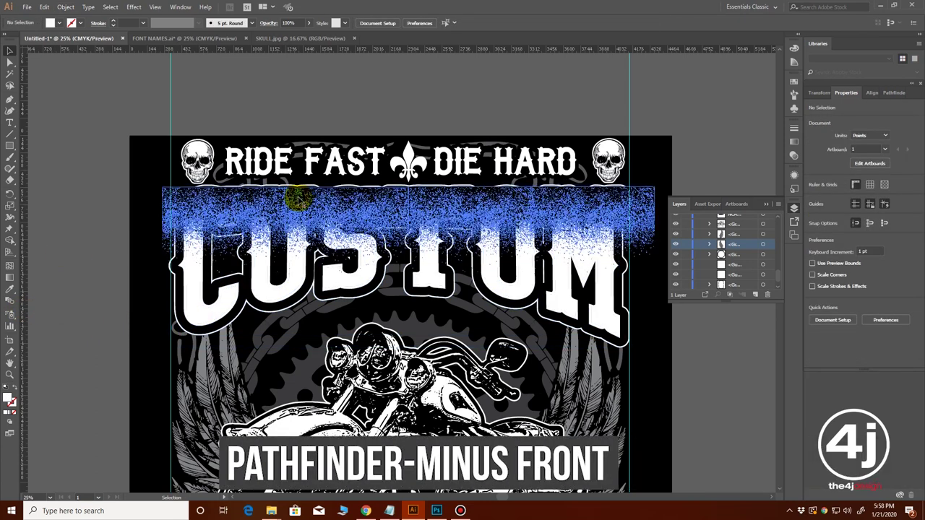
{"action": "left_click", "coordinate": [226, 307], "text": "shift"}
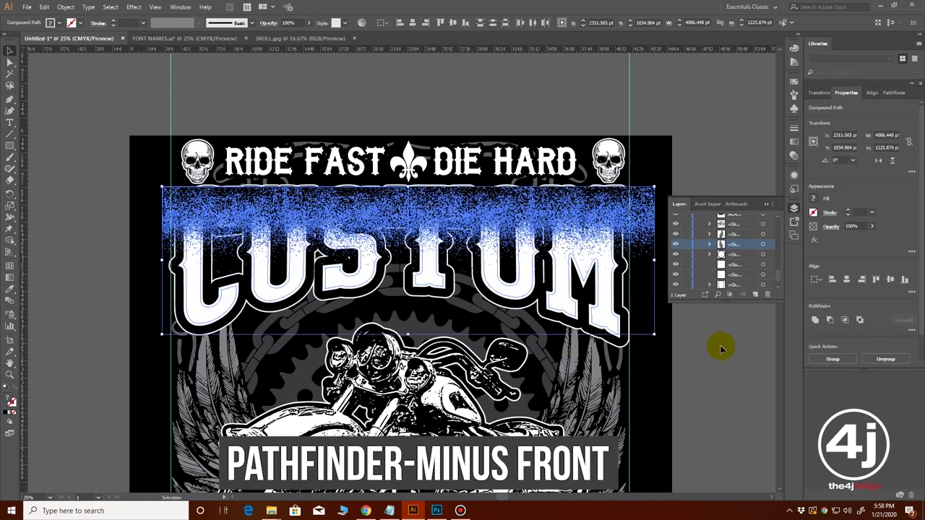
{"action": "left_click", "coordinate": [829, 322]}
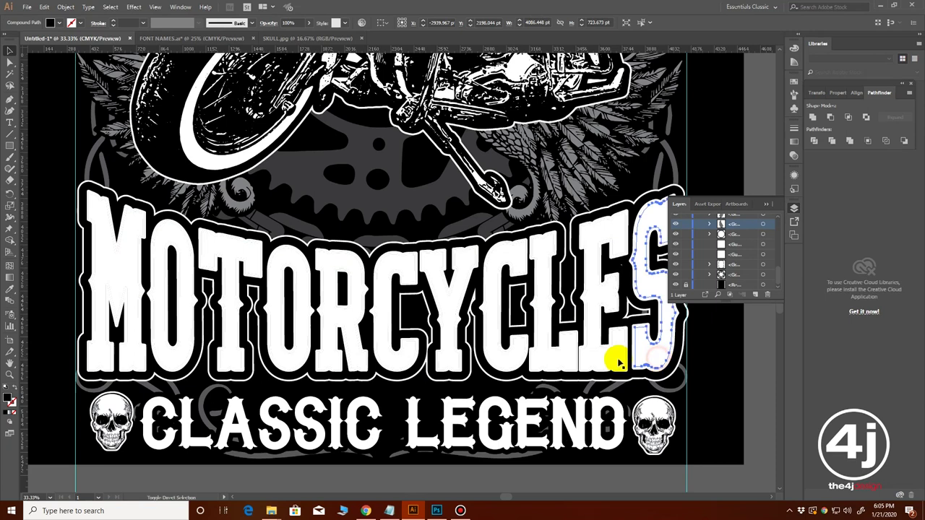
Step: Select the inner faces of all the MOTORCYCLES letters and delete them
{"action": "left_click_drag", "start_coordinate": [615, 355], "coordinate": [113, 283]}
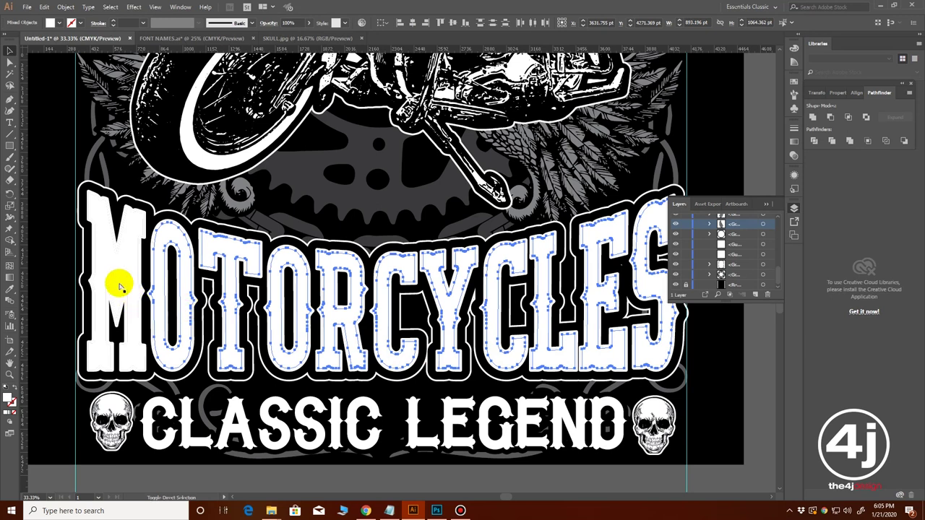
{"action": "key", "text": "Delete"}
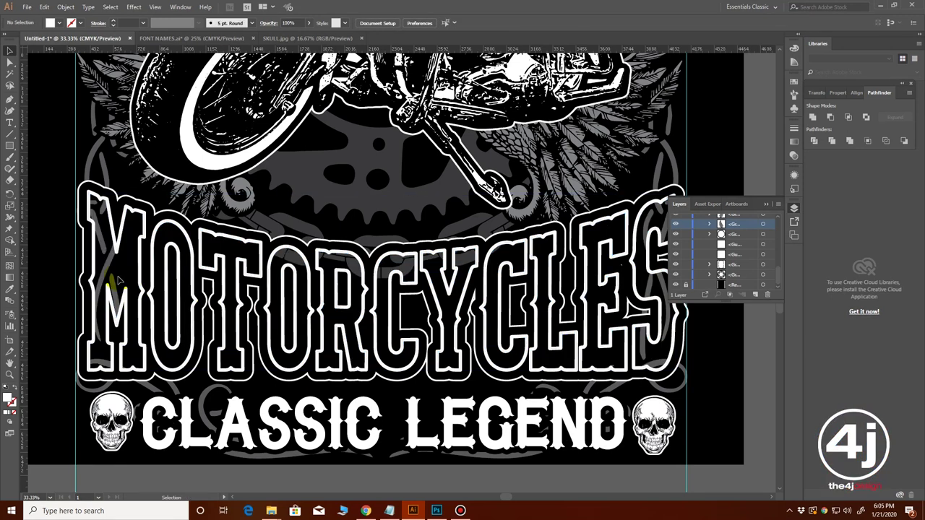
Step: Undo the deletion of the inner MOTORCYCLES letters and combine them into one compound path
{"action": "key", "text": "ctrl+z"}
{"action": "left_click", "coordinate": [65, 8]}
{"action": "left_click", "coordinate": [221, 346]}
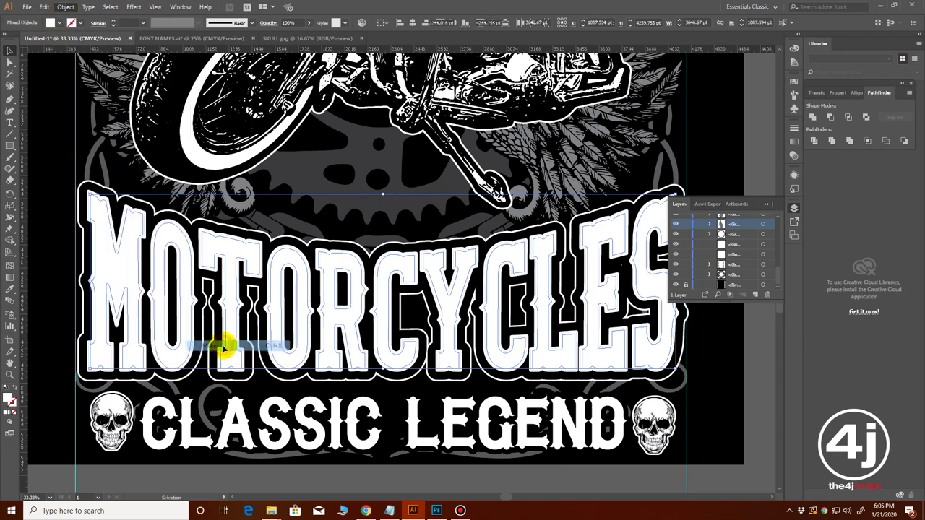
{"action": "left_click", "coordinate": [753, 372]}
Step: Move the remaining black spray strip over the lower half of the MOTORCYCLES lettering, spanning the full word
{"action": "scroll", "coordinate": [387, 343], "scroll_direction": "down", "scroll_amount": 1}
{"action": "left_click_drag", "start_coordinate": [306, 250], "coordinate": [394, 370]}
{"action": "scroll", "coordinate": [394, 371], "scroll_direction": "down", "scroll_amount": 1}
{"action": "left_click_drag", "start_coordinate": [140, 120], "coordinate": [506, 281]}
{"action": "scroll", "coordinate": [496, 289], "scroll_direction": "up", "scroll_amount": 1}
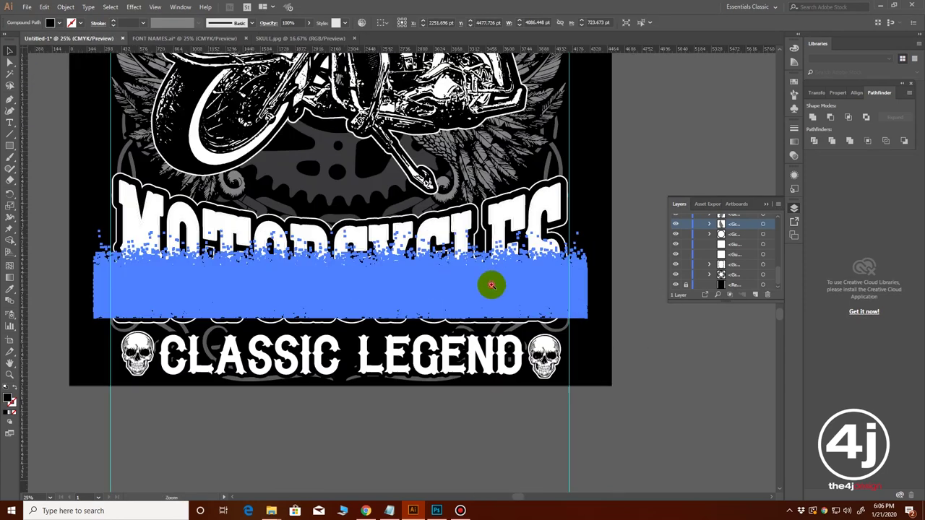
{"action": "left_click_drag", "start_coordinate": [452, 298], "coordinate": [423, 299]}
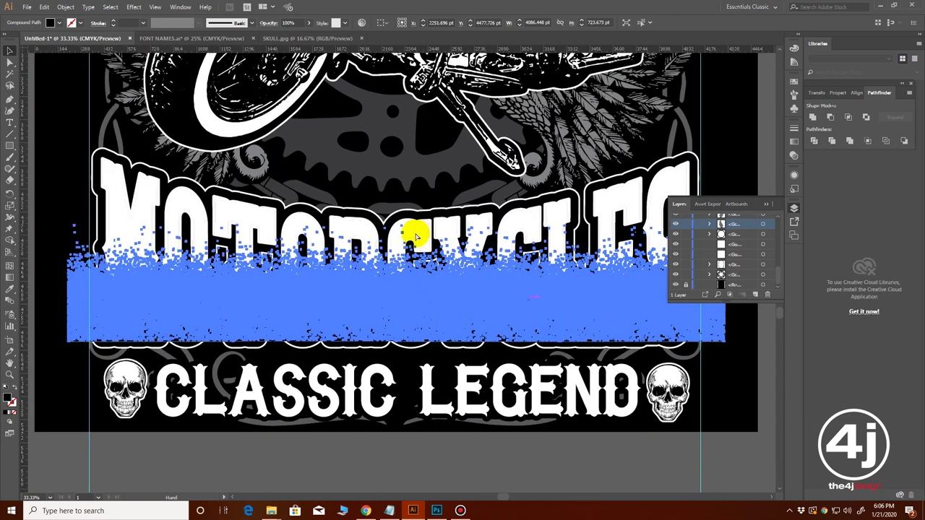
Step: Subtract the spray strip from the inner MOTORCYCLES letters with the Pathfinder Minus Front operation
{"action": "left_click", "coordinate": [128, 217], "text": "shift"}
{"action": "left_click", "coordinate": [815, 142]}
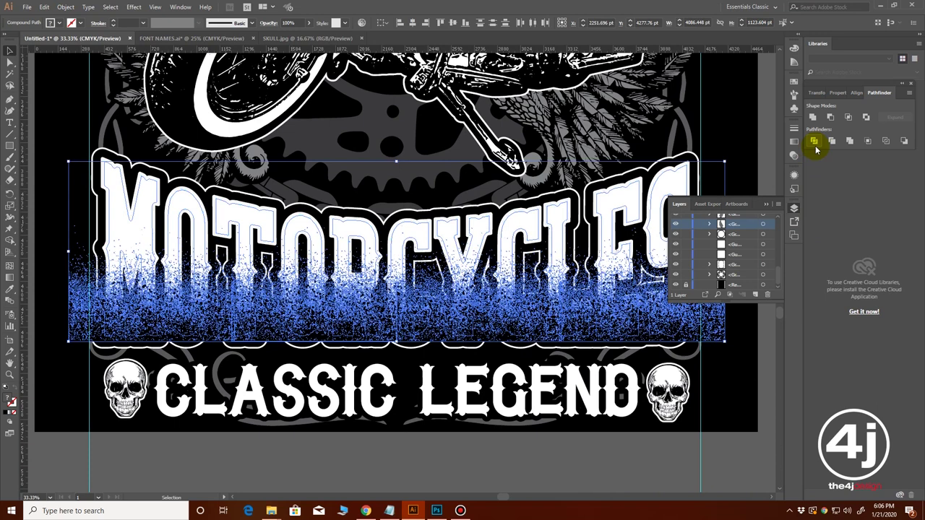
{"action": "left_click", "coordinate": [832, 118]}
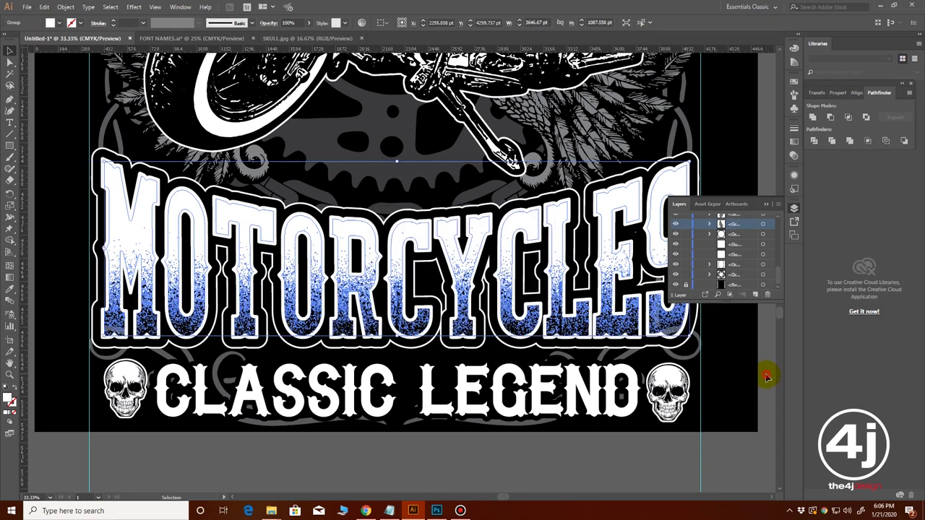
{"action": "left_click", "coordinate": [767, 376]}
Step: Delete the font-names reference text above the artboard and the two vertical guides
{"action": "key", "text": "ctrl+minus"}
{"action": "left_click_drag", "start_coordinate": [487, 350], "coordinate": [370, 288]}
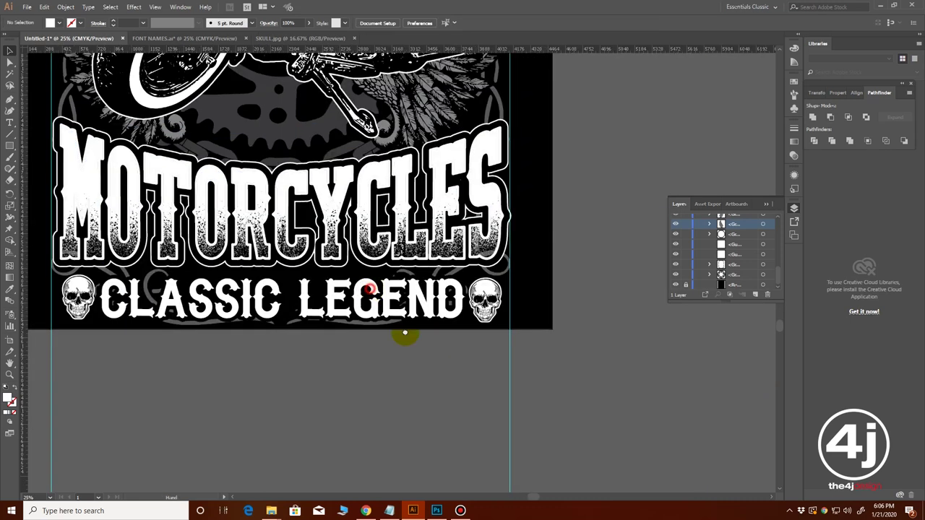
{"action": "left_click_drag", "start_coordinate": [405, 332], "coordinate": [436, 387]}
{"action": "scroll", "coordinate": [500, 383], "scroll_direction": "down", "scroll_amount": 1}
{"action": "left_click_drag", "start_coordinate": [377, 213], "coordinate": [451, 382]}
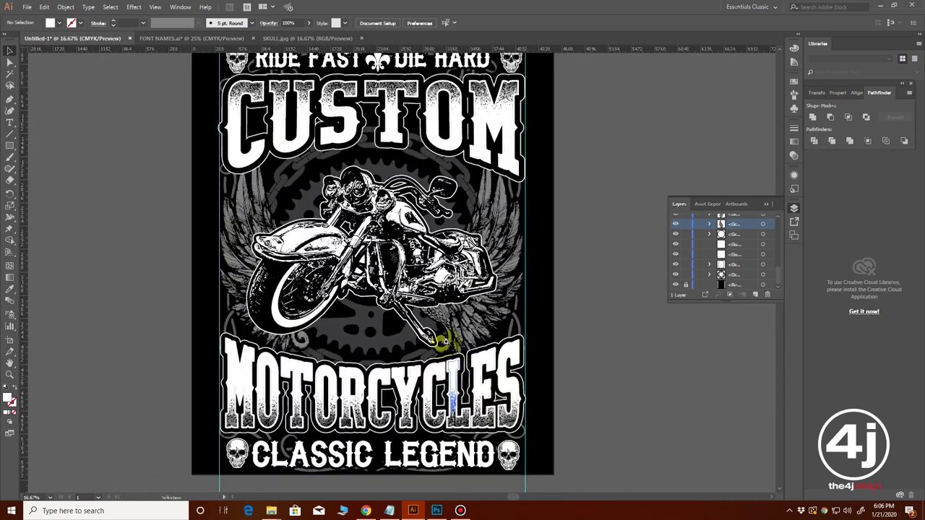
{"action": "left_click", "coordinate": [436, 337], "text": "ctrl+alt"}
{"action": "left_click_drag", "start_coordinate": [433, 316], "coordinate": [498, 368]}
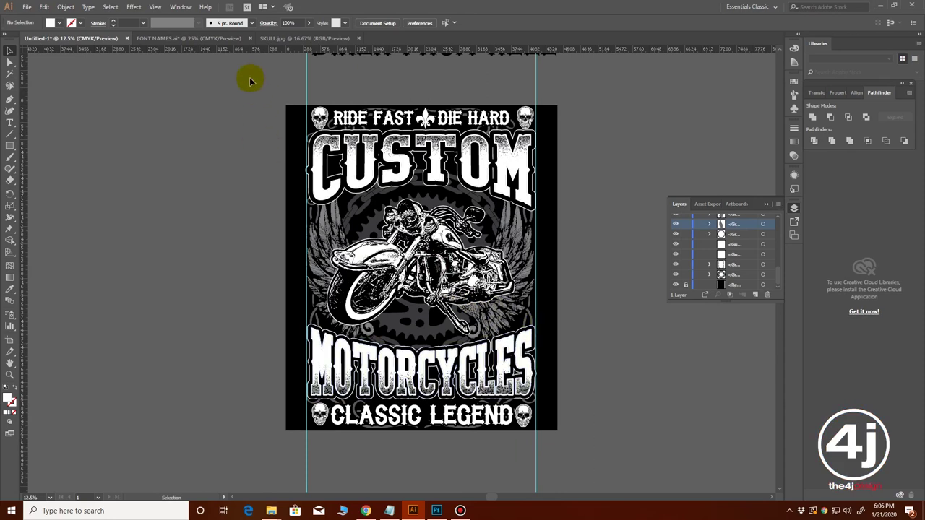
{"action": "key", "text": "ctrl+minus"}
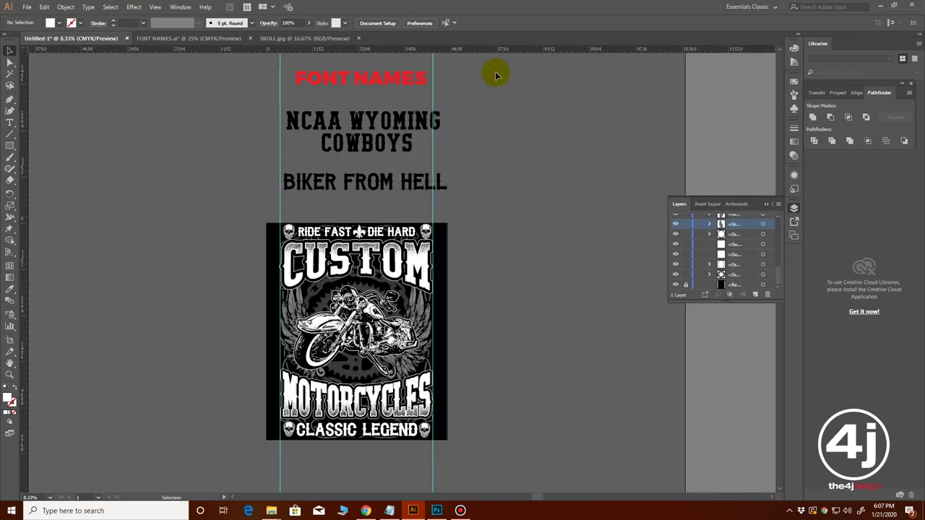
{"action": "key", "text": "Delete"}
Step: Move the whole artwork off the black background rectangle to the empty area beside it and flatten it into one group
{"action": "left_click", "coordinate": [473, 291], "text": "ctrl"}
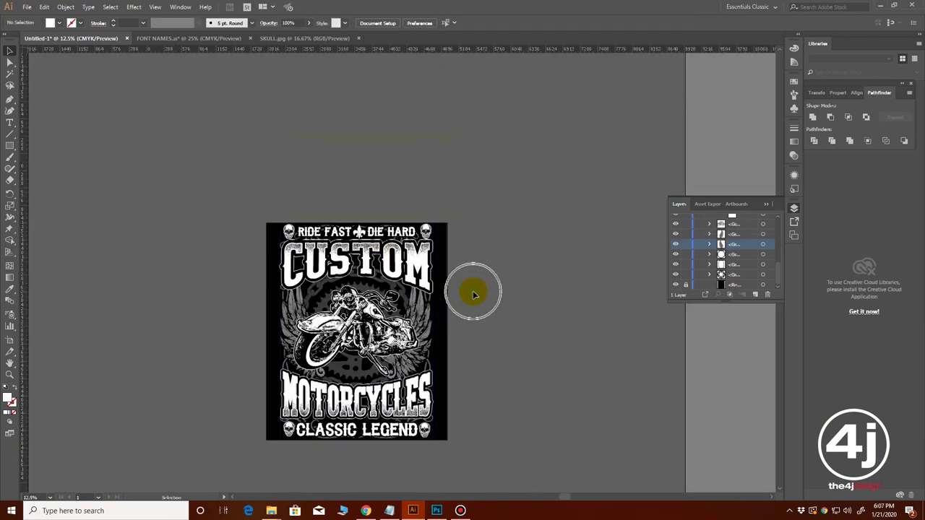
{"action": "left_click_drag", "start_coordinate": [414, 374], "coordinate": [477, 330]}
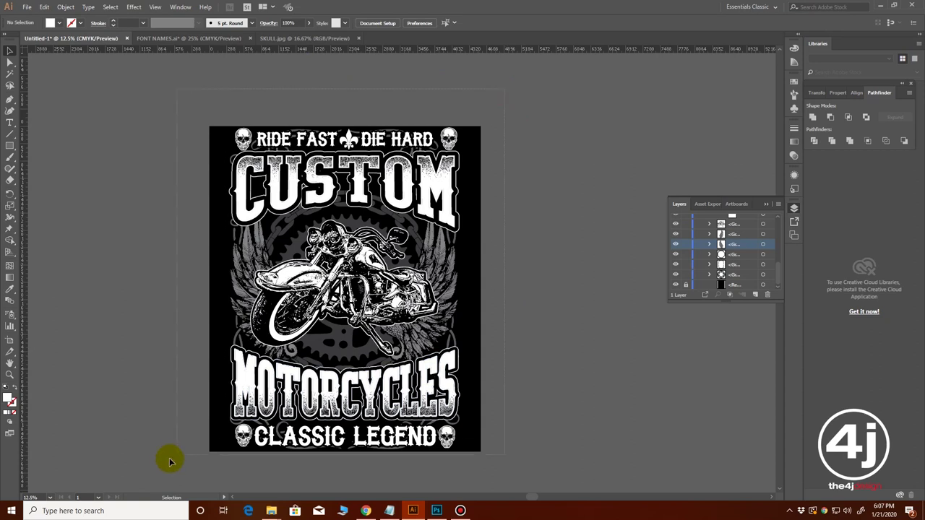
{"action": "key", "text": "ctrl+a"}
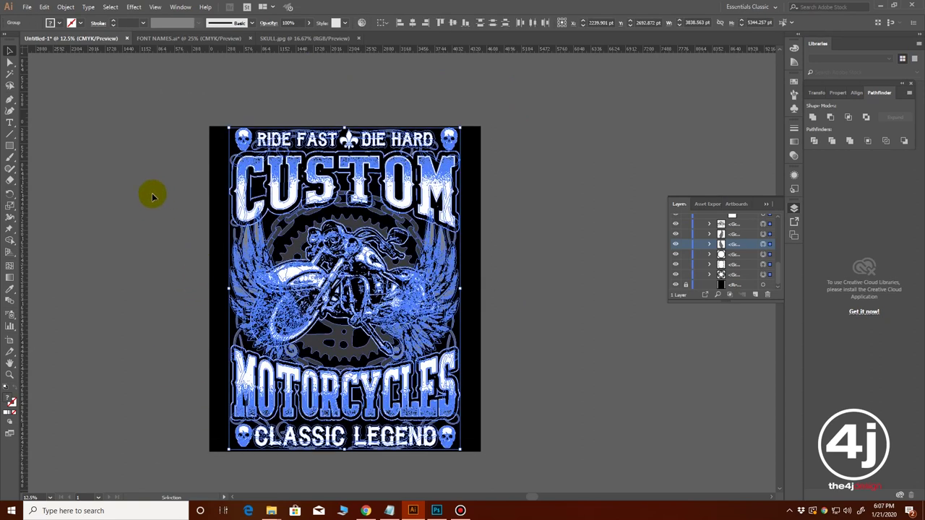
{"action": "left_click_drag", "start_coordinate": [142, 306], "coordinate": [307, 304]}
{"action": "left_click_drag", "start_coordinate": [508, 273], "coordinate": [179, 282]}
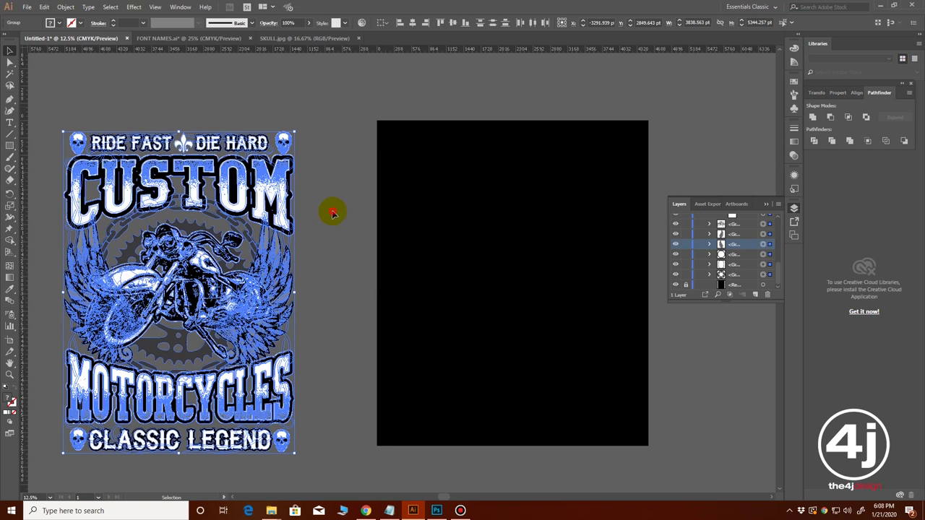
{"action": "key", "text": "f"}
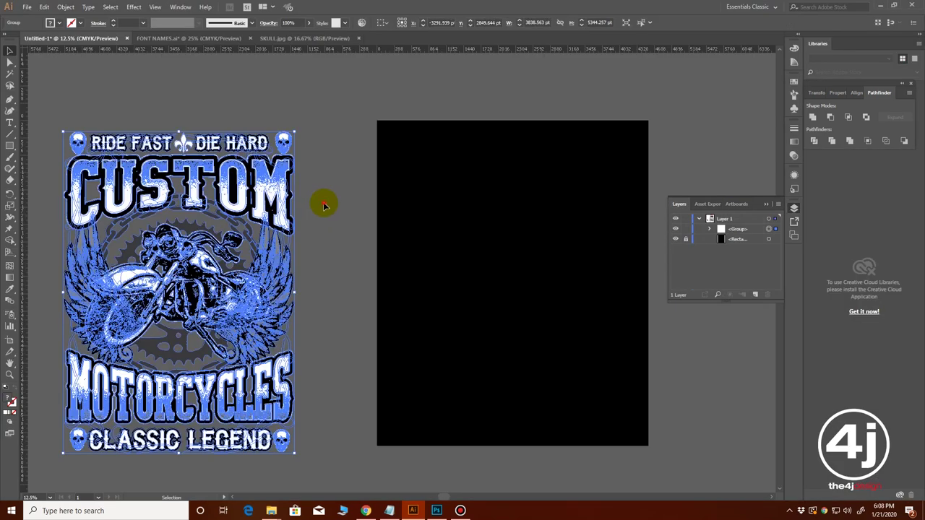
{"action": "left_click", "coordinate": [309, 203]}
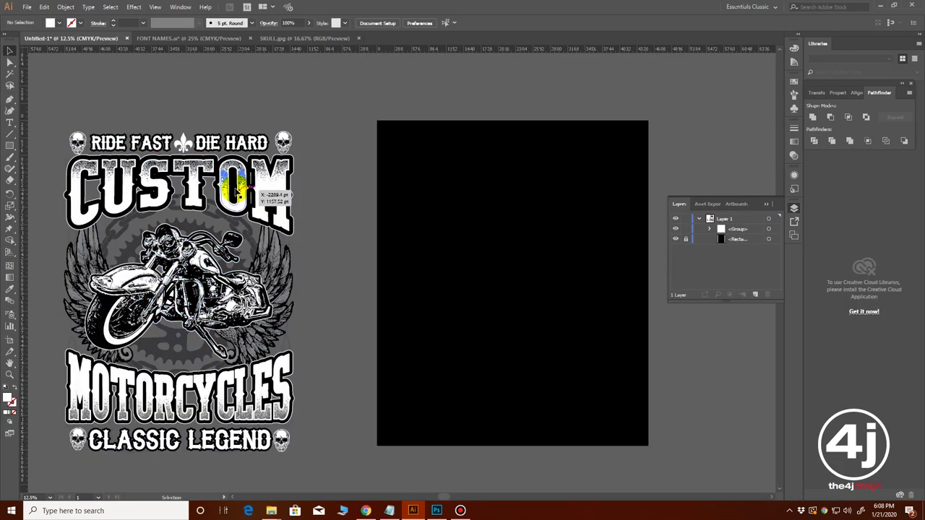
Step: Delete all the black-filled shapes from the artwork and move the remaining artwork back onto the background rectangle
{"action": "left_click", "coordinate": [246, 190]}
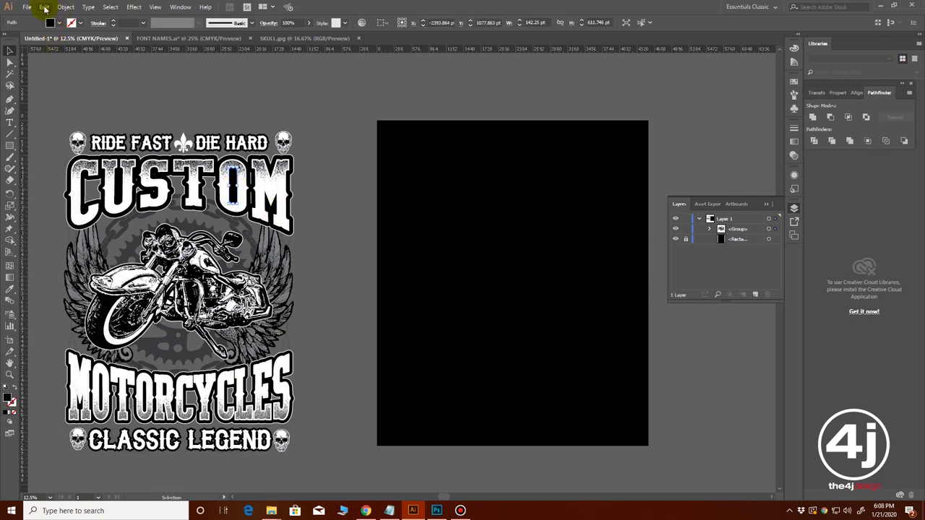
{"action": "left_click", "coordinate": [108, 7]}
{"action": "mouse_move", "coordinate": [123, 97]}
{"action": "left_click", "coordinate": [268, 140]}
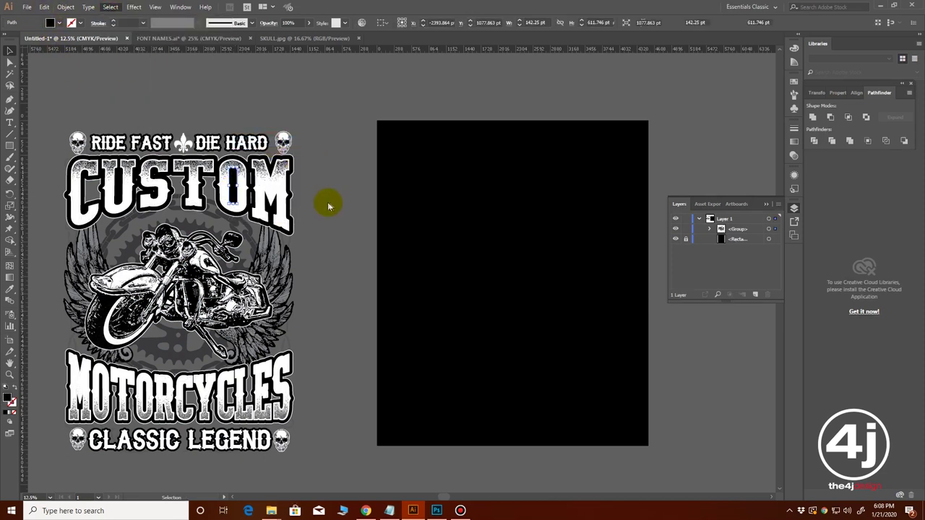
{"action": "left_click", "coordinate": [335, 202]}
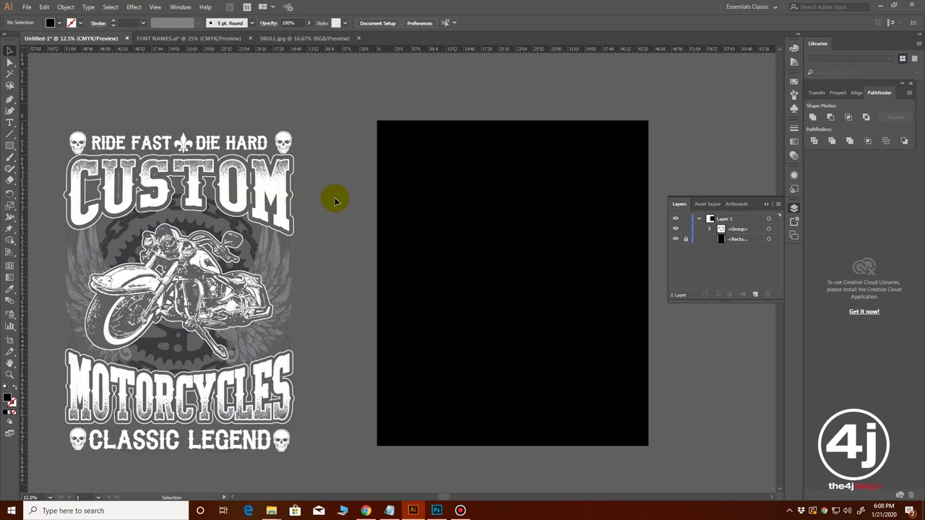
{"action": "left_click", "coordinate": [185, 299]}
{"action": "left_click_drag", "start_coordinate": [183, 296], "coordinate": [511, 288]}
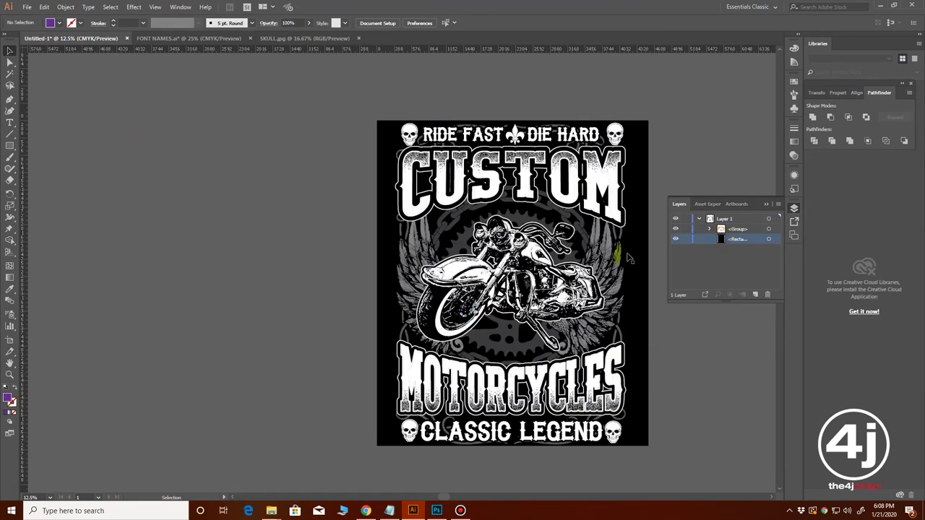
Step: Test the artwork on other shirt colours by filling the background rectangle with purple and finally dark brown
{"action": "left_click", "coordinate": [642, 312]}
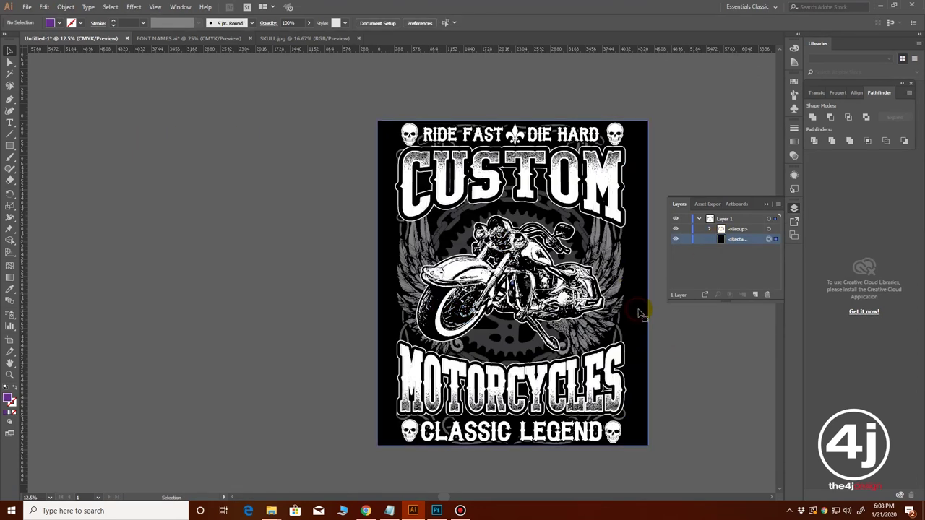
{"action": "left_click", "coordinate": [51, 23]}
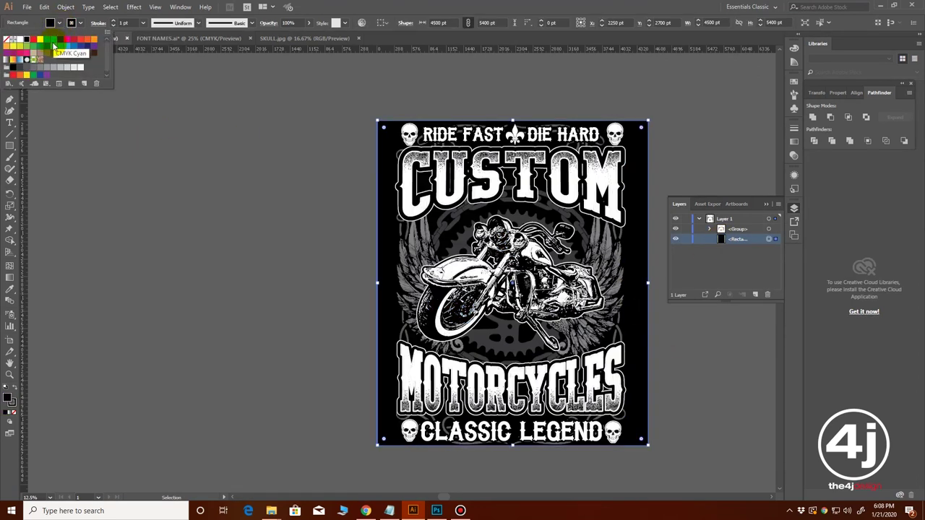
{"action": "left_click", "coordinate": [86, 47]}
{"action": "left_click", "coordinate": [91, 48]}
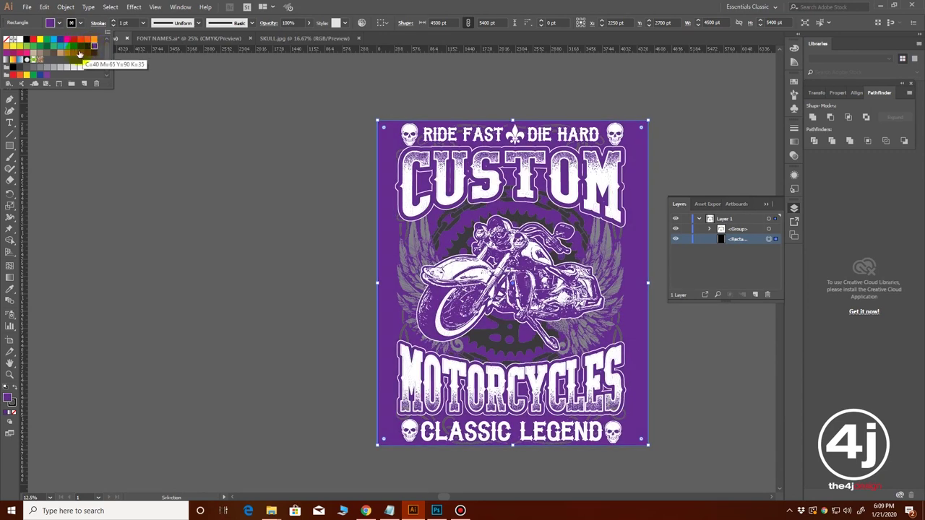
{"action": "left_click", "coordinate": [55, 54]}
{"action": "left_click", "coordinate": [86, 53]}
{"action": "left_click", "coordinate": [95, 54]}
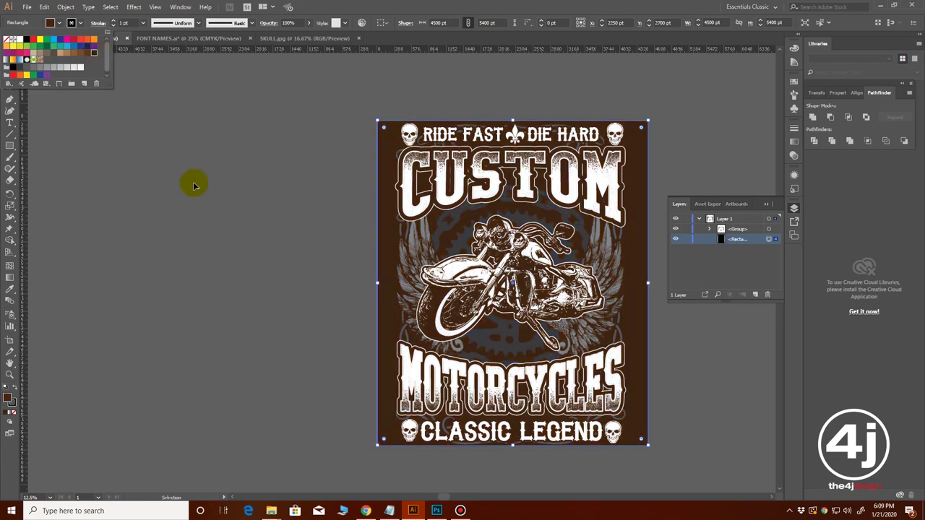
{"action": "left_click", "coordinate": [235, 196]}
Step: Copy the artwork without its background rectangle and paste it into TSHIRT PREVIEW.psd in Photoshop
{"action": "left_click", "coordinate": [686, 238]}
{"action": "left_click_drag", "start_coordinate": [385, 98], "coordinate": [586, 404]}
{"action": "key", "text": "a"}
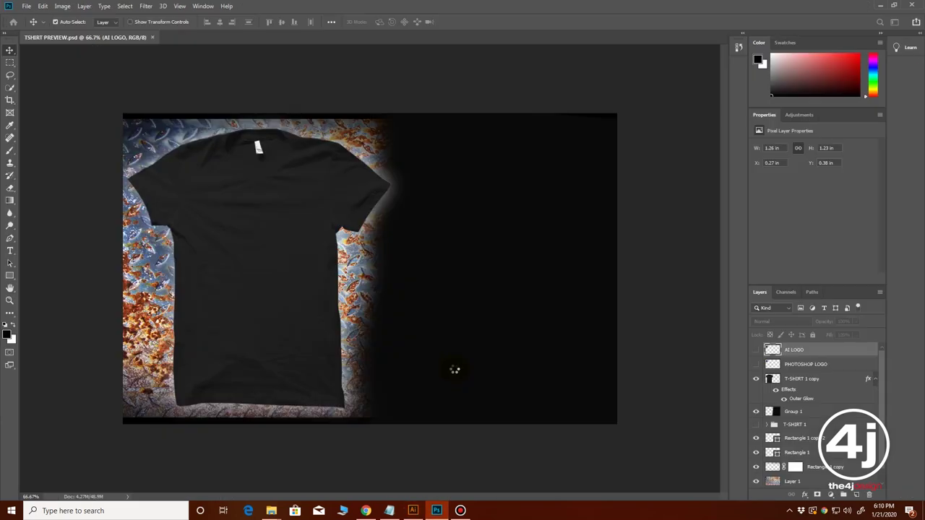
{"action": "key", "text": "ctrl+v"}
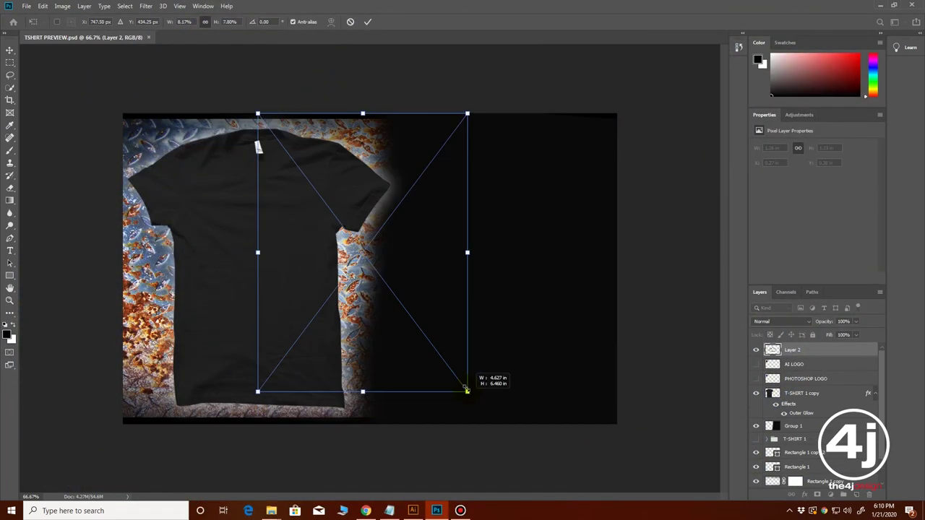
Step: Scale the pasted artwork to about 8% and place it on the black area beside the T-shirt
{"action": "left_click_drag", "start_coordinate": [467, 390], "coordinate": [486, 391]}
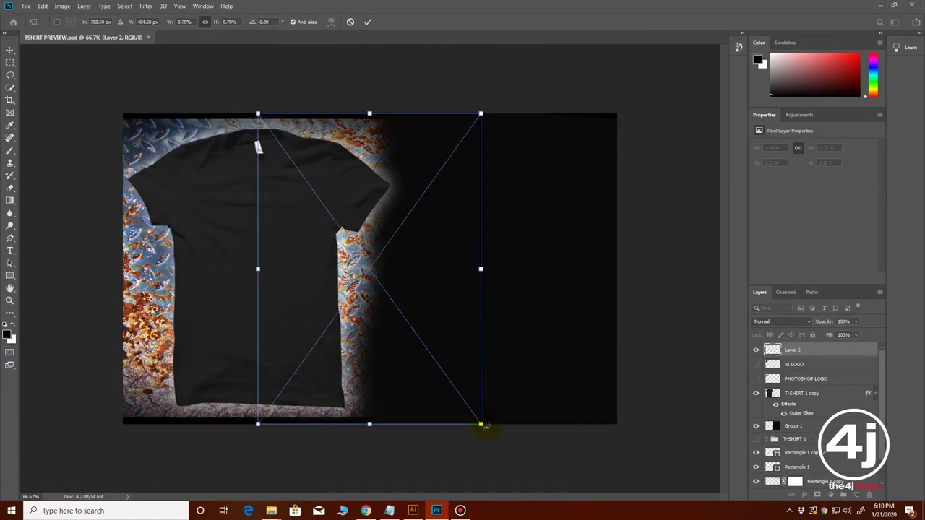
{"action": "left_click_drag", "start_coordinate": [482, 424], "coordinate": [447, 377]}
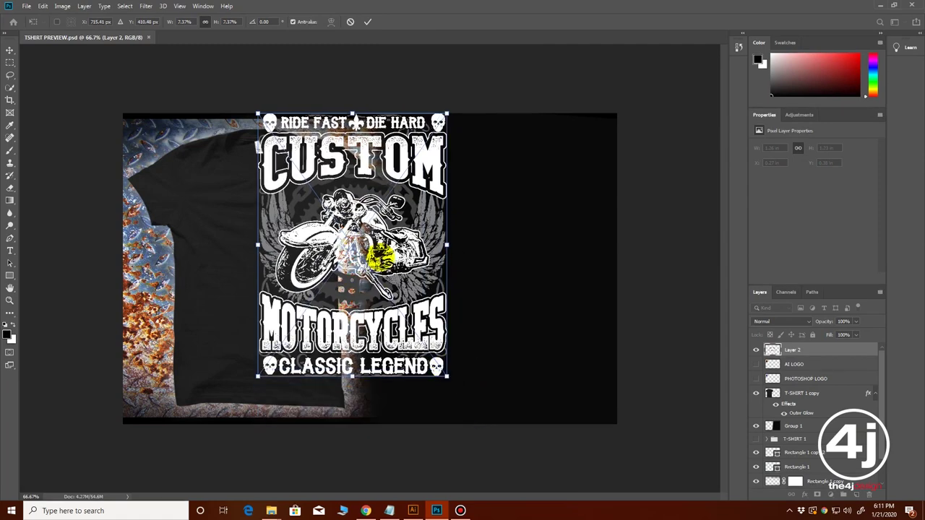
{"action": "left_click_drag", "start_coordinate": [384, 210], "coordinate": [500, 227]}
{"action": "left_click_drag", "start_coordinate": [569, 382], "coordinate": [597, 400]}
{"action": "left_click_drag", "start_coordinate": [551, 342], "coordinate": [558, 346]}
{"action": "key", "text": "Return"}
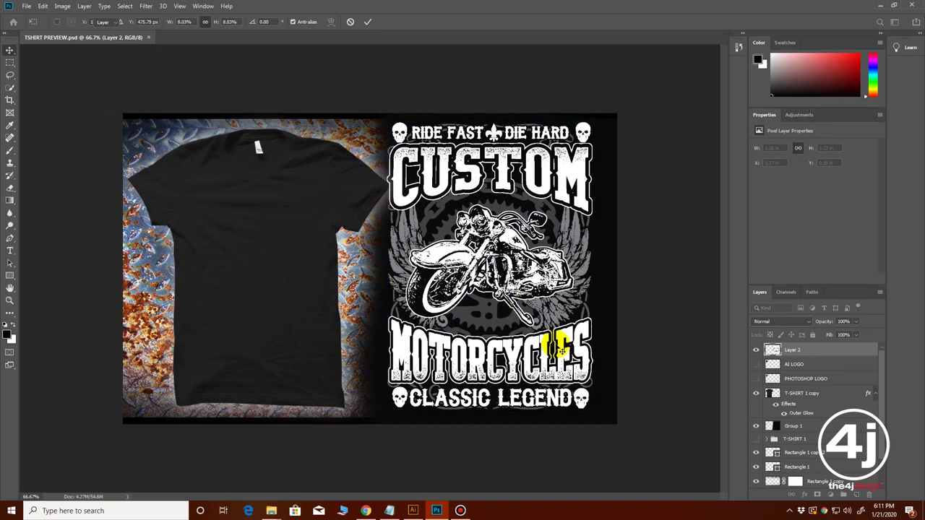
Step: Duplicate the artwork layer and scale the copy to about 2.88 by 4.02 in on the T-shirt's front
{"action": "left_click_drag", "start_coordinate": [533, 346], "coordinate": [329, 347]}
{"action": "key", "text": "ctrl+t"}
{"action": "left_click_drag", "start_coordinate": [386, 412], "coordinate": [307, 298]}
{"action": "left_click_drag", "start_coordinate": [276, 269], "coordinate": [285, 335]}
{"action": "left_click_drag", "start_coordinate": [320, 372], "coordinate": [324, 377]}
{"action": "left_click_drag", "start_coordinate": [291, 346], "coordinate": [293, 338]}
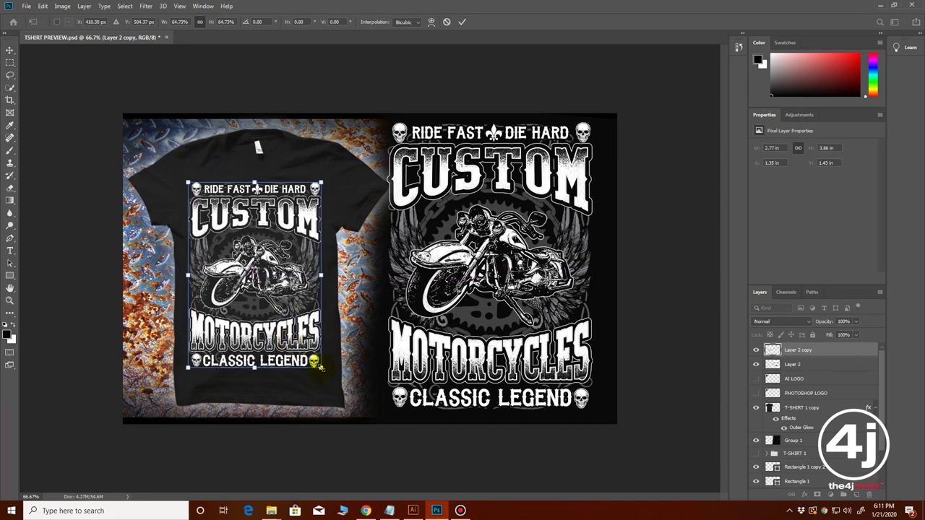
{"action": "left_click_drag", "start_coordinate": [318, 366], "coordinate": [325, 373]}
{"action": "key", "text": "Return"}
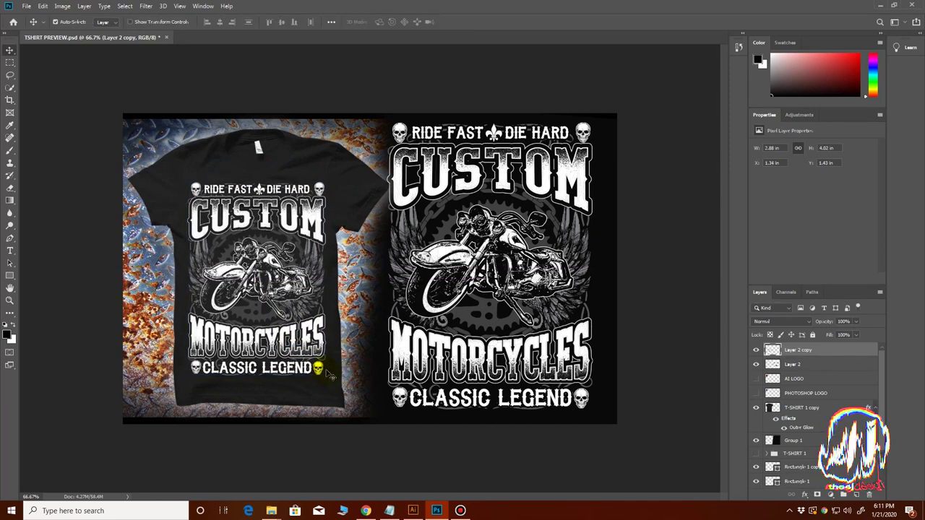
Step: View the finished T-shirt mockup at 100% in full-screen mode
{"action": "key", "text": "ctrl+plus"}
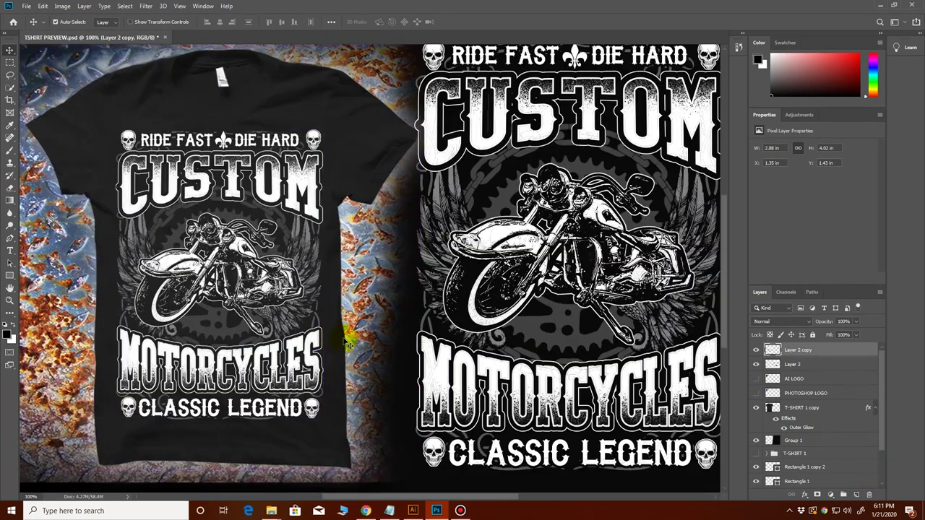
{"action": "key", "text": "f"}
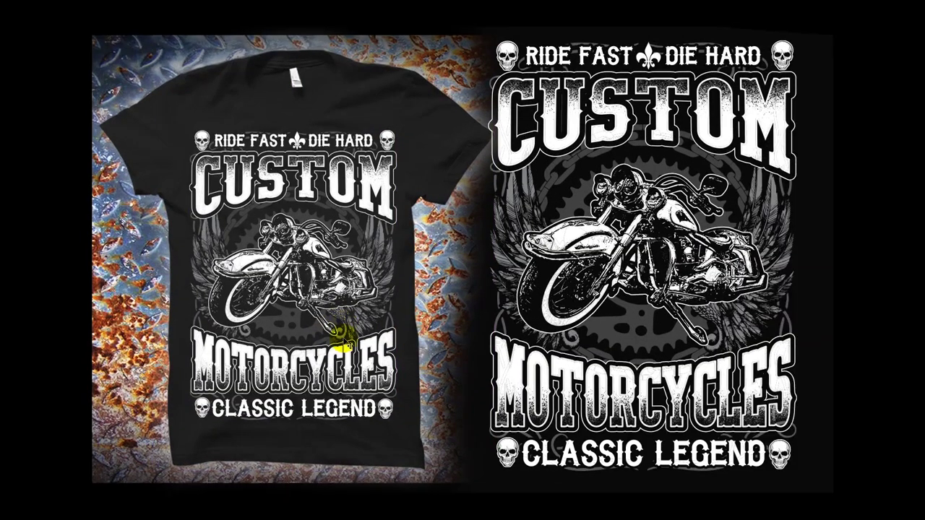